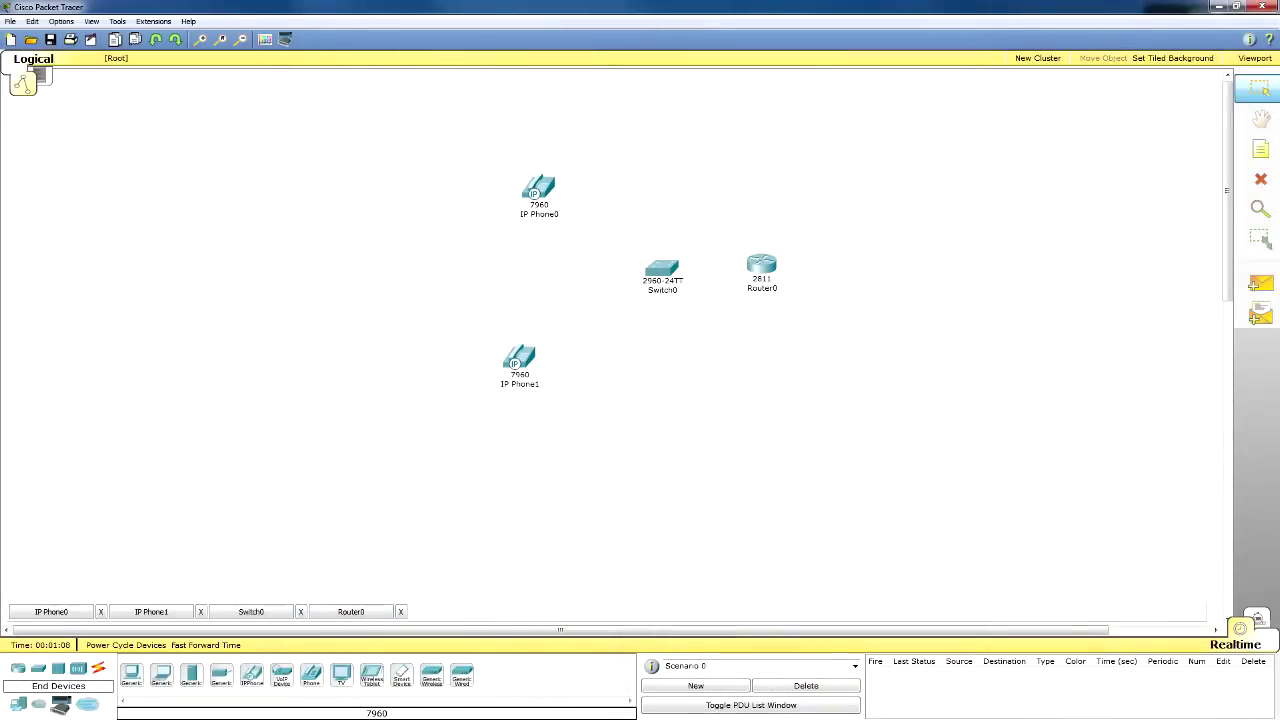
- Reposition IP Phone1 and IP Phone0 closer to Switch0 in the Logical workspace
left_click_drag(520, 352, 554, 327)
left_click_drag(539, 190, 564, 200)
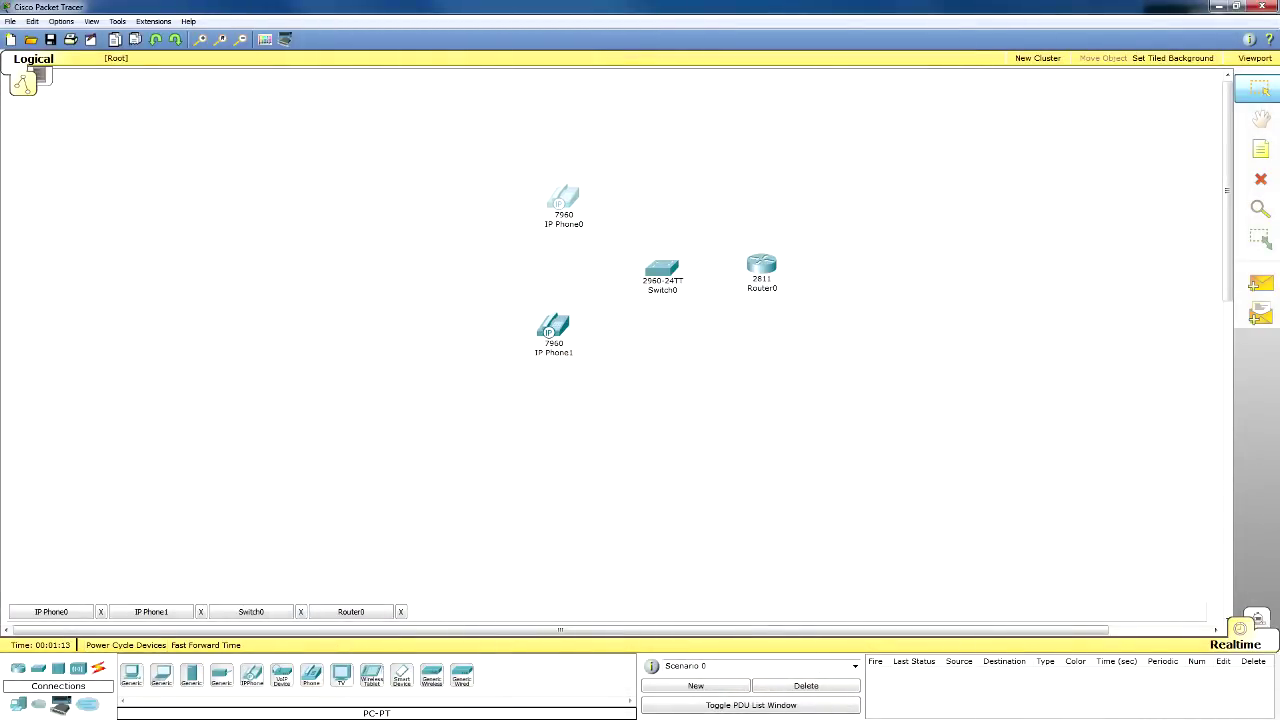
left_click(98, 668)
- Link Router0 FastEthernet0/0 to Switch0 FastEthernet0/1 with a copper straight-through cable
left_click(191, 675)
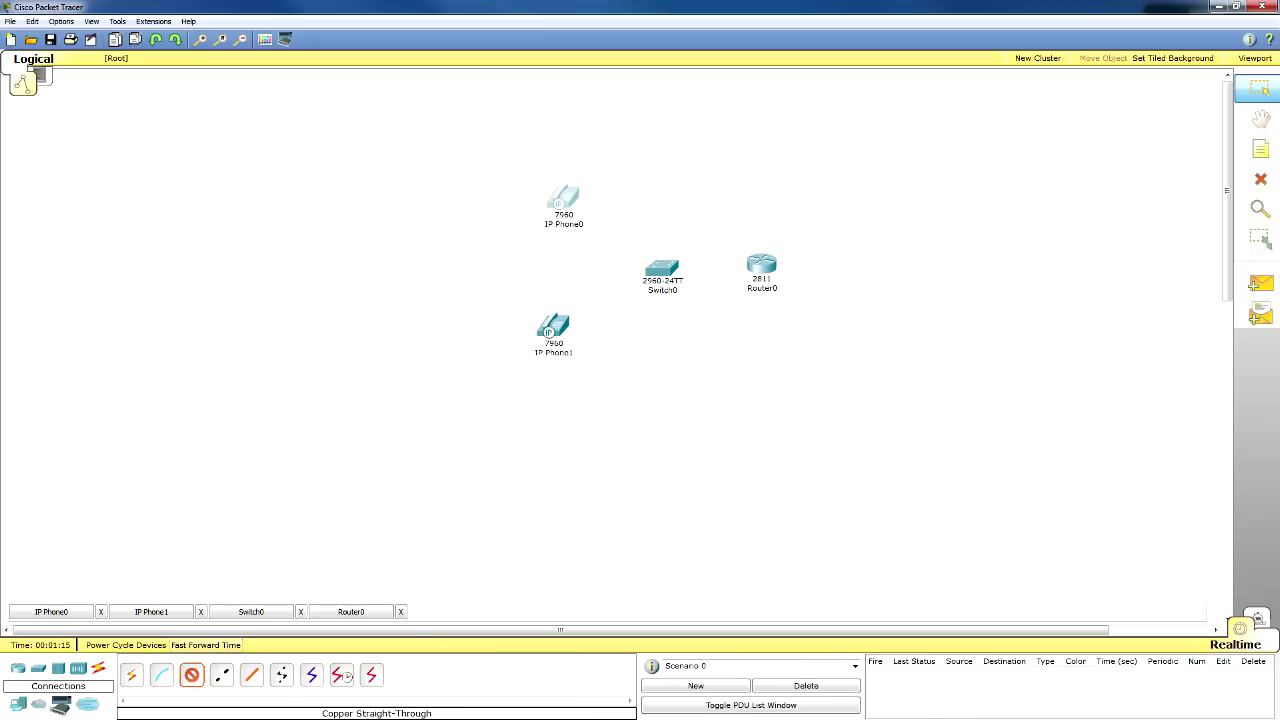
left_click(750, 258)
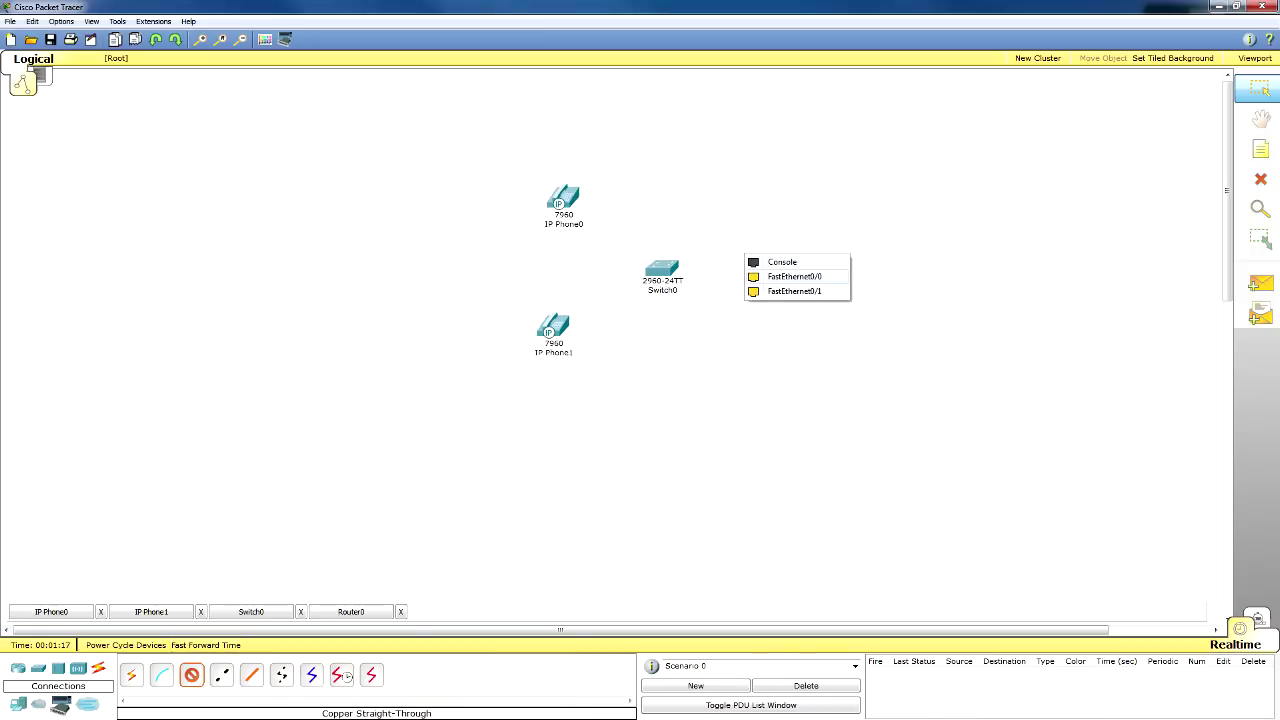
left_click(755, 277)
left_click(660, 268)
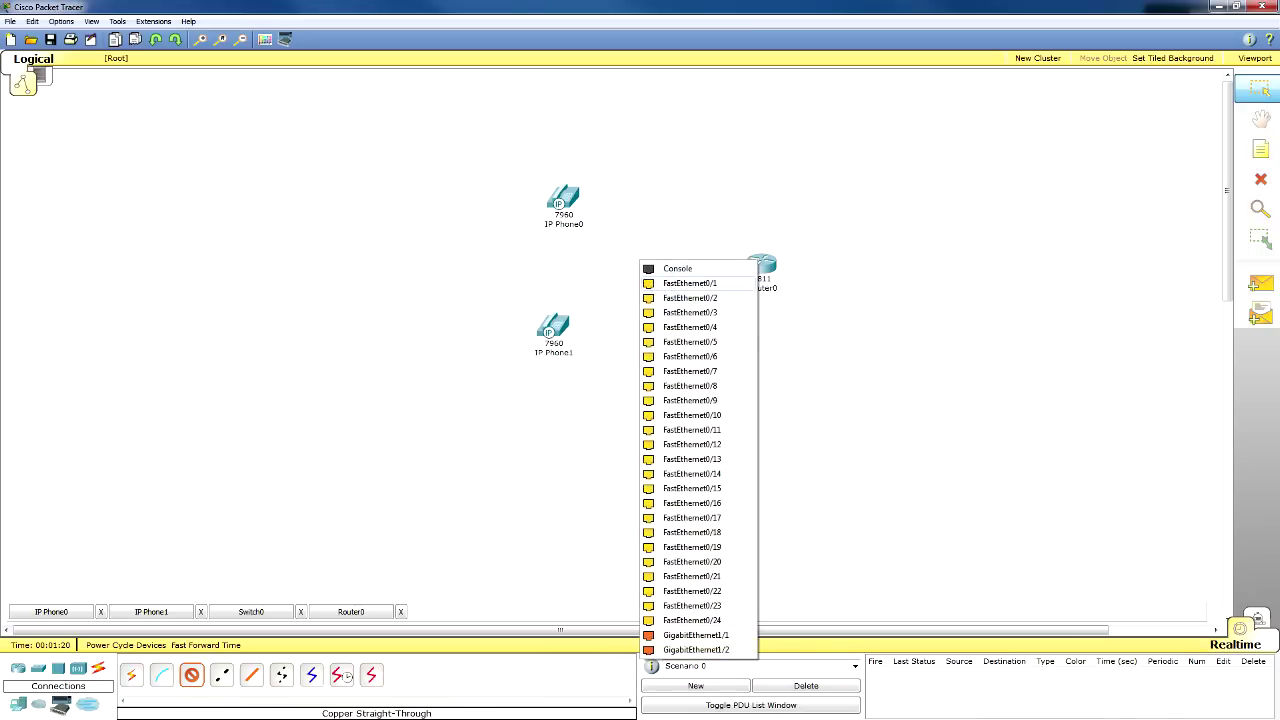
left_click(690, 283)
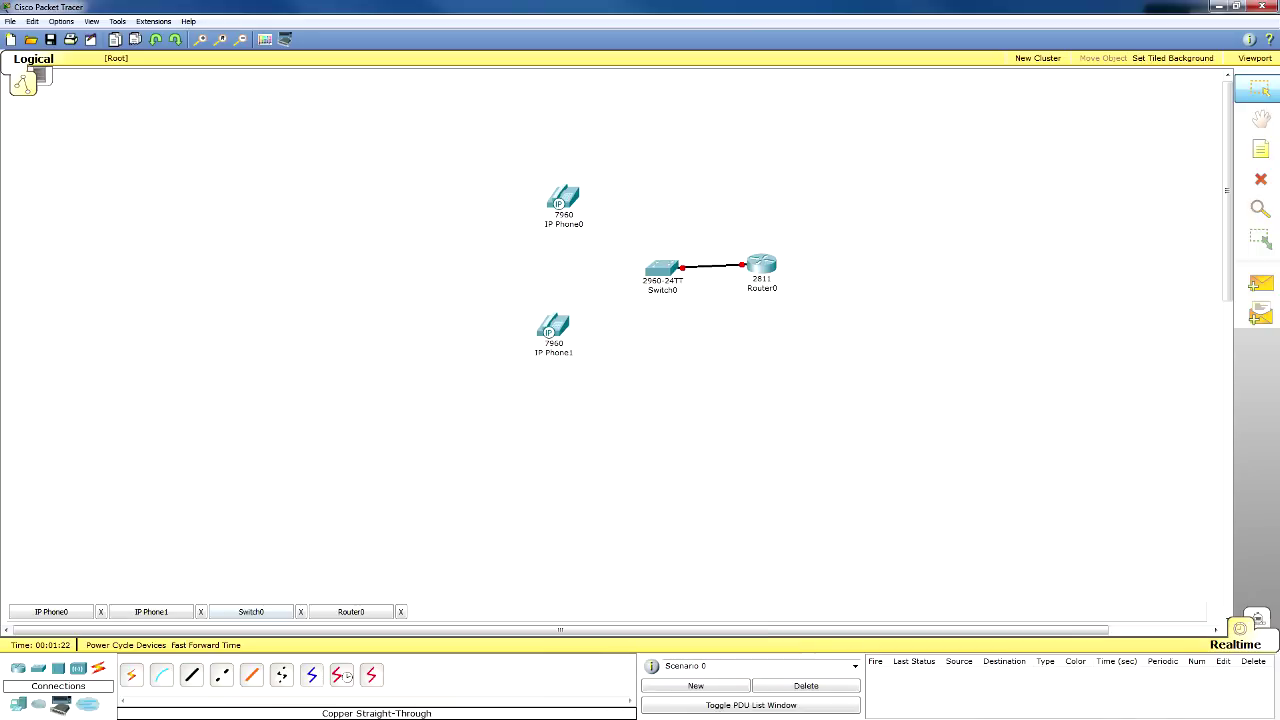
- Cable free Switch0 ports to the Switch ports of IP Phone0 and IP Phone1
left_click(660, 268)
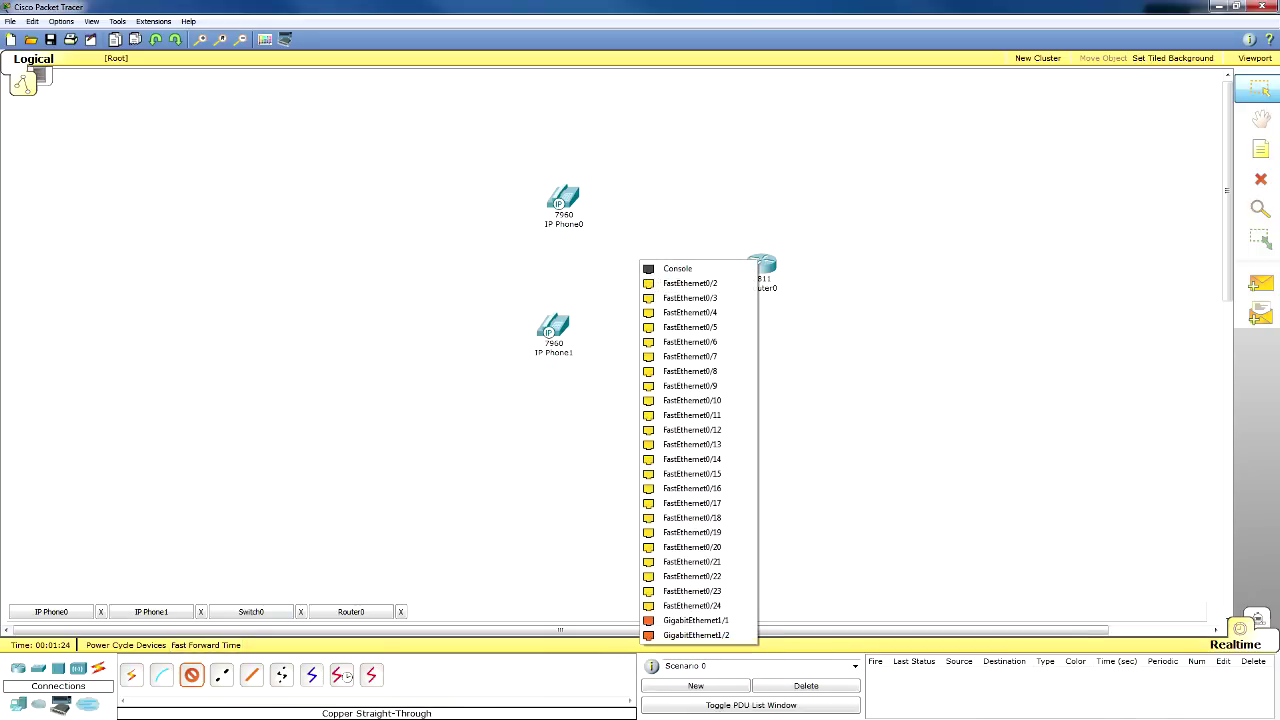
left_click(690, 298)
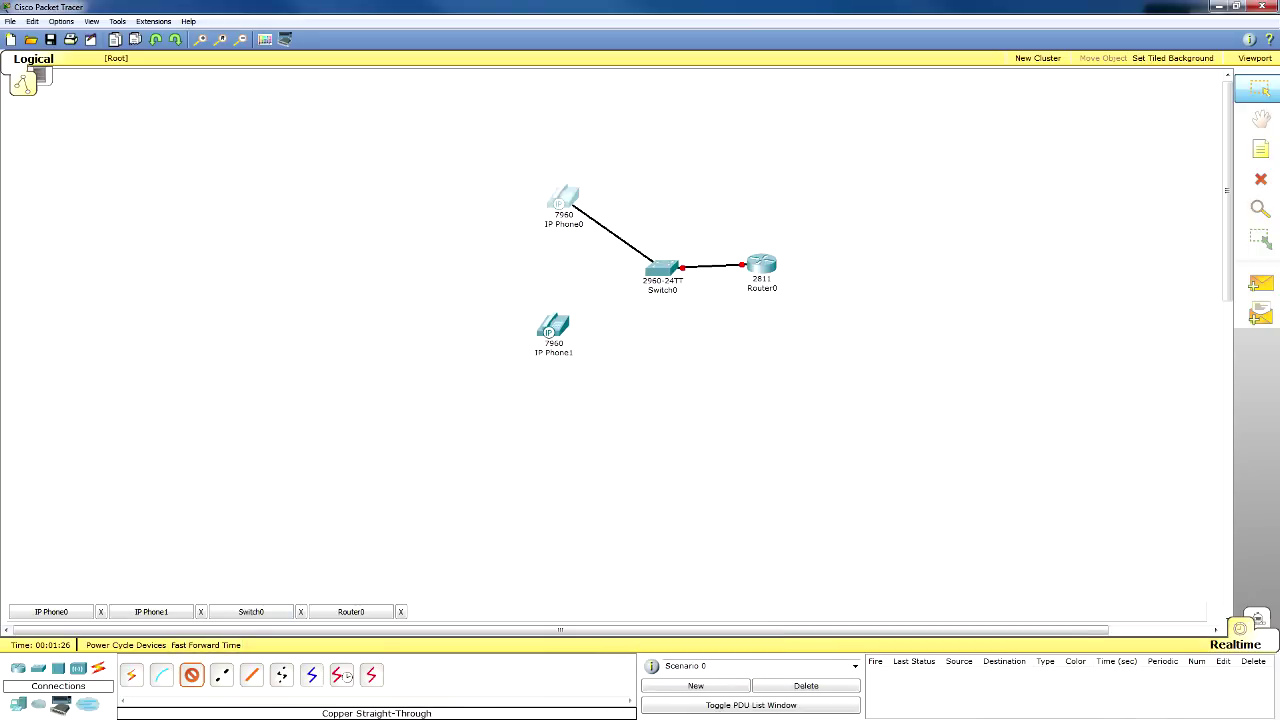
left_click(562, 196)
left_click(575, 191)
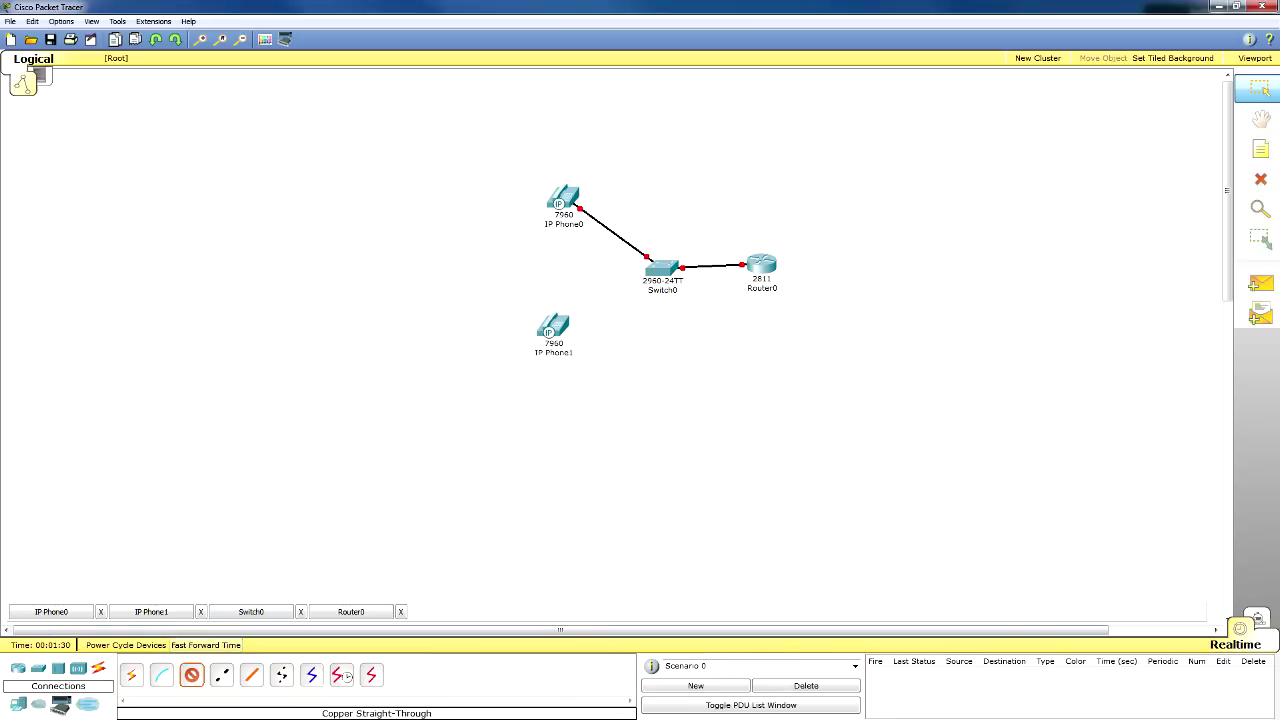
left_click(650, 262)
left_click(676, 267)
left_click(538, 316)
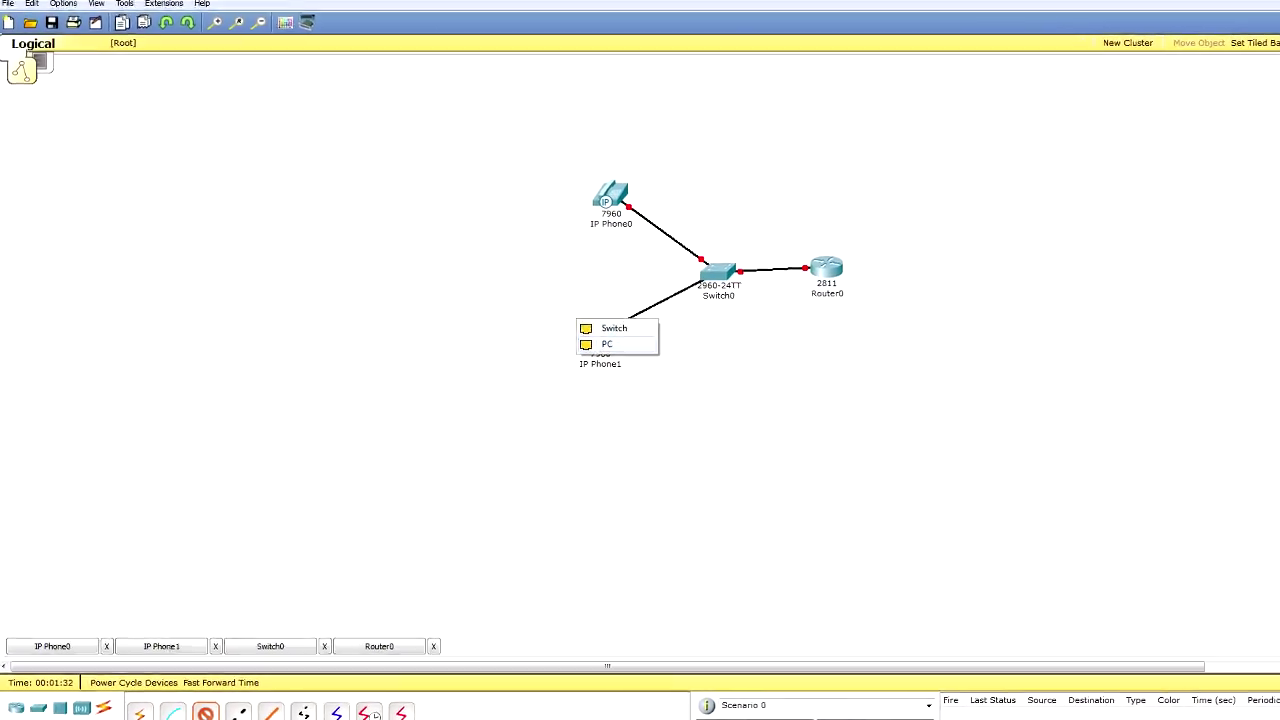
left_click(614, 328)
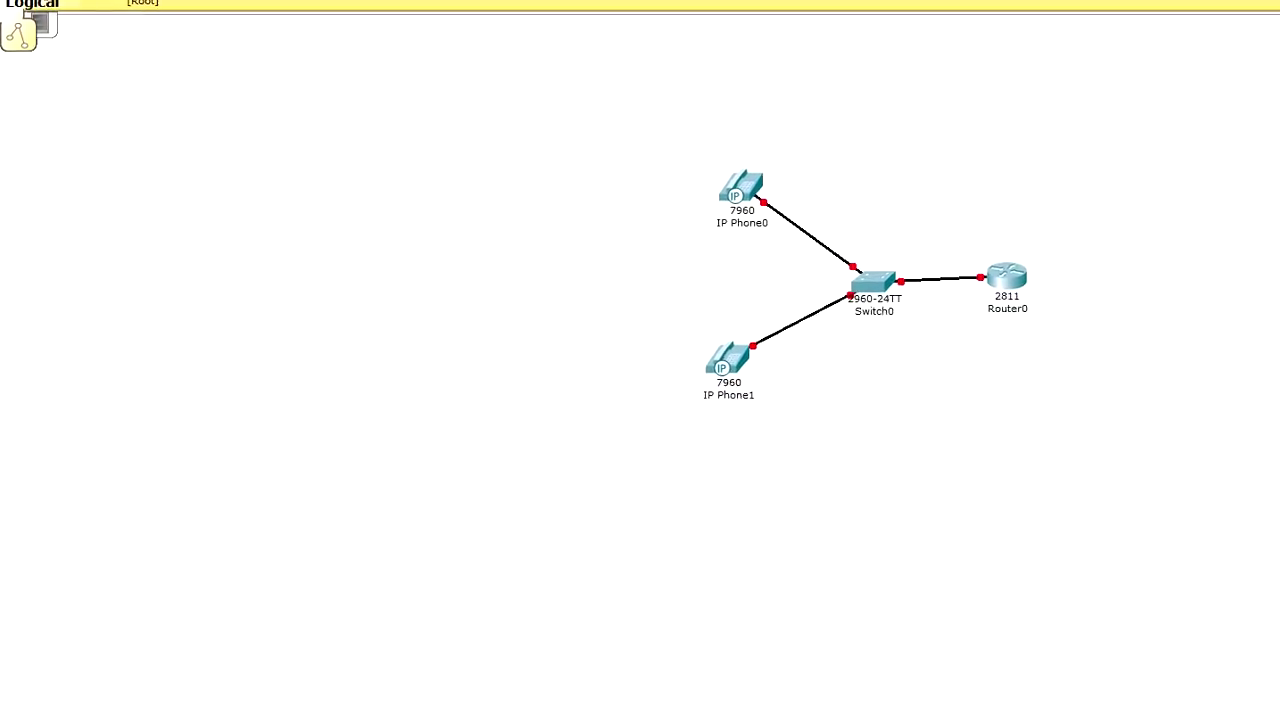
left_click(727, 358)
- Plug an IP_PHONE_POWER_ADAPTER into IP Phone1 and then IP Phone0
left_click_drag(622, 533, 330, 366)
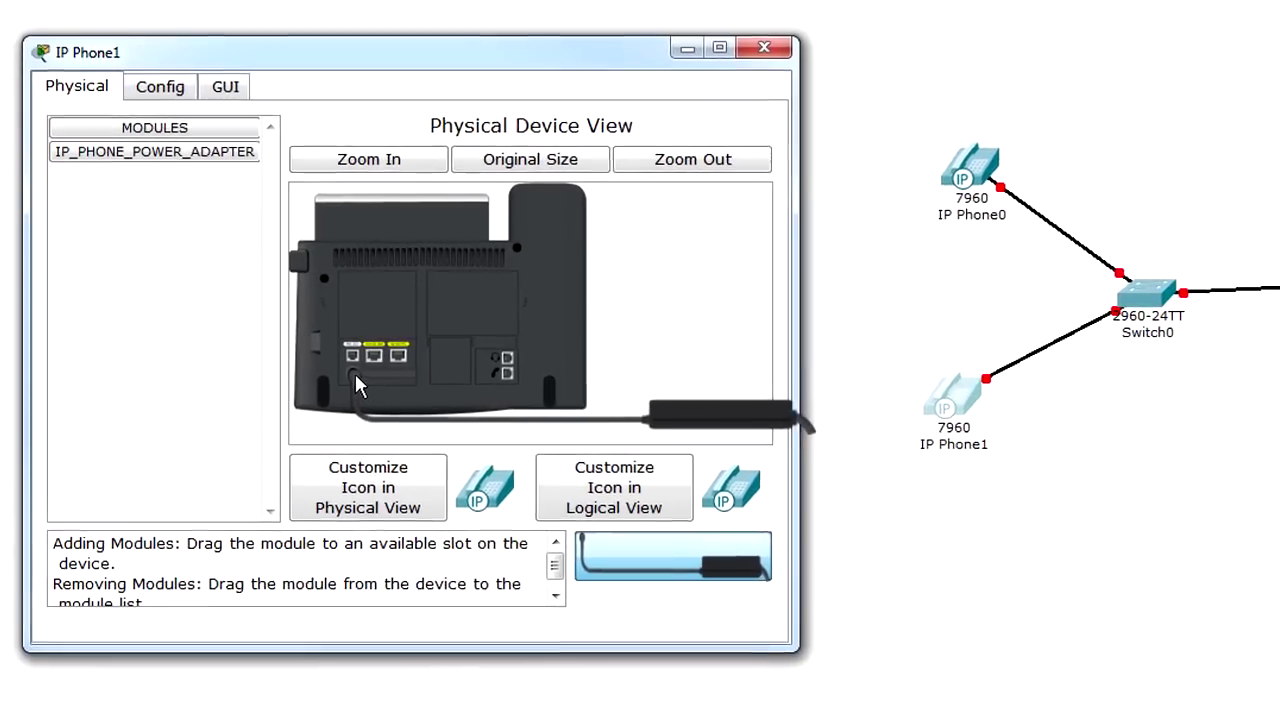
left_click(764, 47)
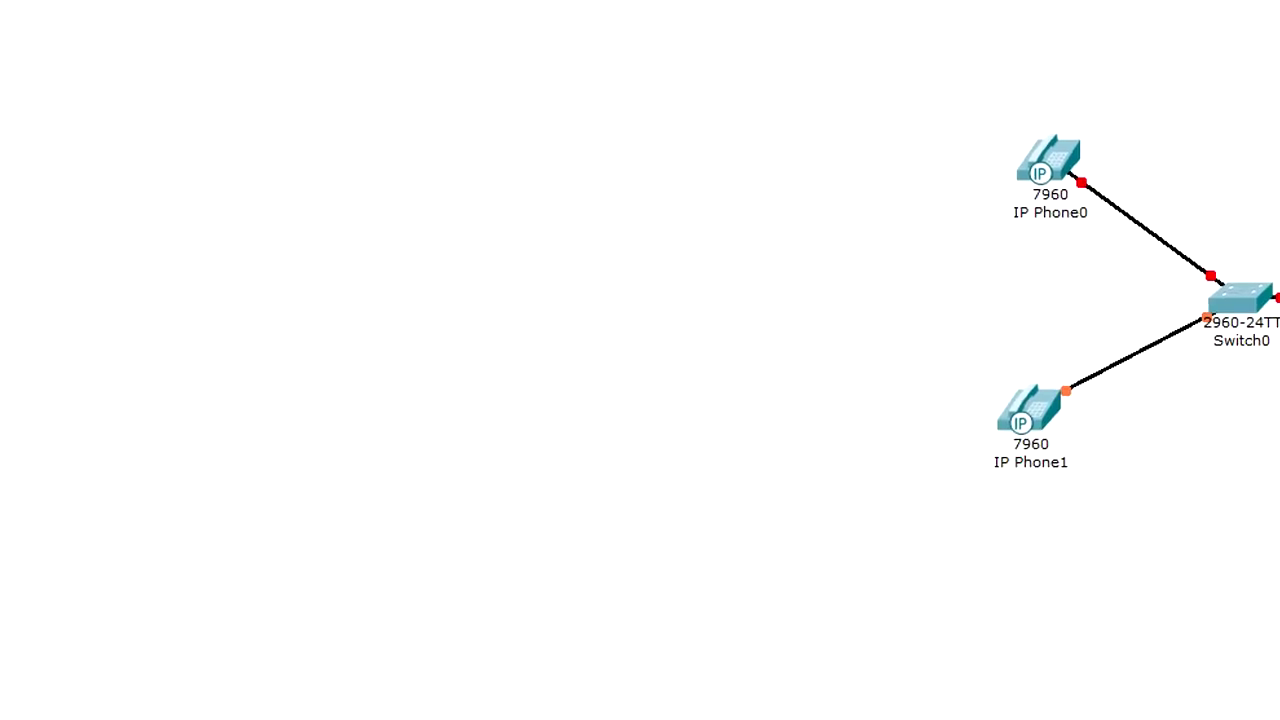
left_click(1048, 160)
left_click_drag(760, 615, 398, 415)
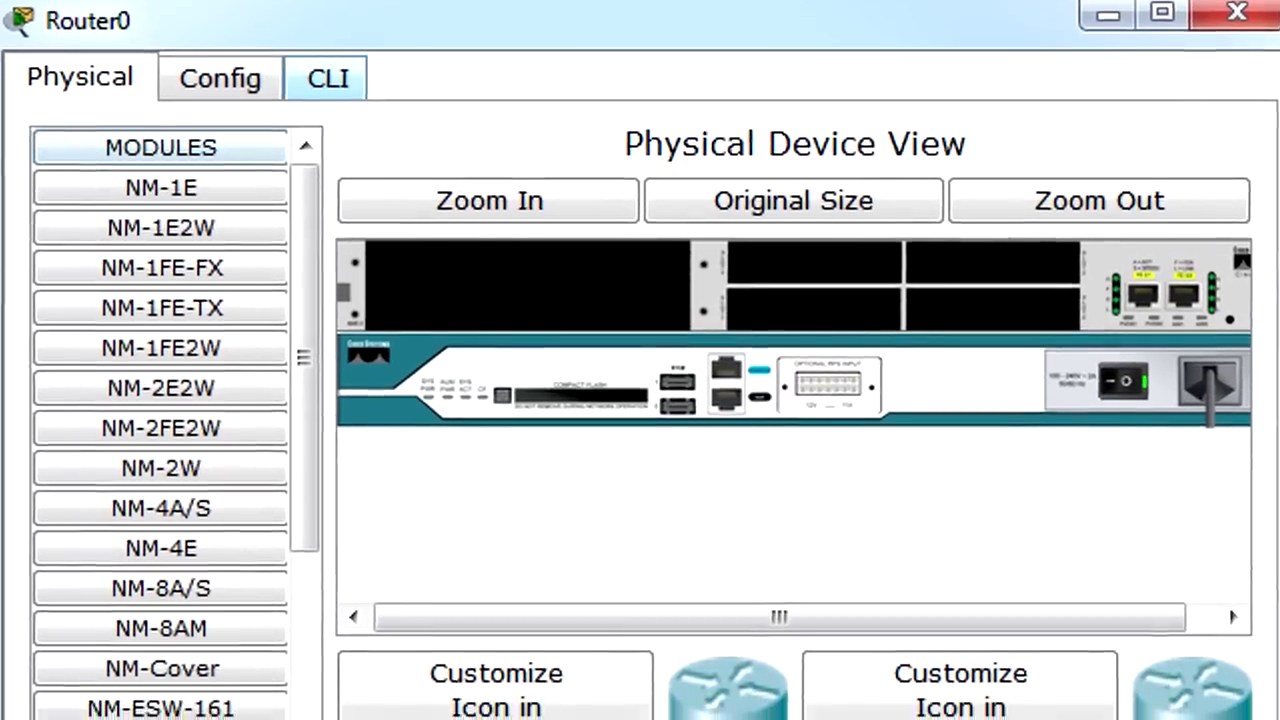
- In Router0's CLI, decline initial setup and enter global configuration with enable and conf t
left_click(327, 78)
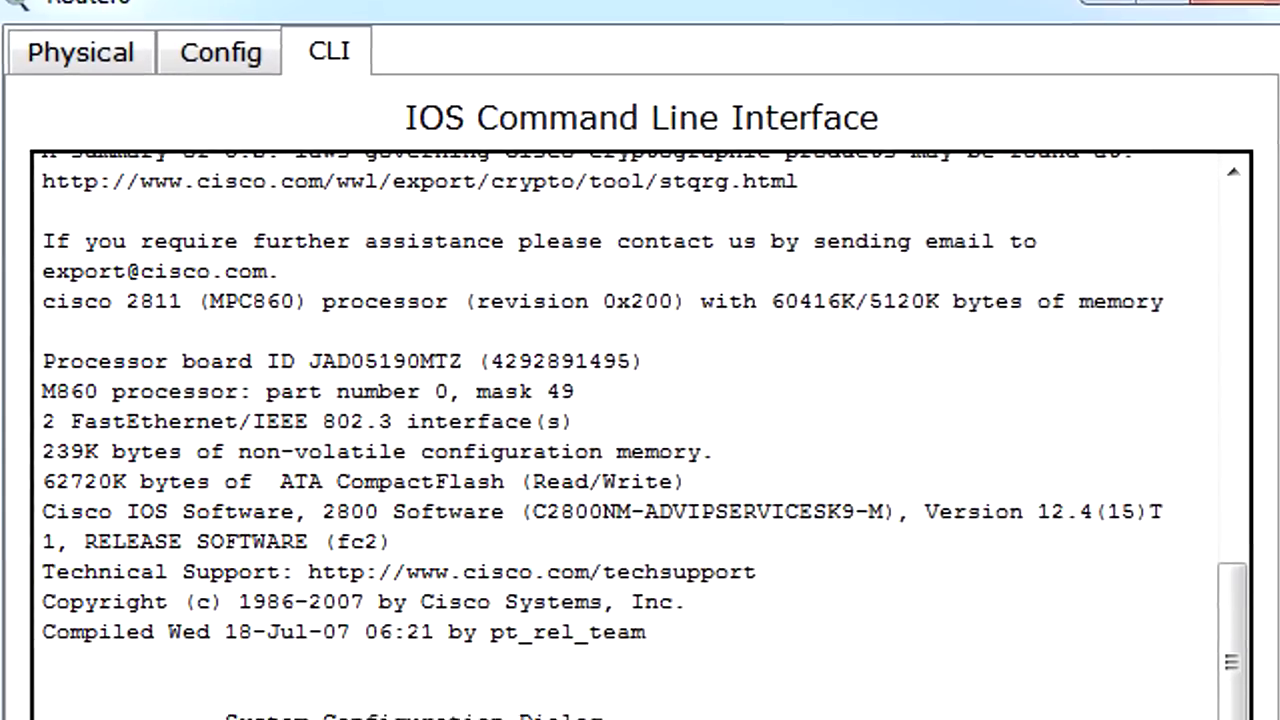
type("n")
key("Return")
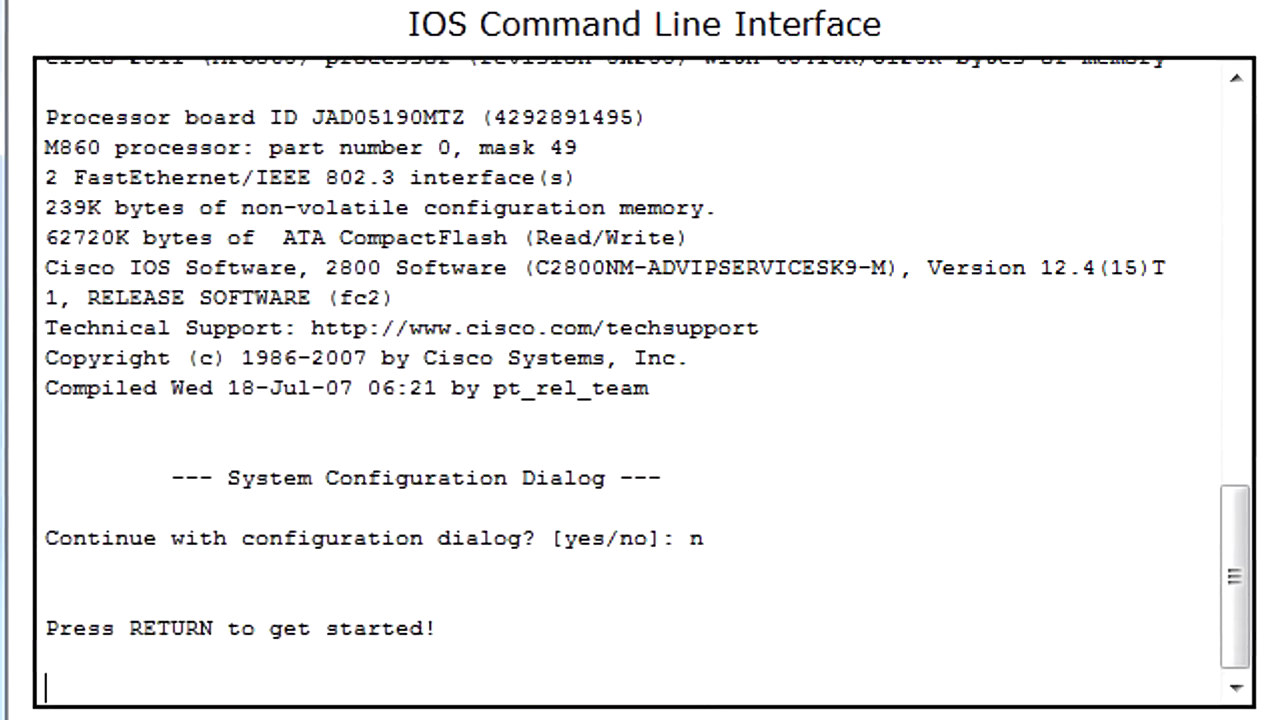
key("Return")
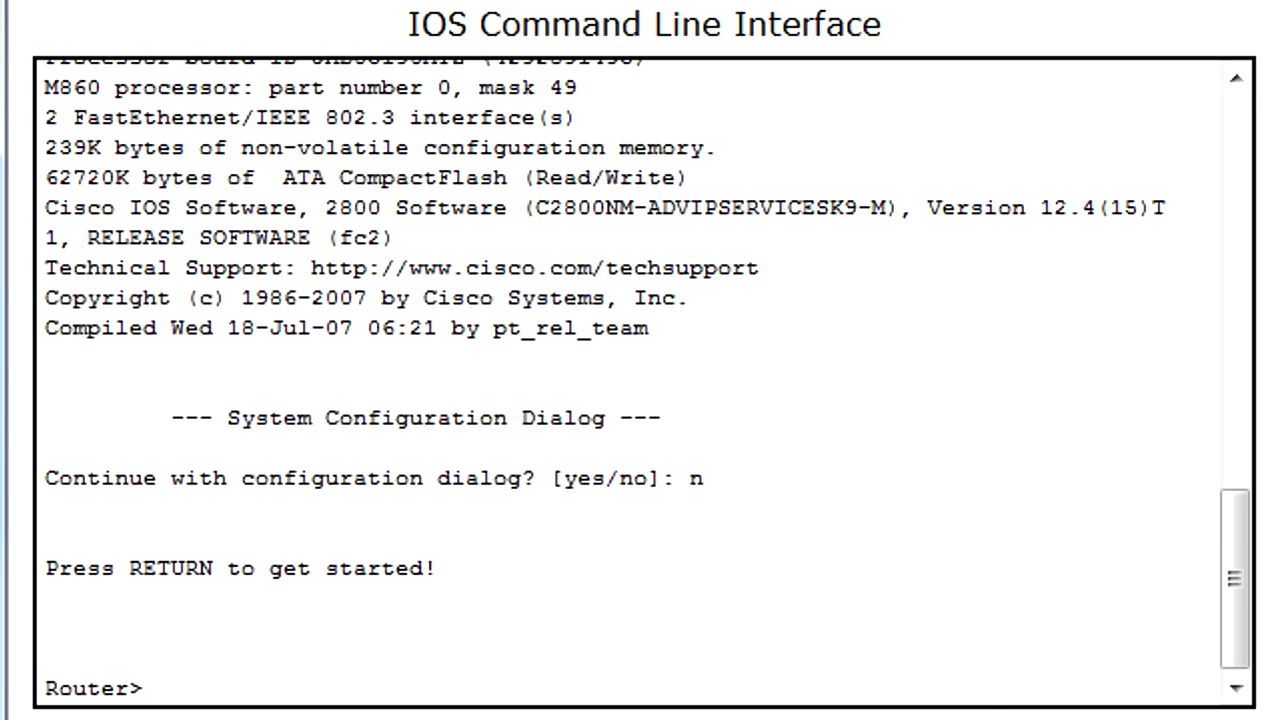
type("enable")
key("Return")
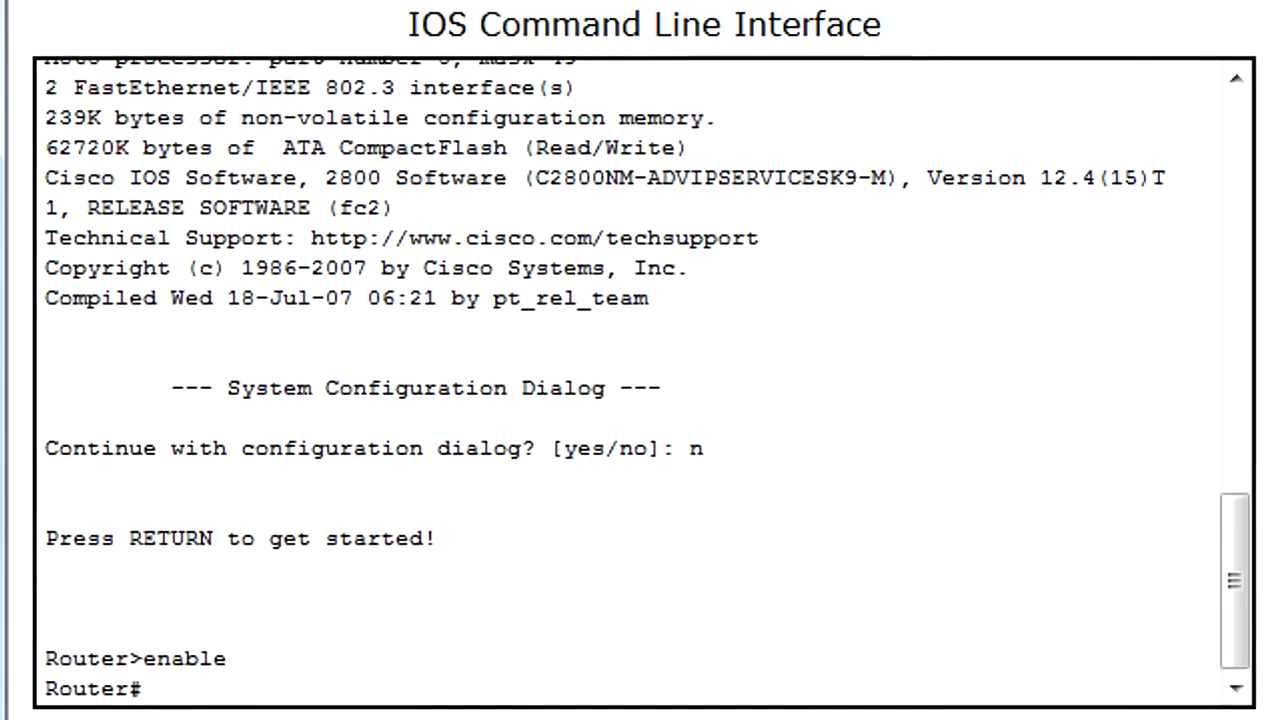
type("conf t")
key("Return")
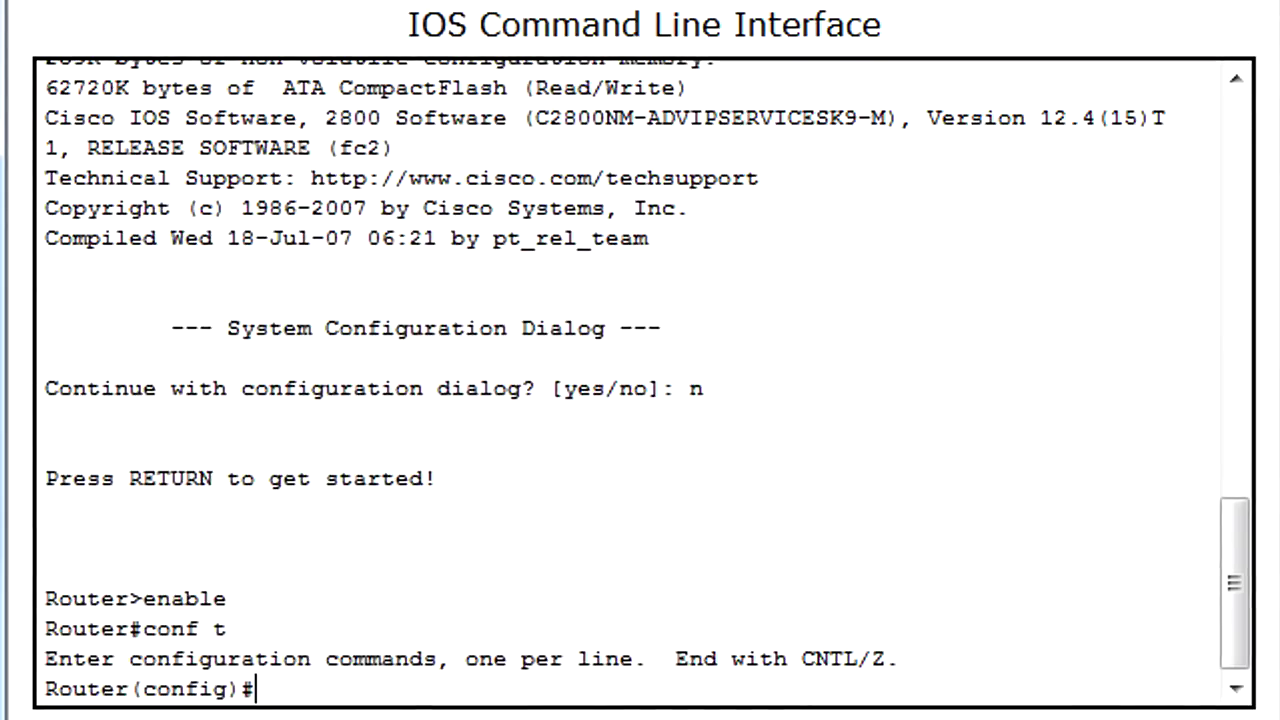
- Enable FastEthernet0/0 with no shut and address it 10.0.0.1 255.0.0.0
type("int f0/0")
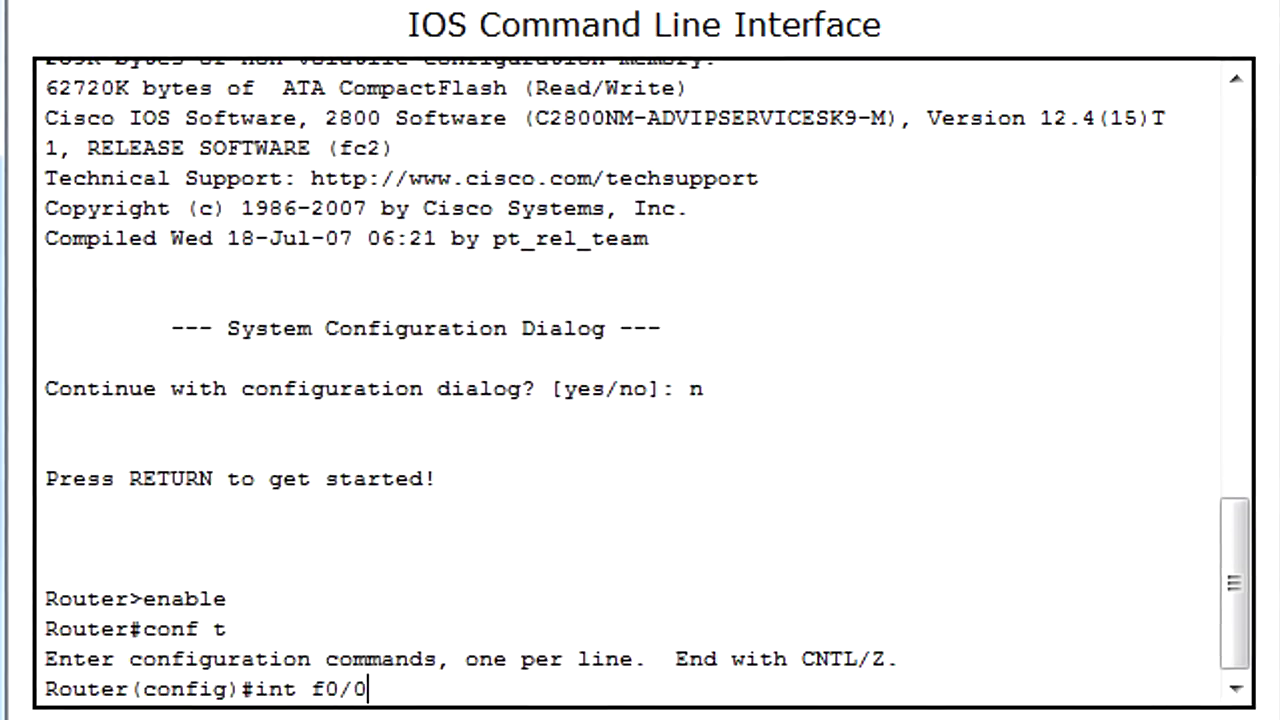
key("Return")
type("no shut")
key("Return")
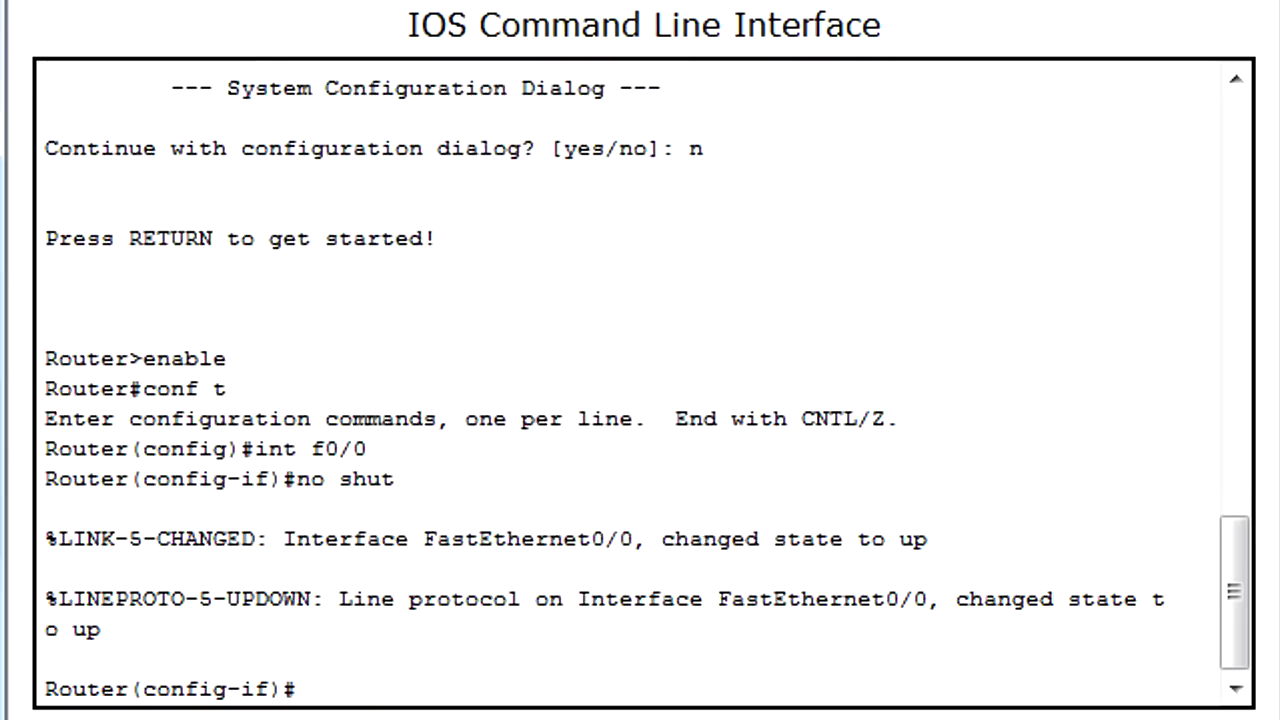
key("Return")
type("ip add")
key("Tab")
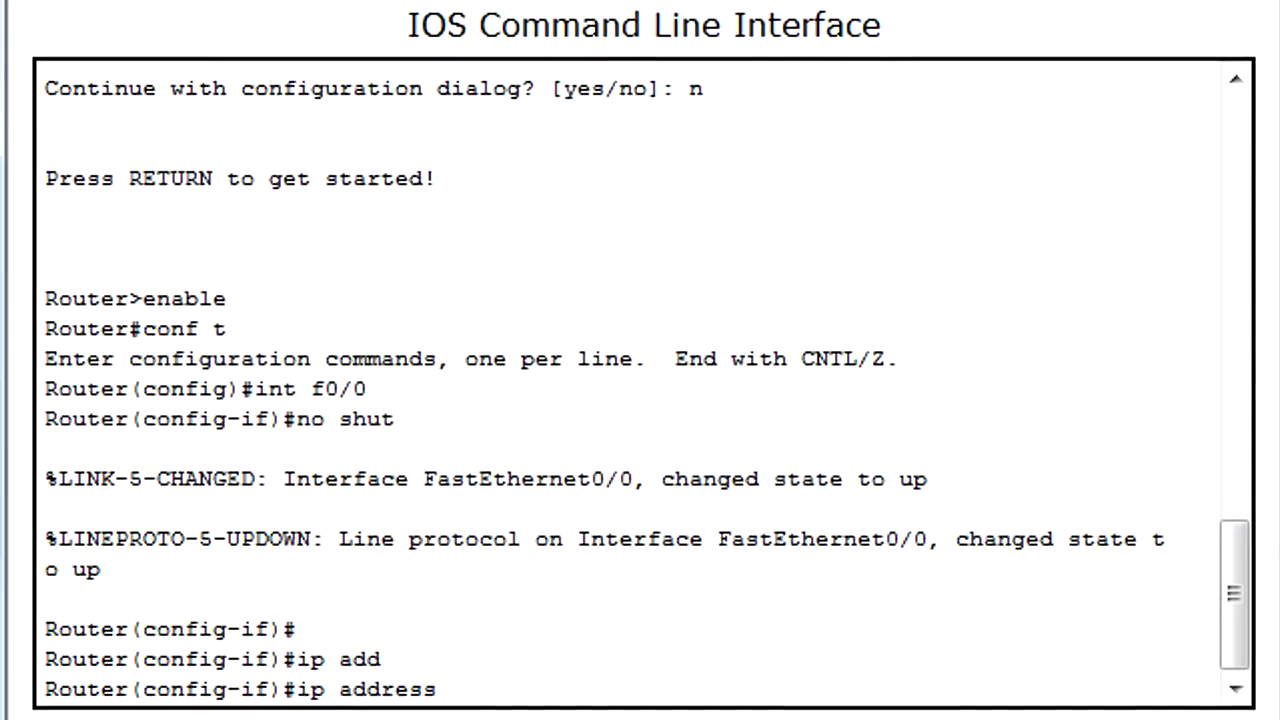
type("10.0.0")
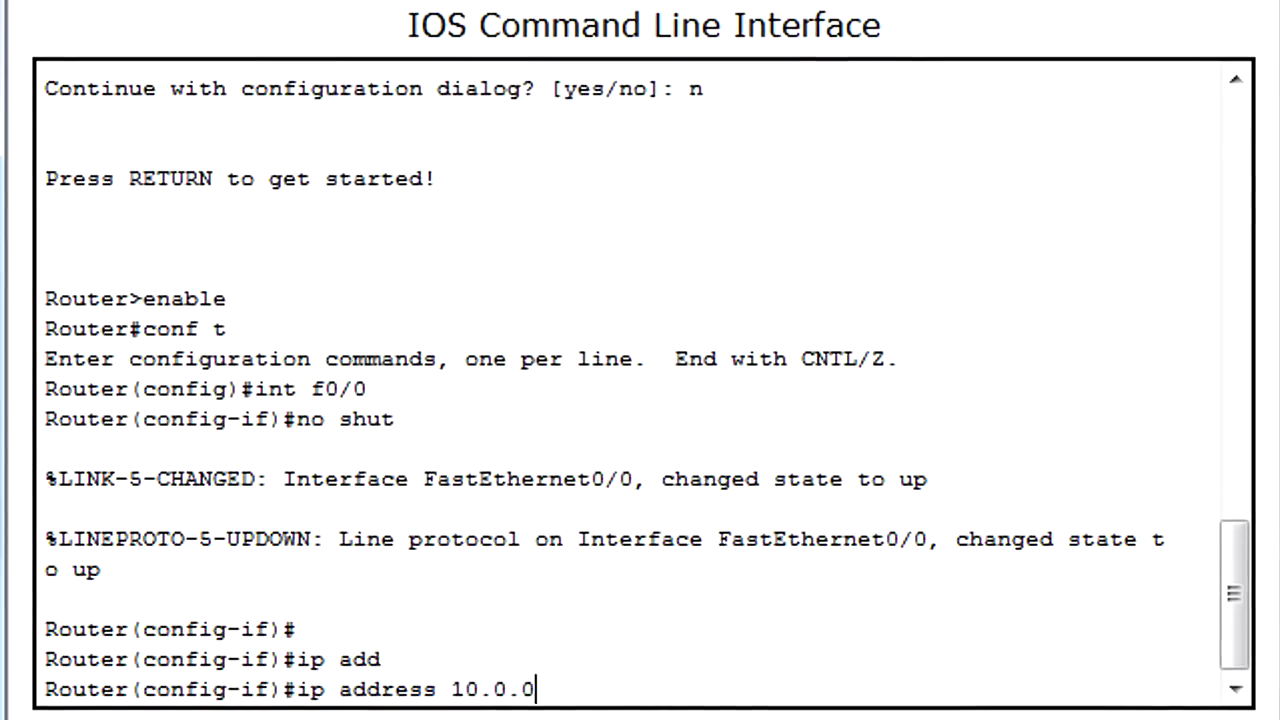
type(".1 2")
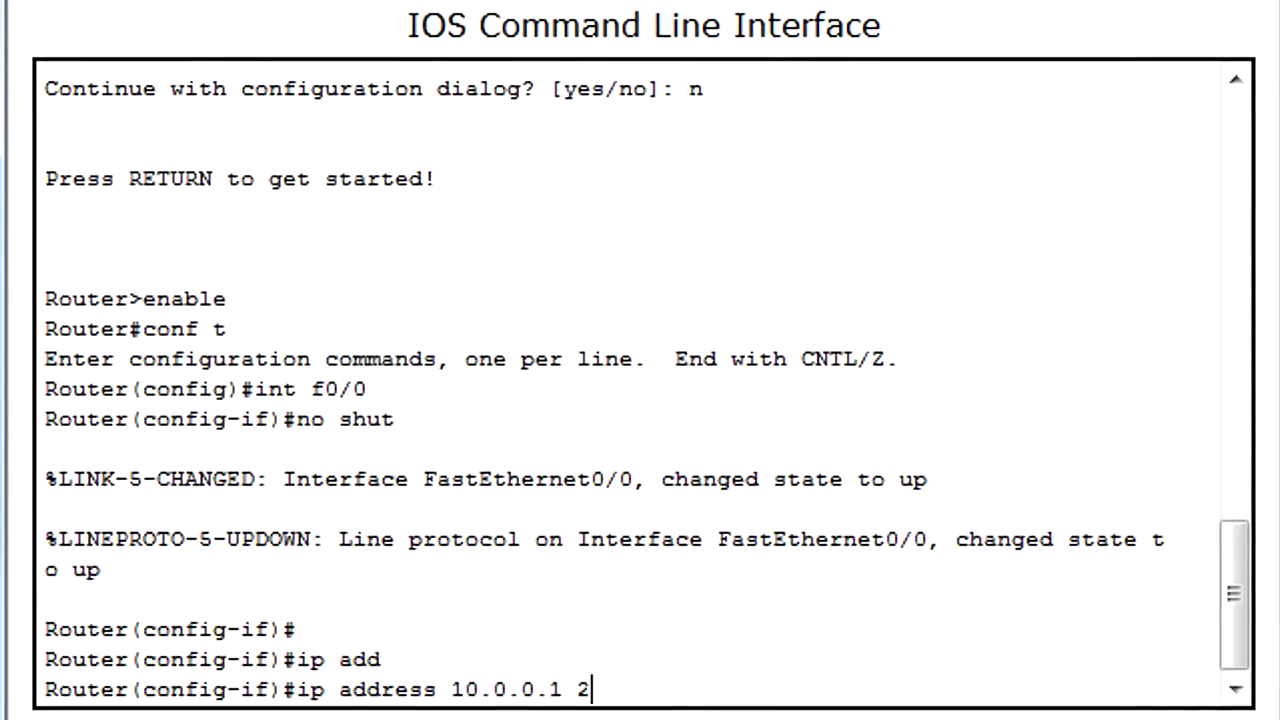
type("55.0.0.0")
key("Return")
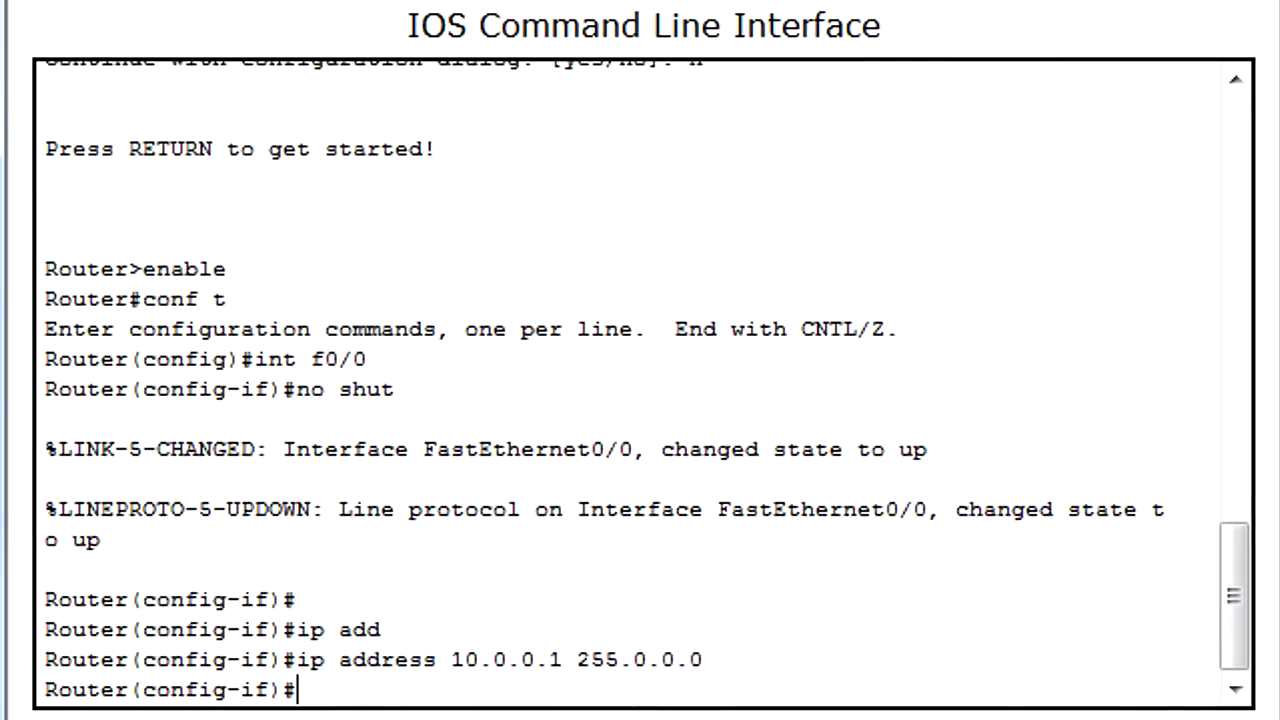
type("exit")
key("Return")
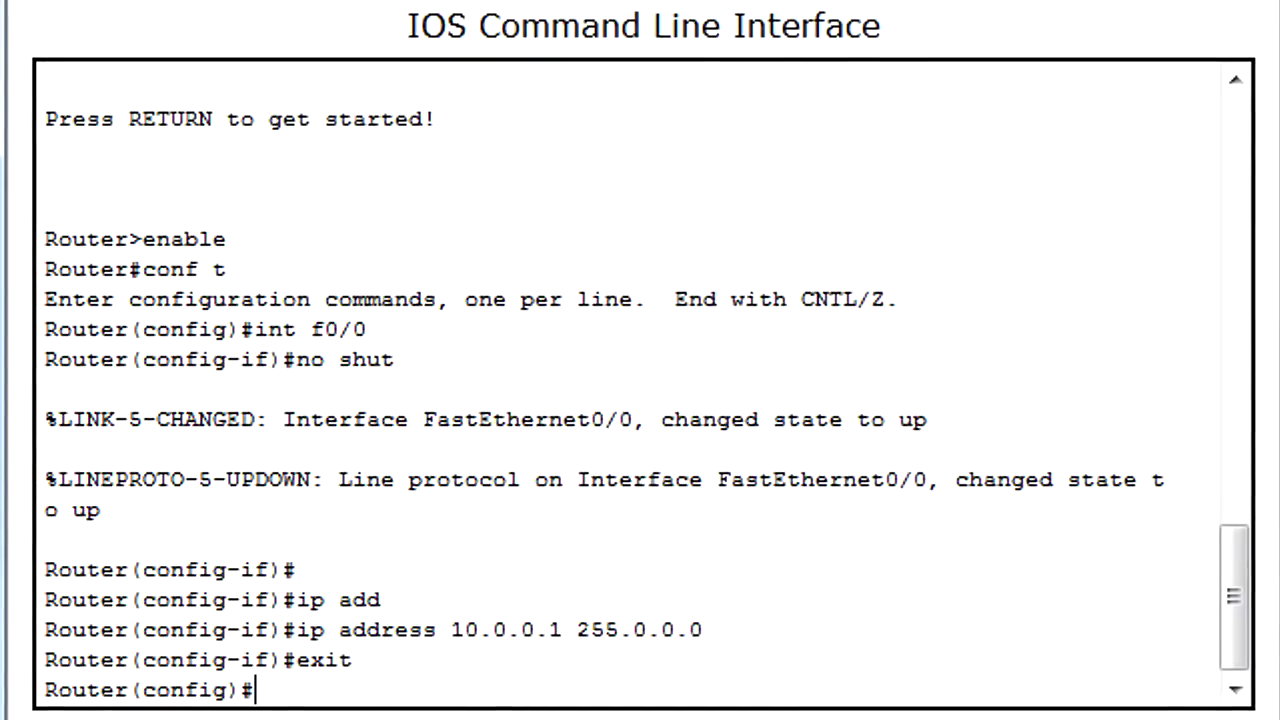
type("ip dhcp p")
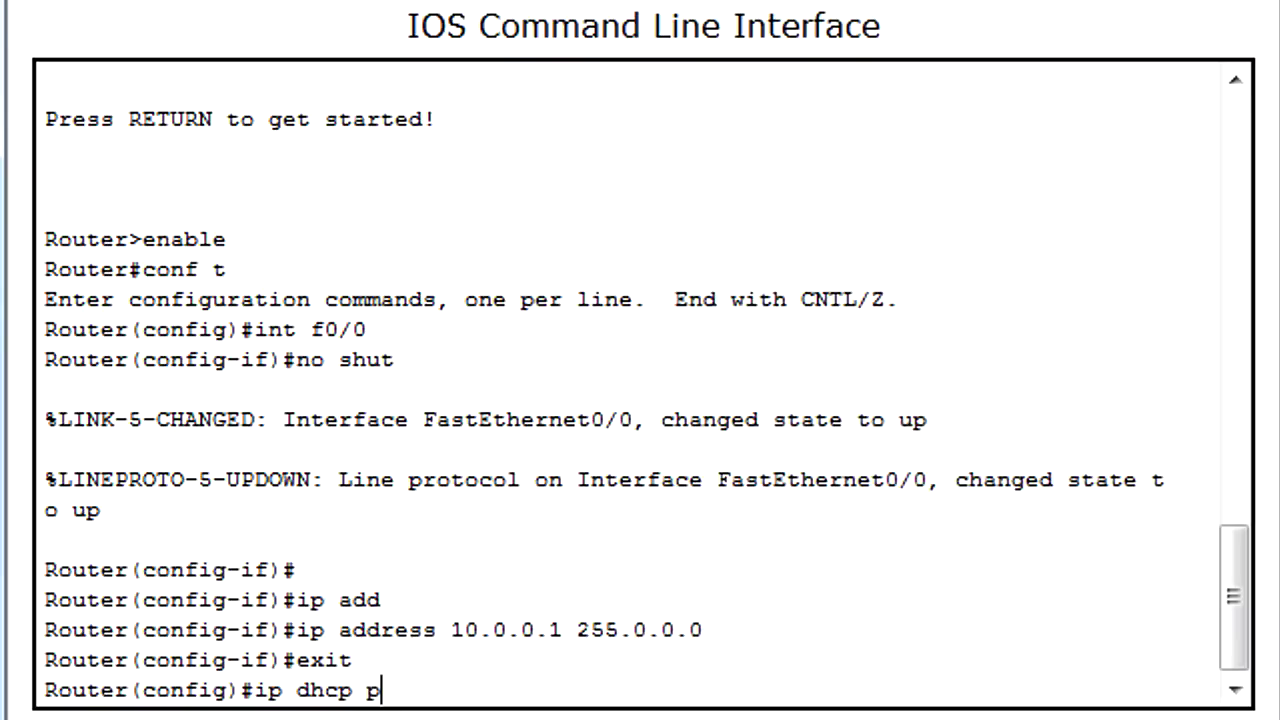
type("ool PHONE")
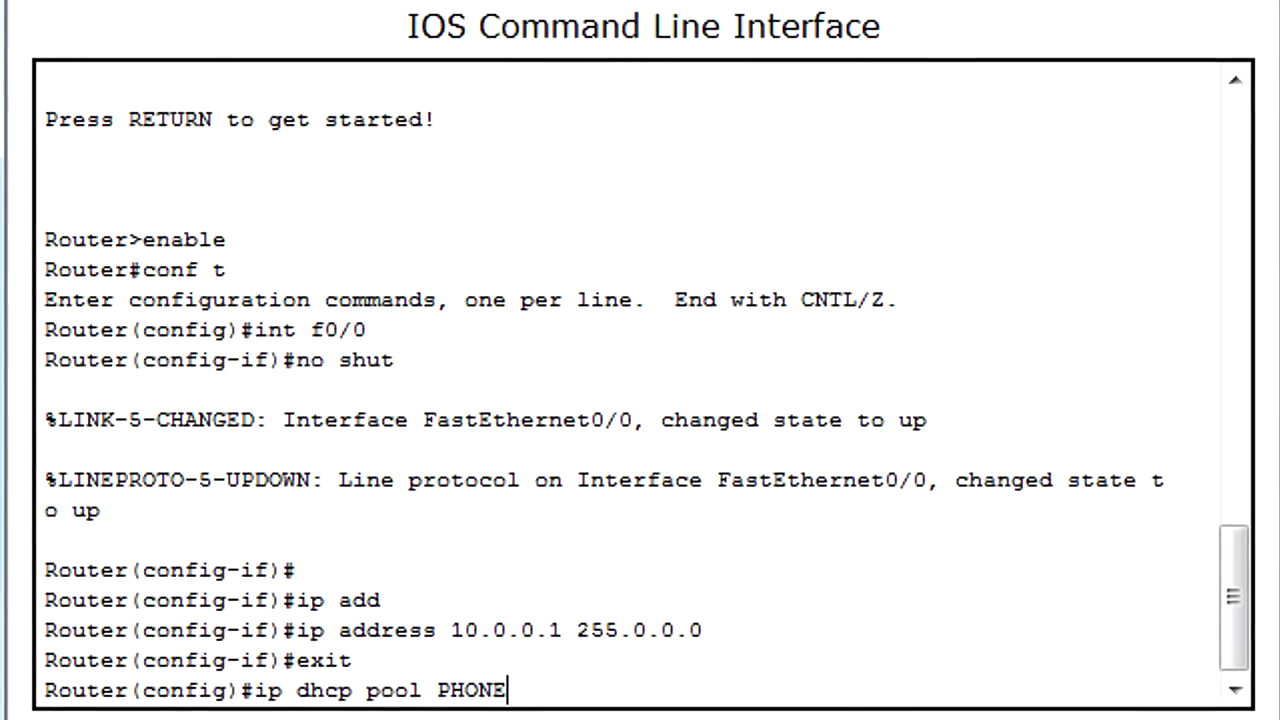
- Create DHCP pool PHONE with network 10.0.0.0 255.0.0.0
key("Return")
type("net")
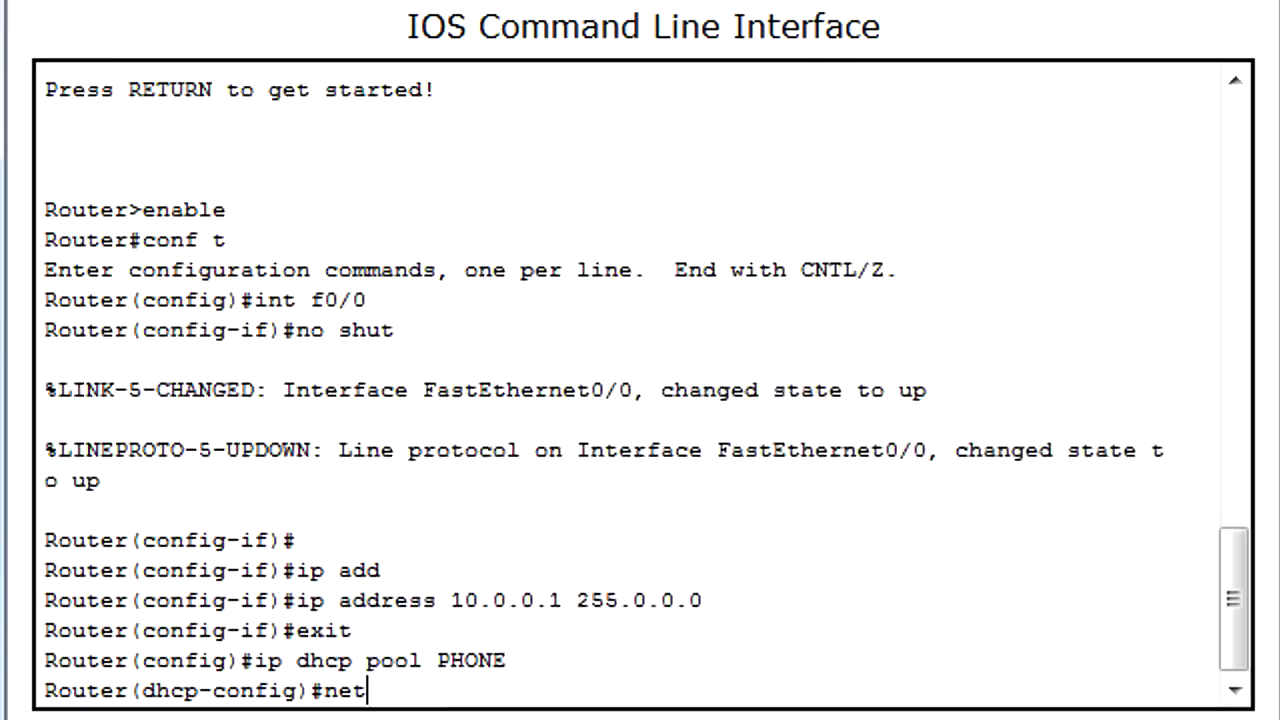
key("Tab")
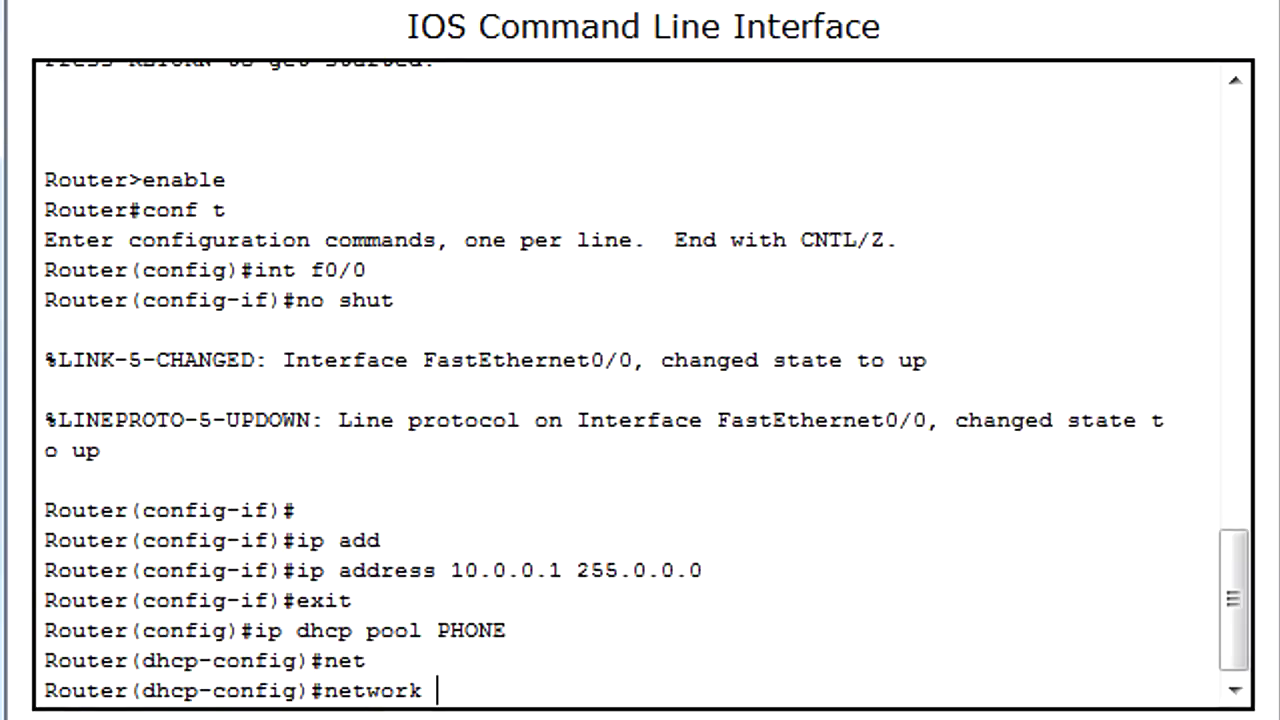
type("10.0.0.0 255.0.0.0")
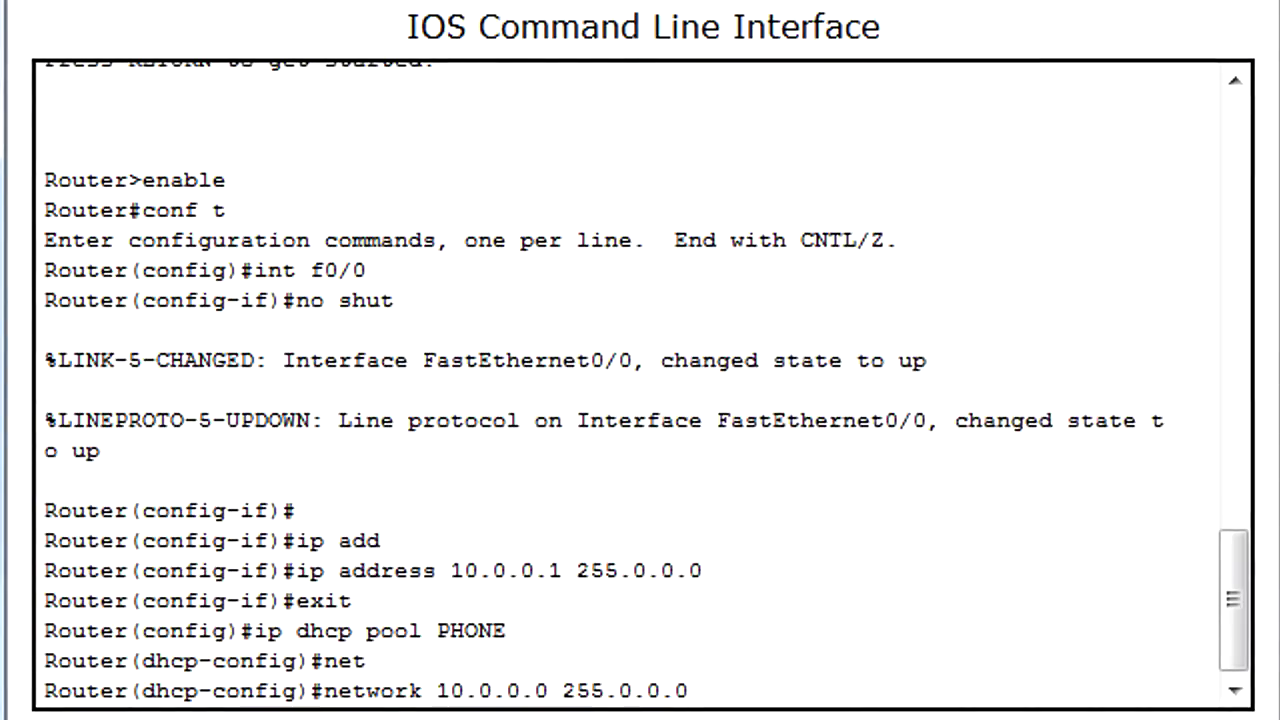
key("Return")
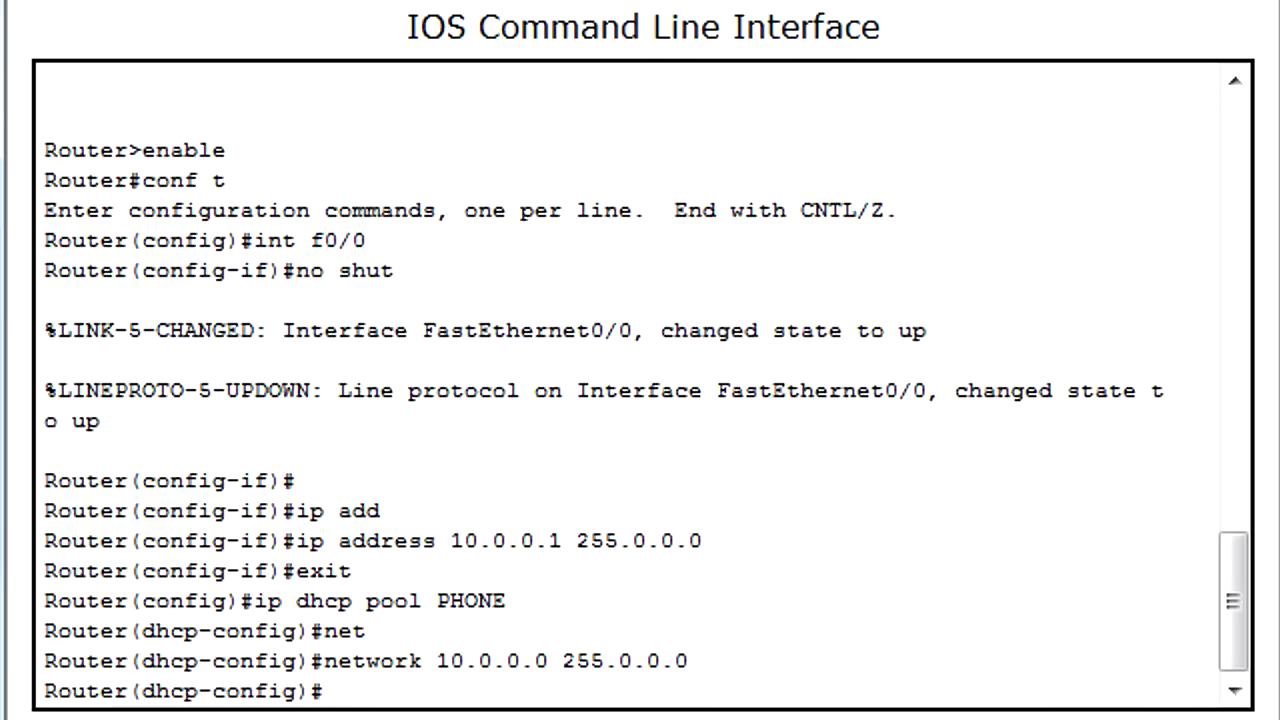
- Set the pool's default-router and option 150 ip both to 10.0.0.1, then exit
type("de")
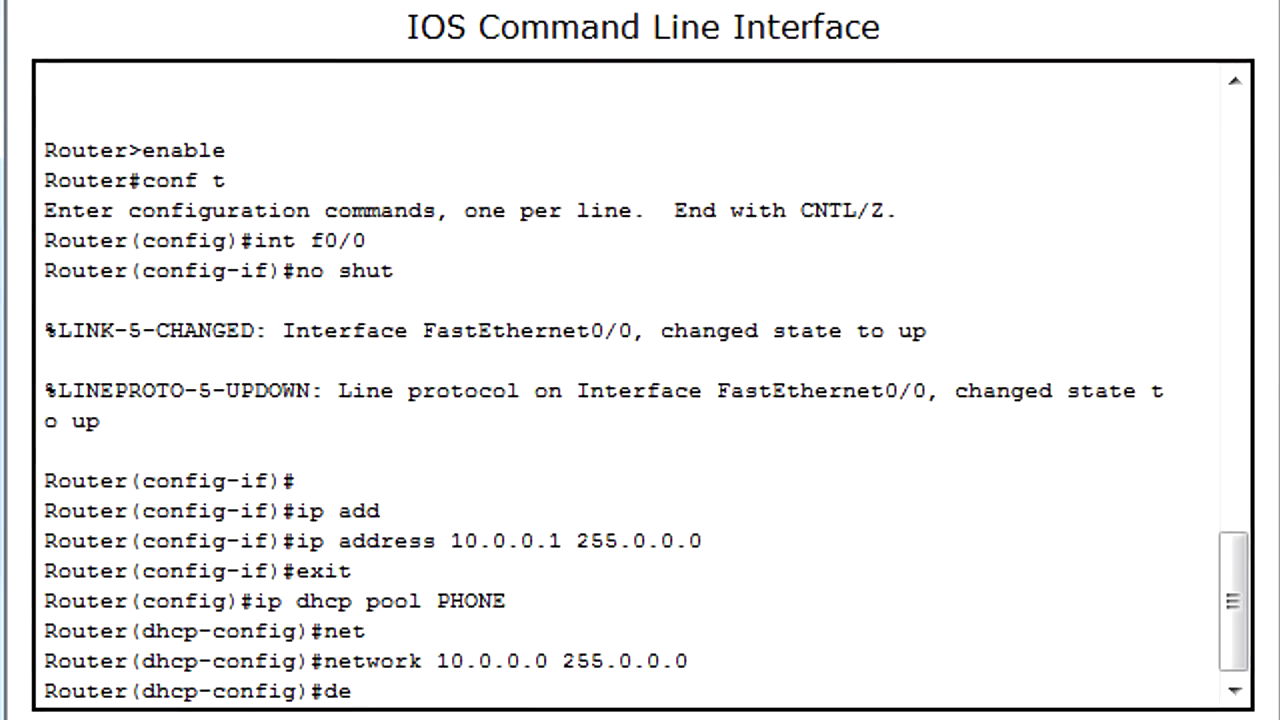
type("f")
key("Tab")
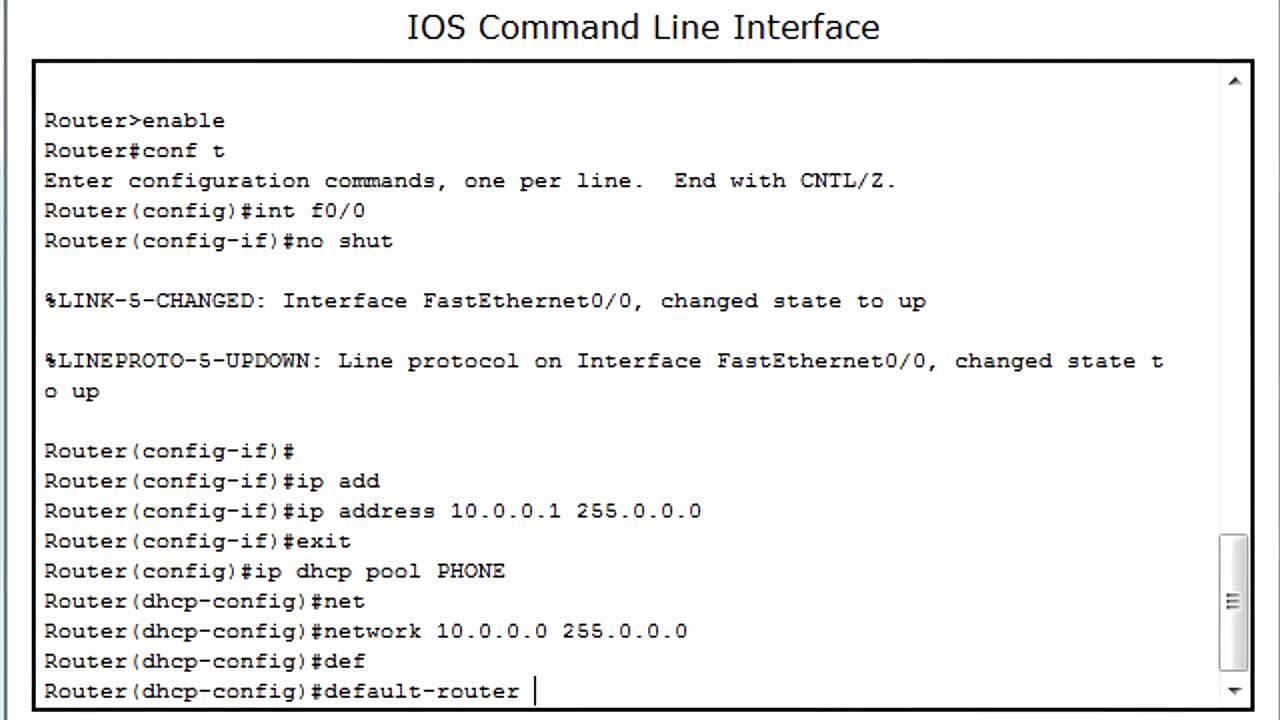
type("10.0")
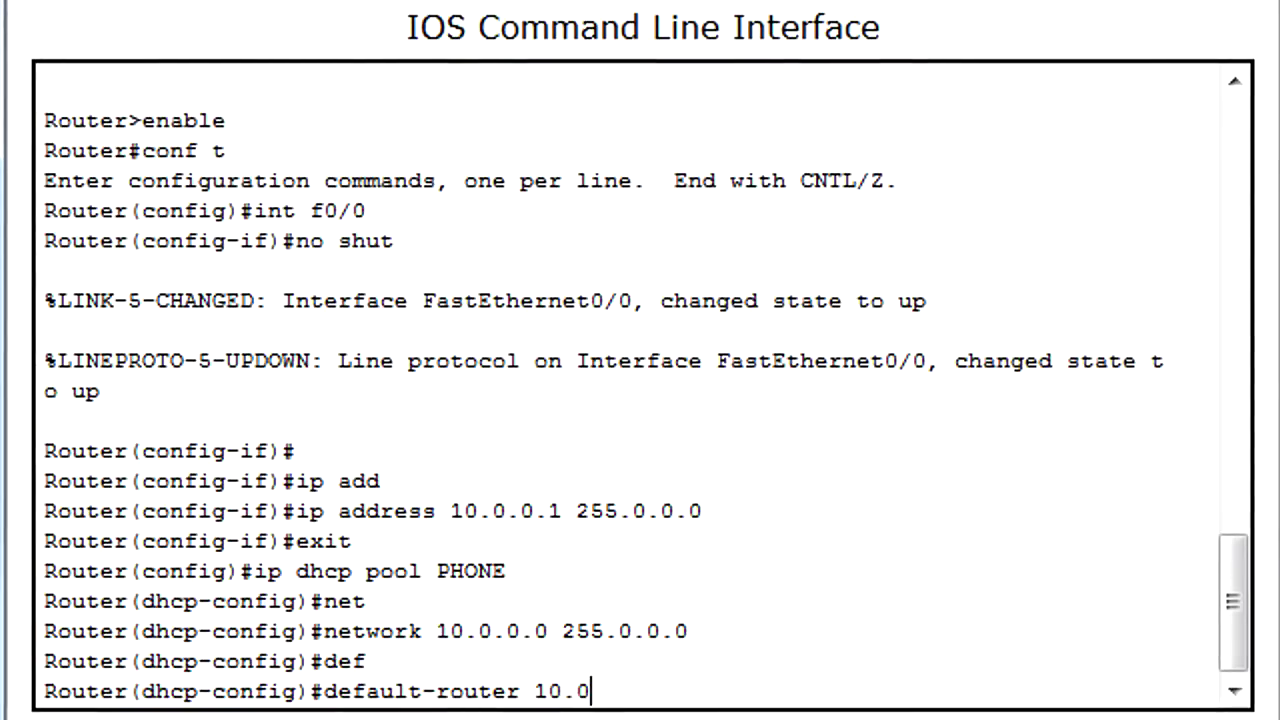
type(".0.1")
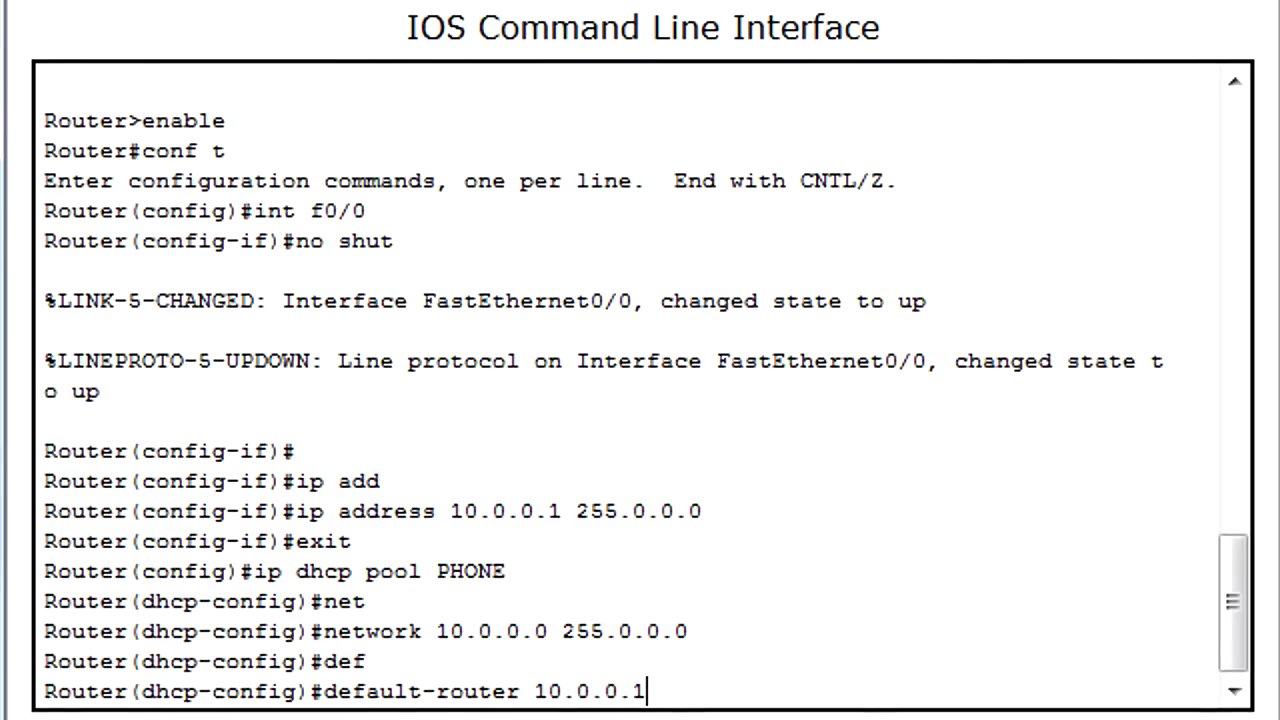
key("Return")
type("op")
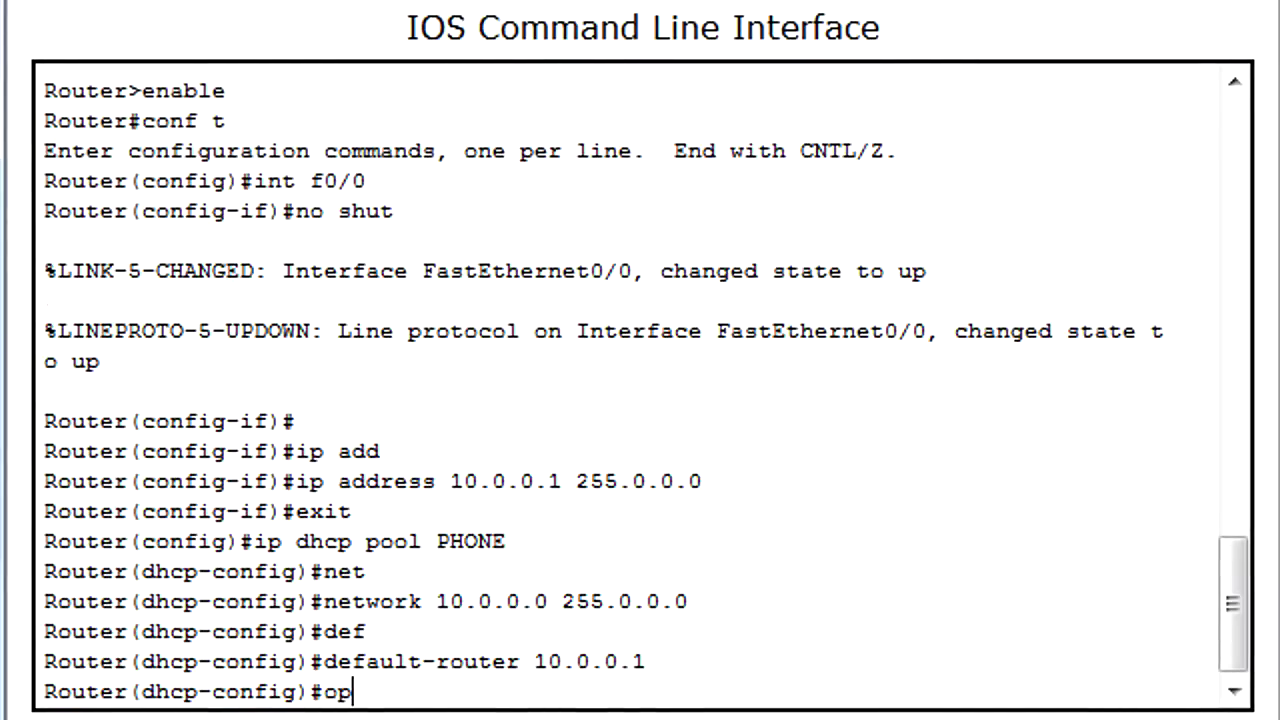
type("tion 15")
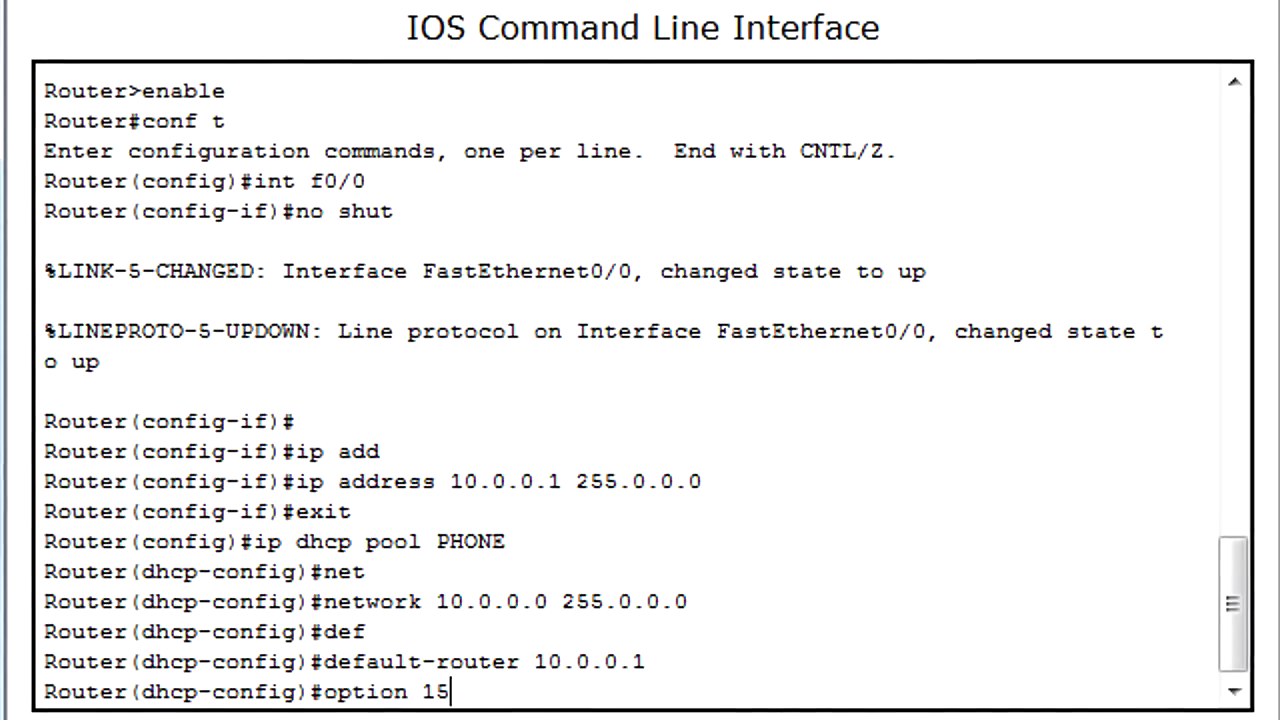
type("0 i")
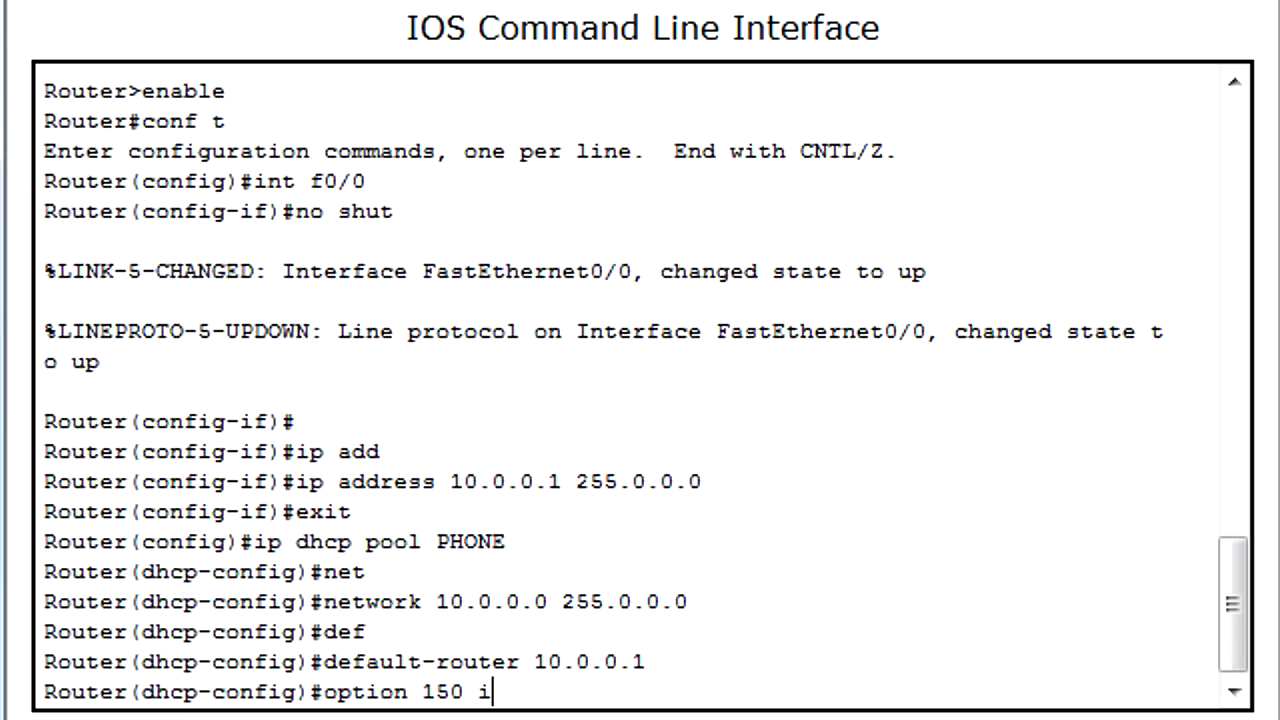
type("p 10")
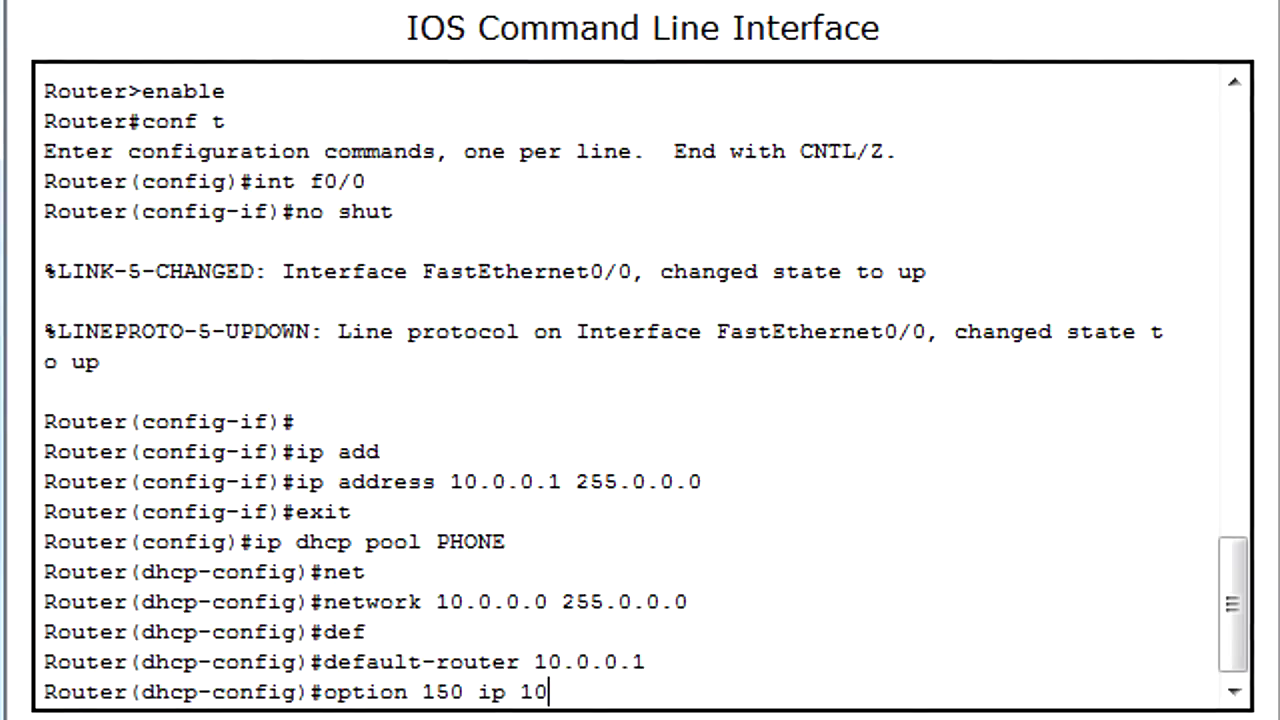
type(".0.0.1")
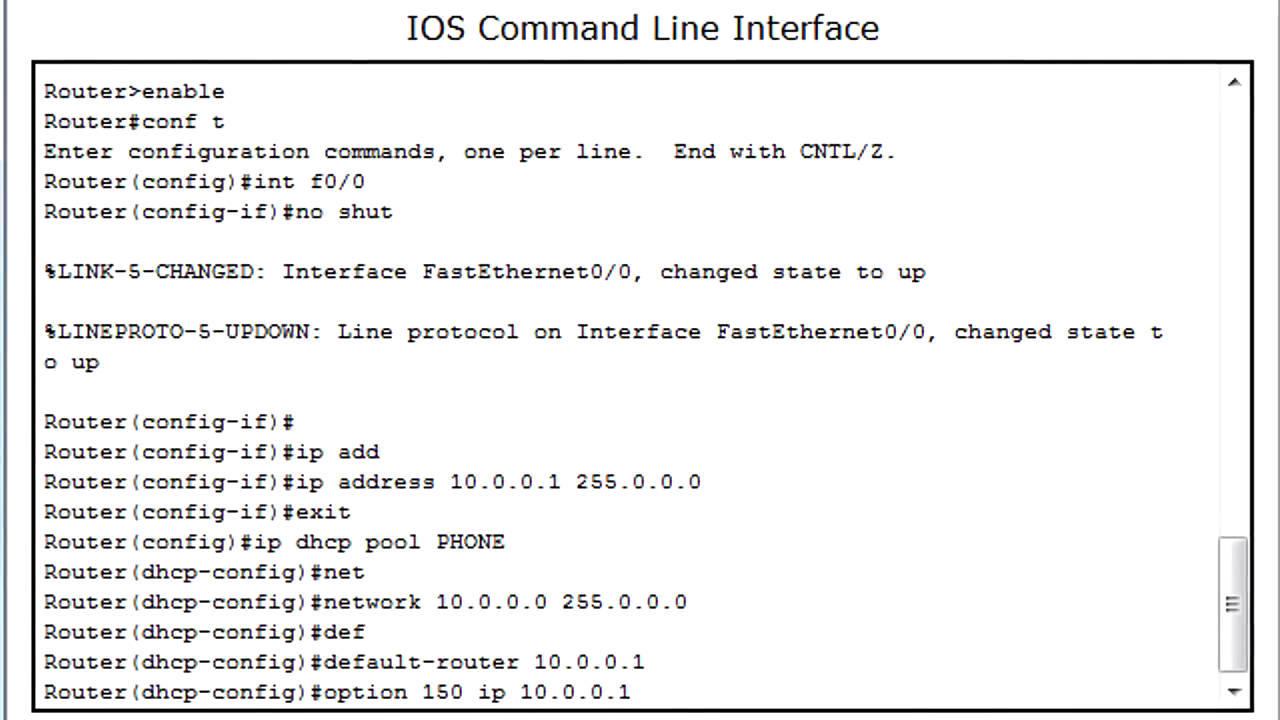
key("Return")
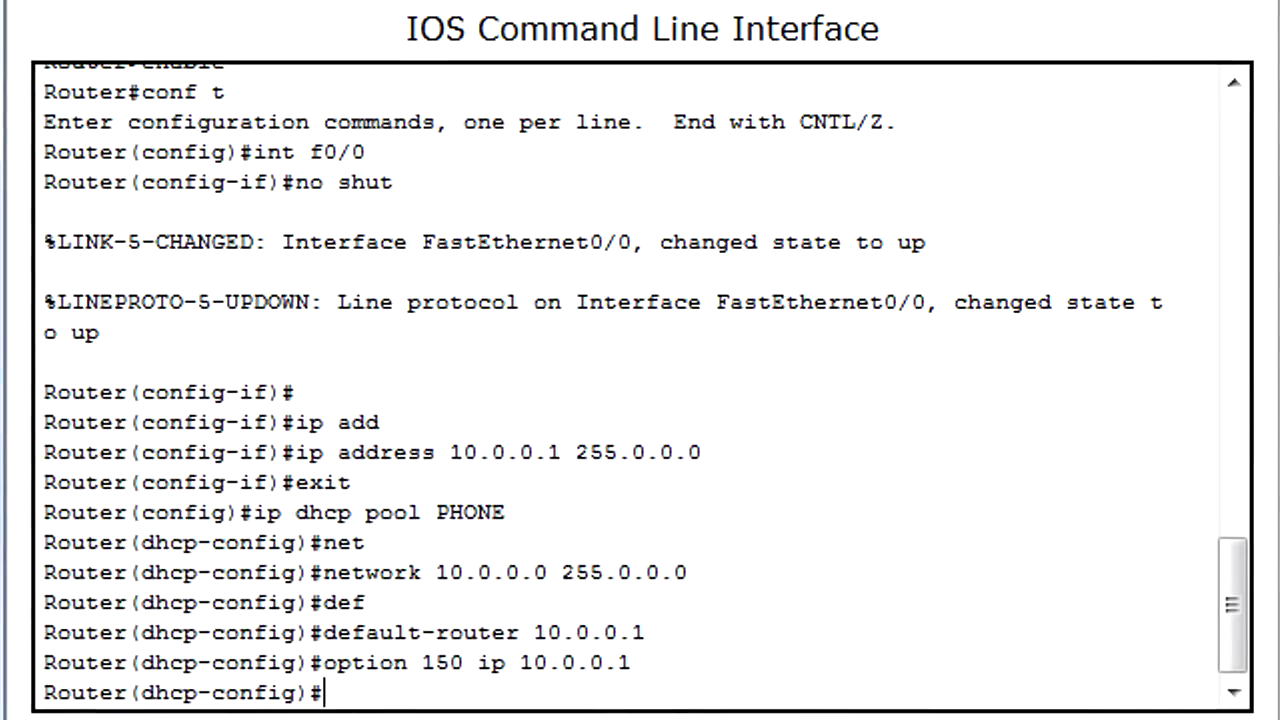
type("exit")
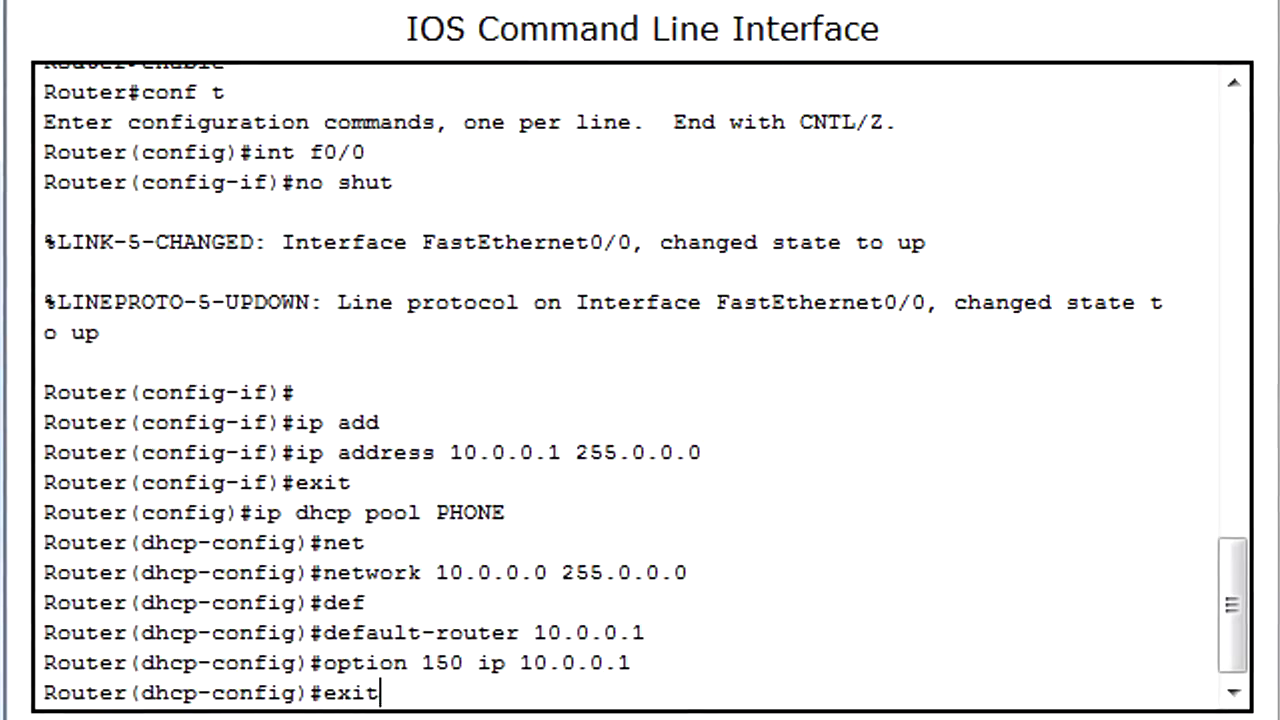
key("Return")
- Enter telephony-service and set max-ephones 5 and max-dn 5
type("tele")
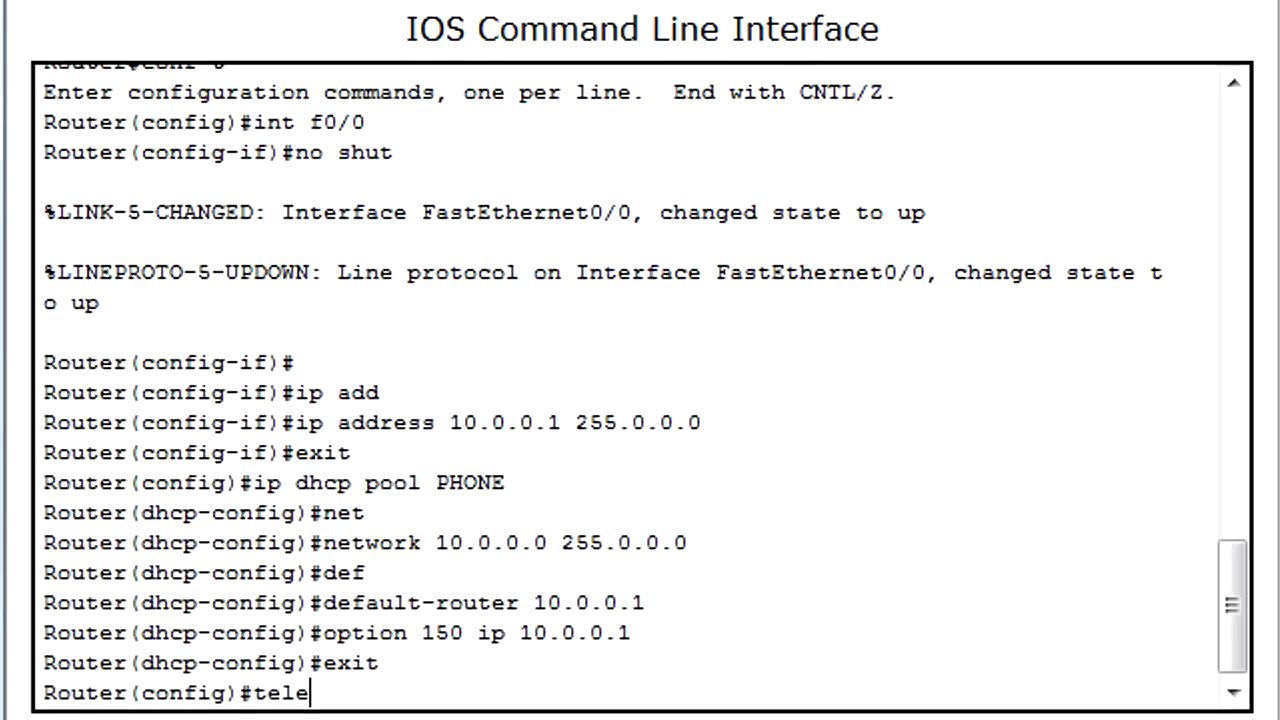
type("phone")
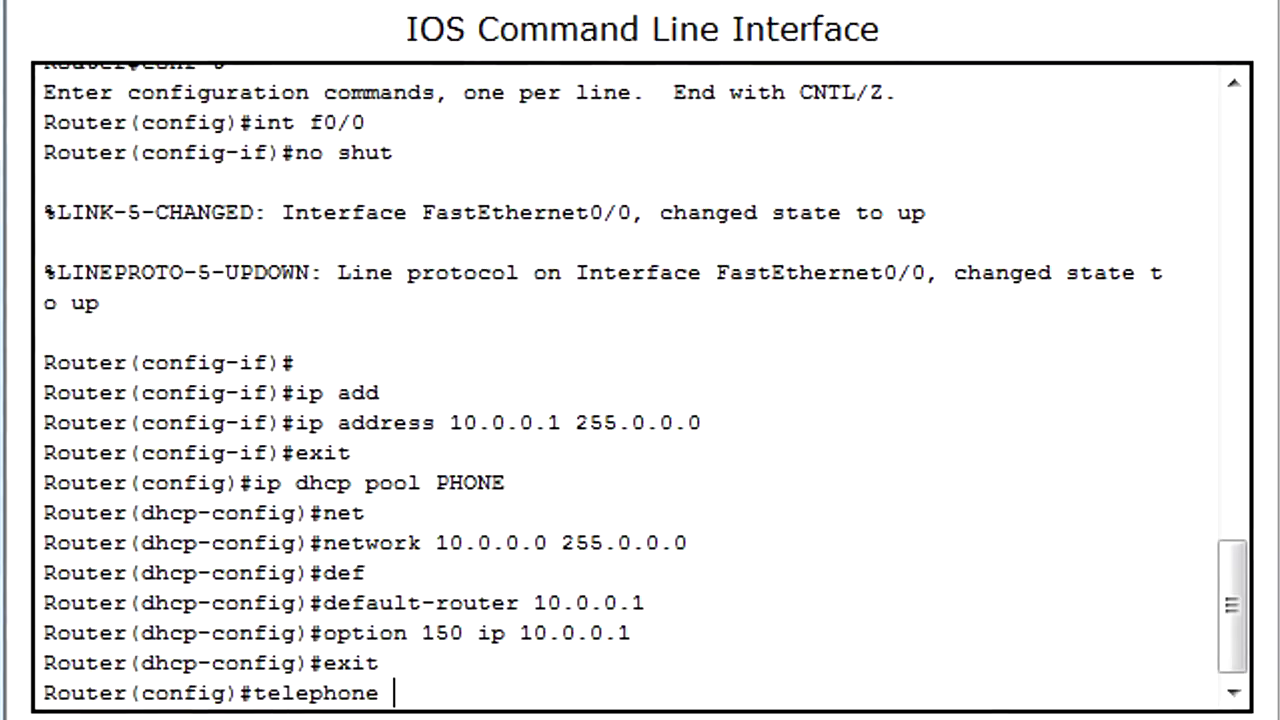
key("Tab")
key("Tab")
key("BackSpace")
key("BackSpace")
key("Tab")
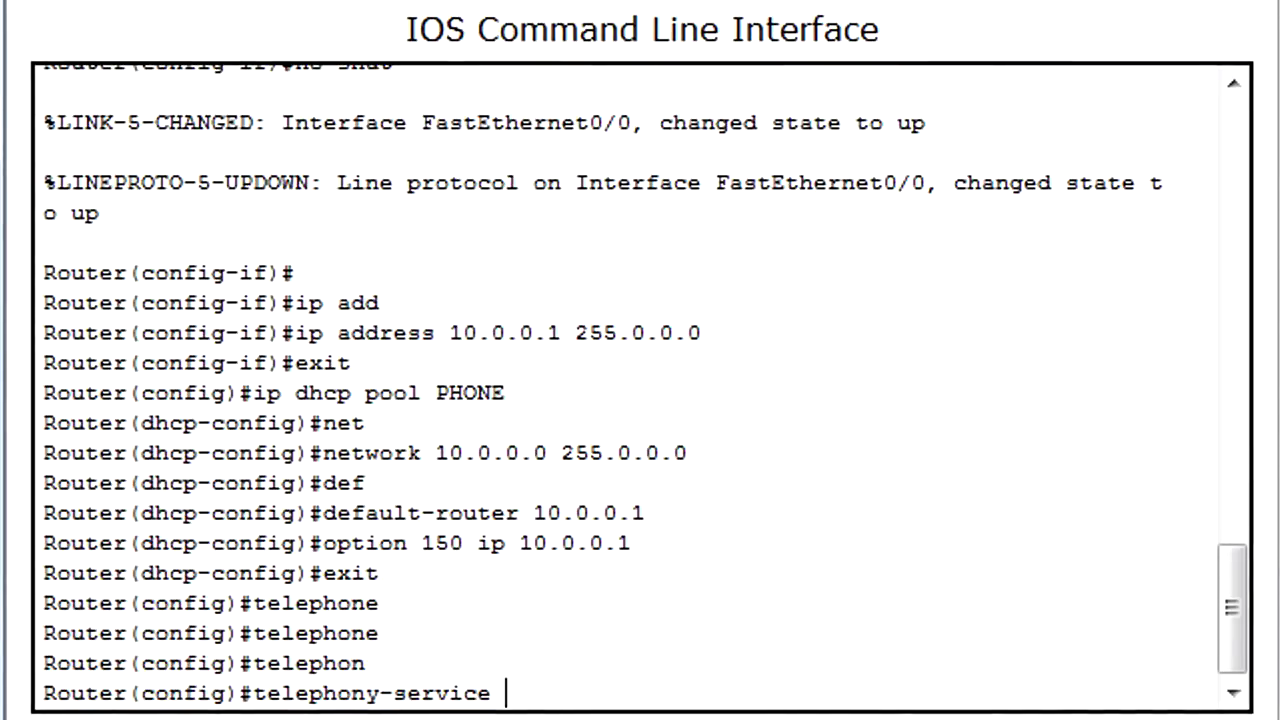
key("Return")
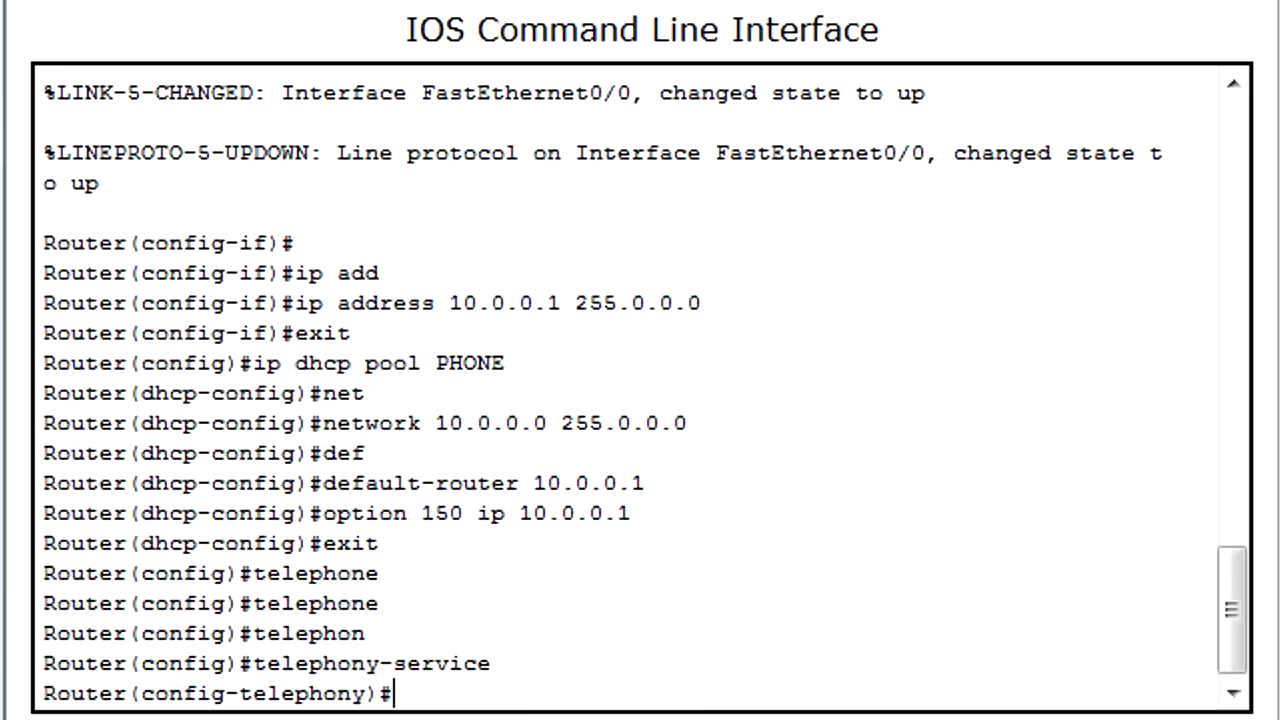
type("max-")
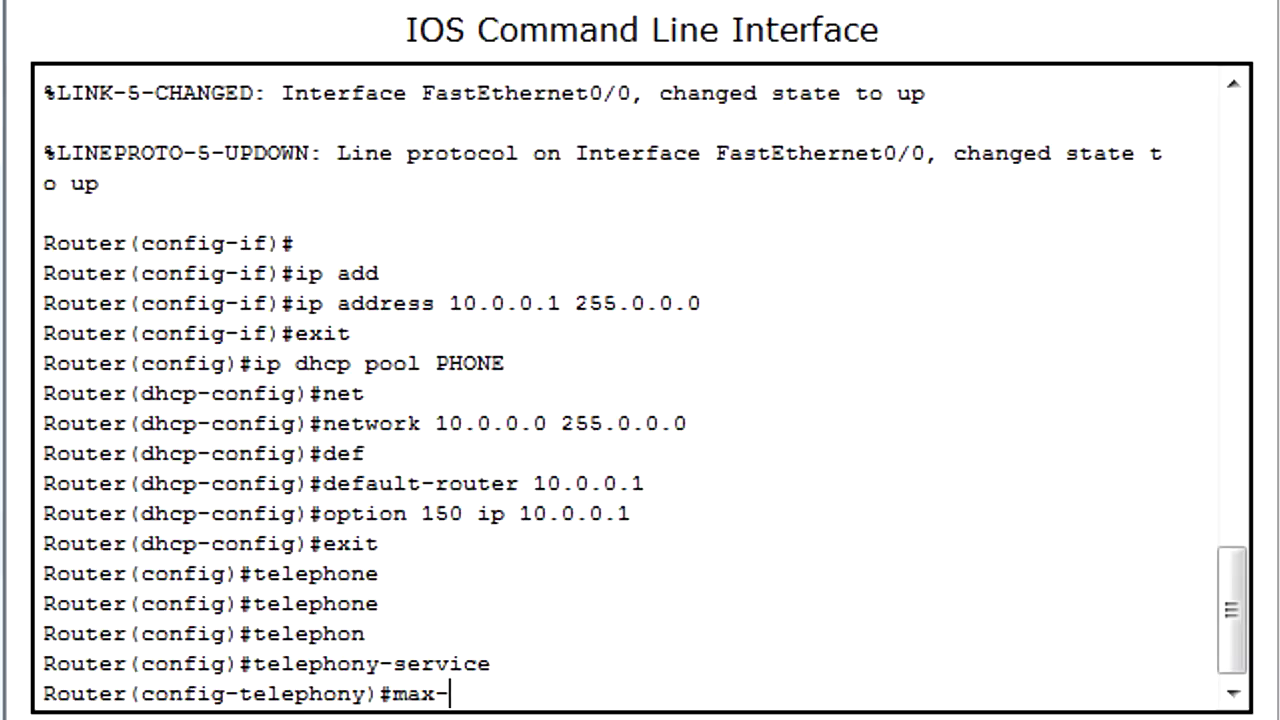
type("ephone")
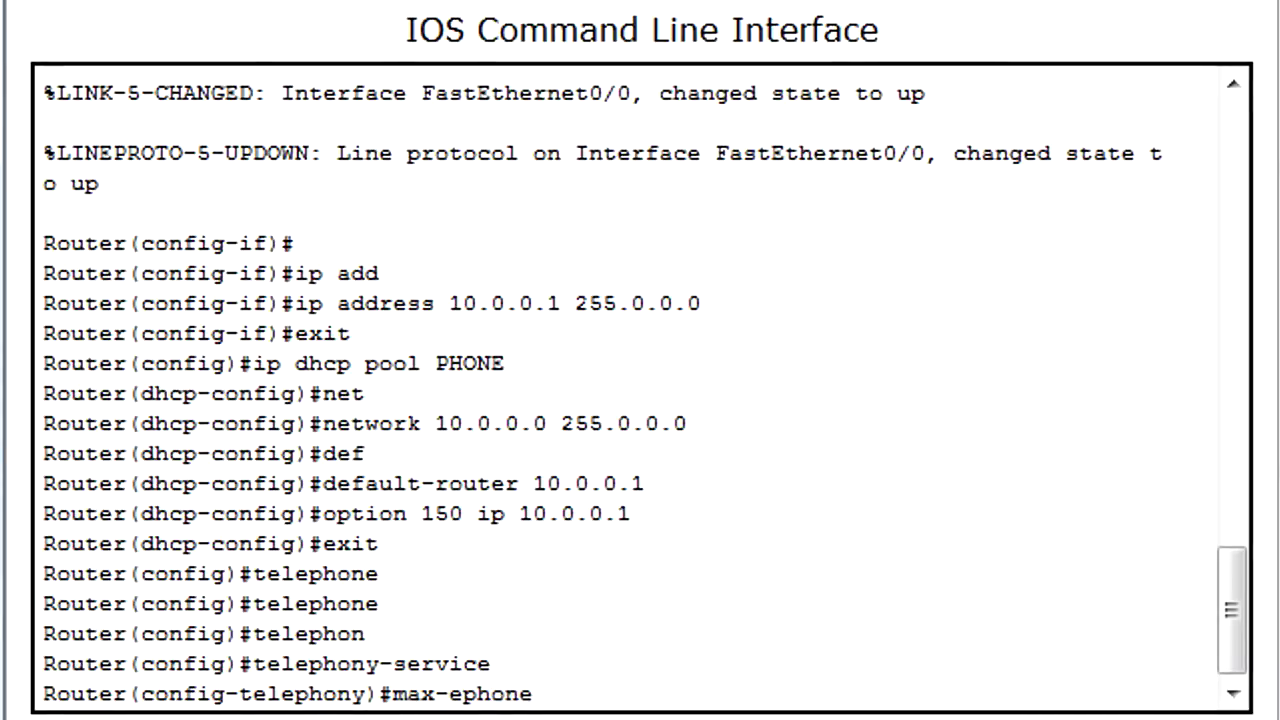
type("s")
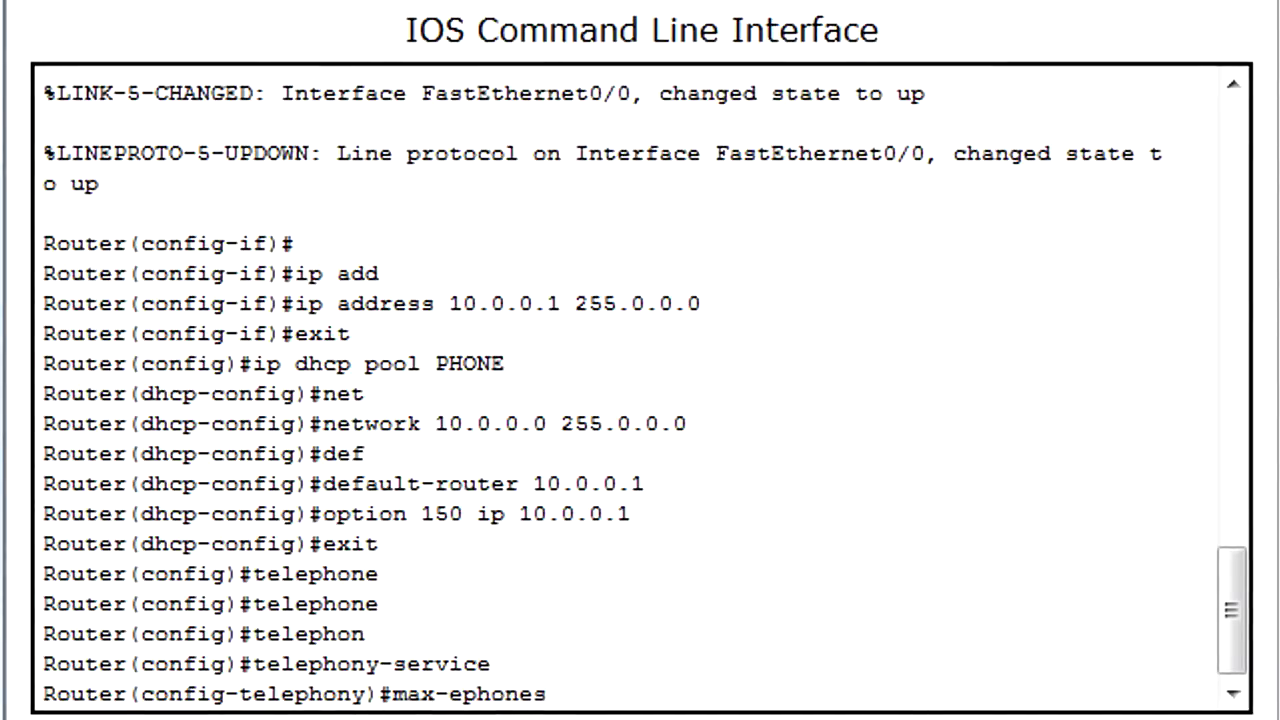
type(" 5")
key("Return")
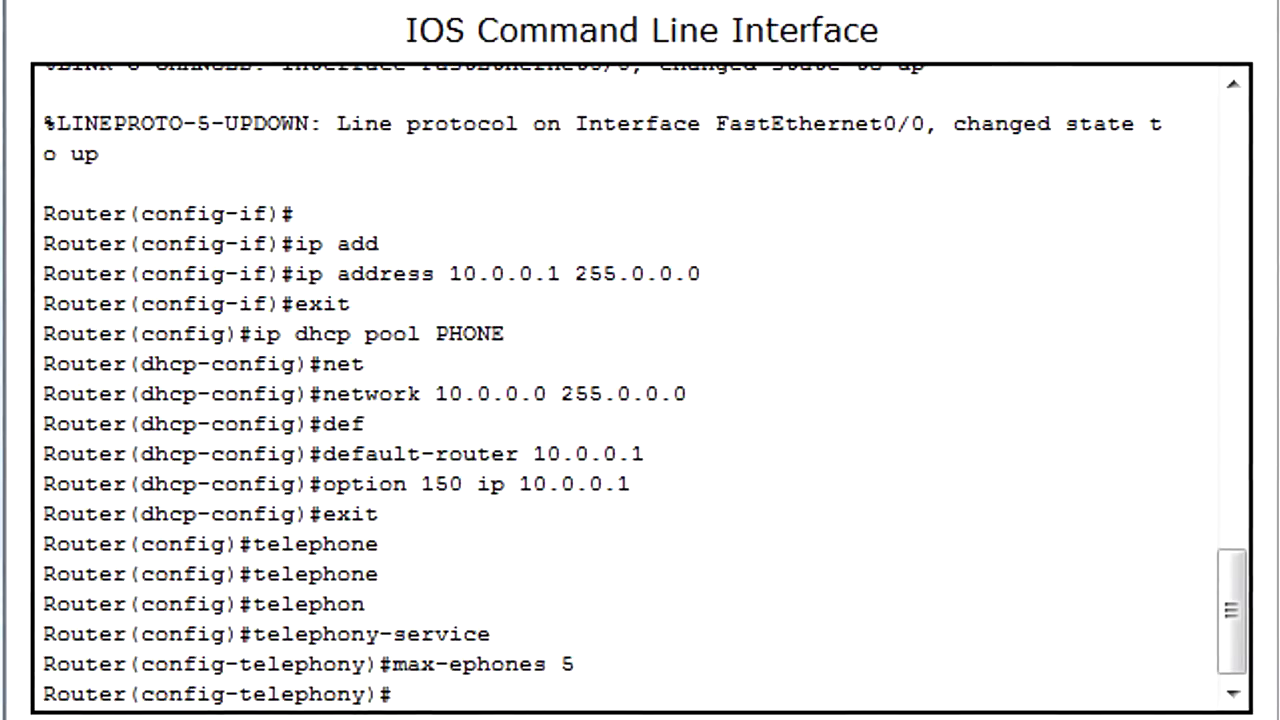
type("max-d")
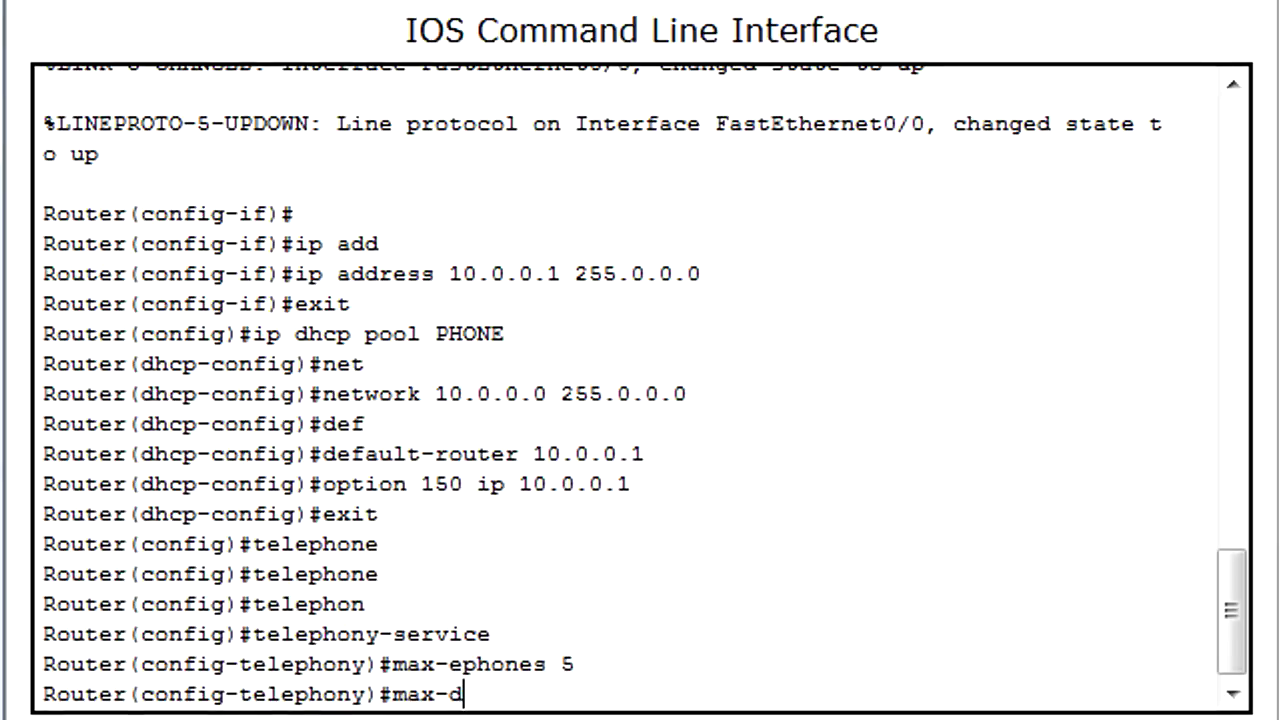
type("n 5")
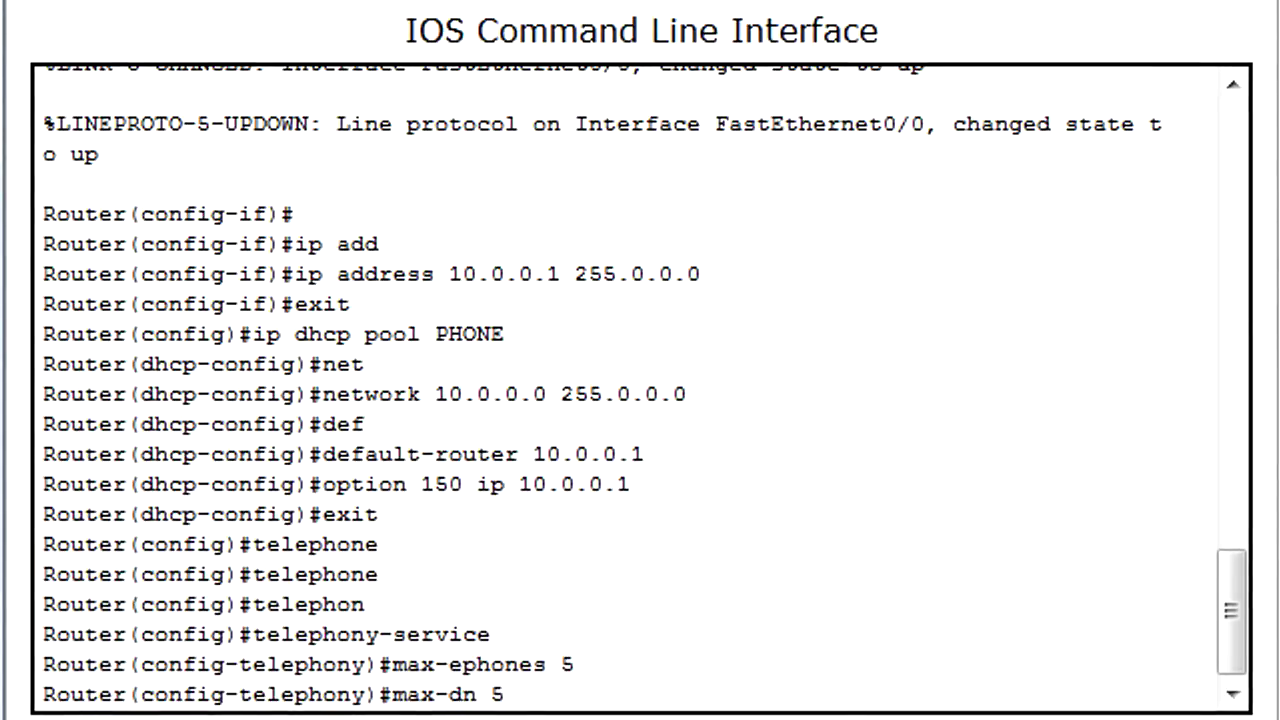
key("Return")
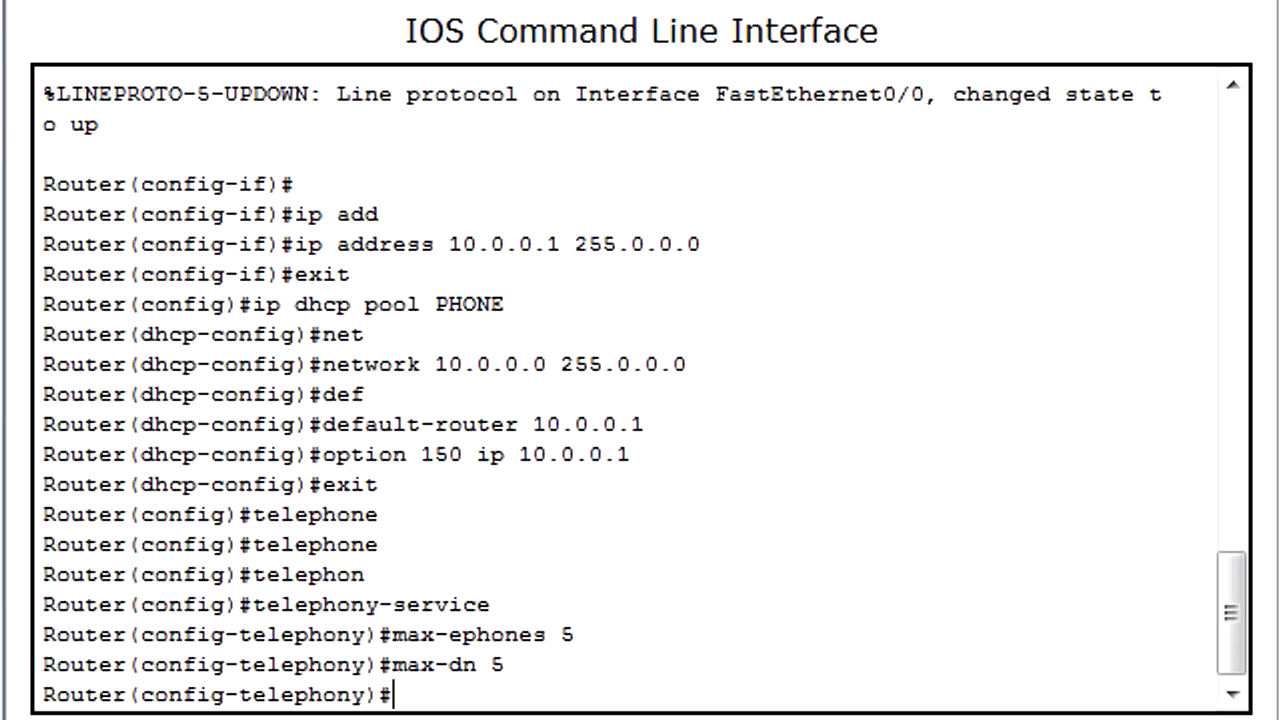
- Configure telephony-service with ip source-address 10.0.0.1 port 2000
type("ip sour")
key("Tab")
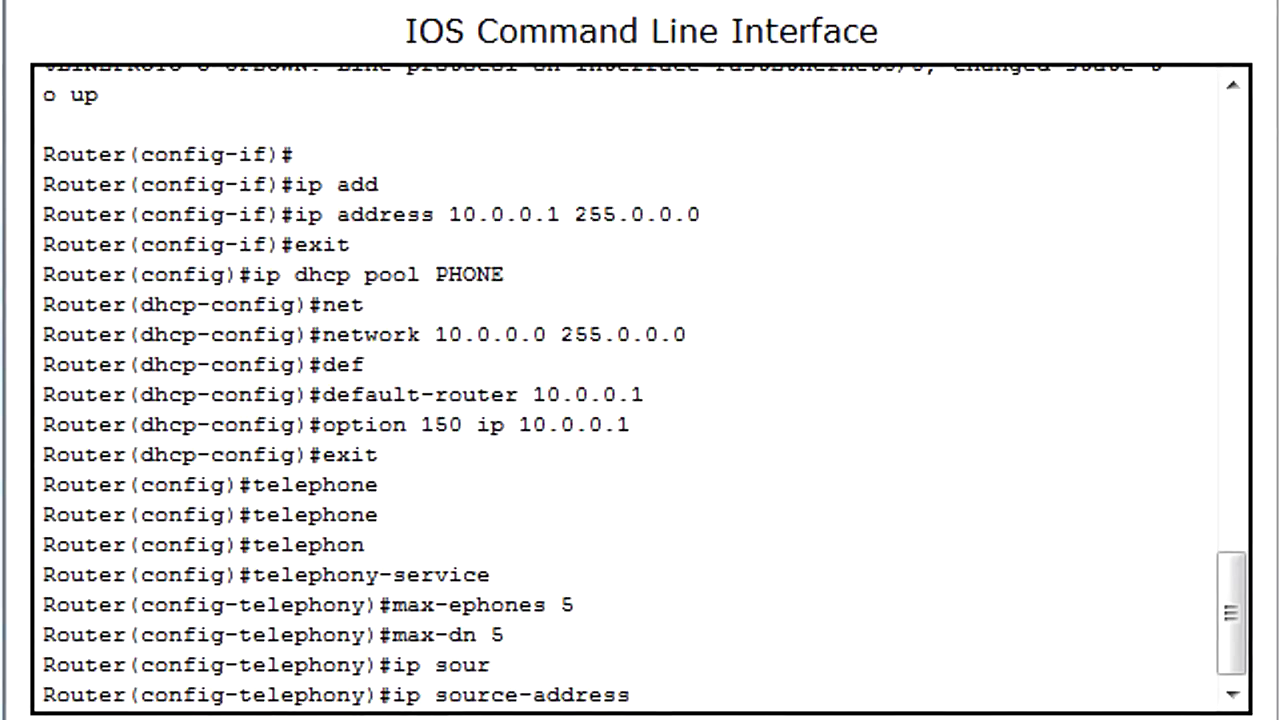
type("10.0.0.1")
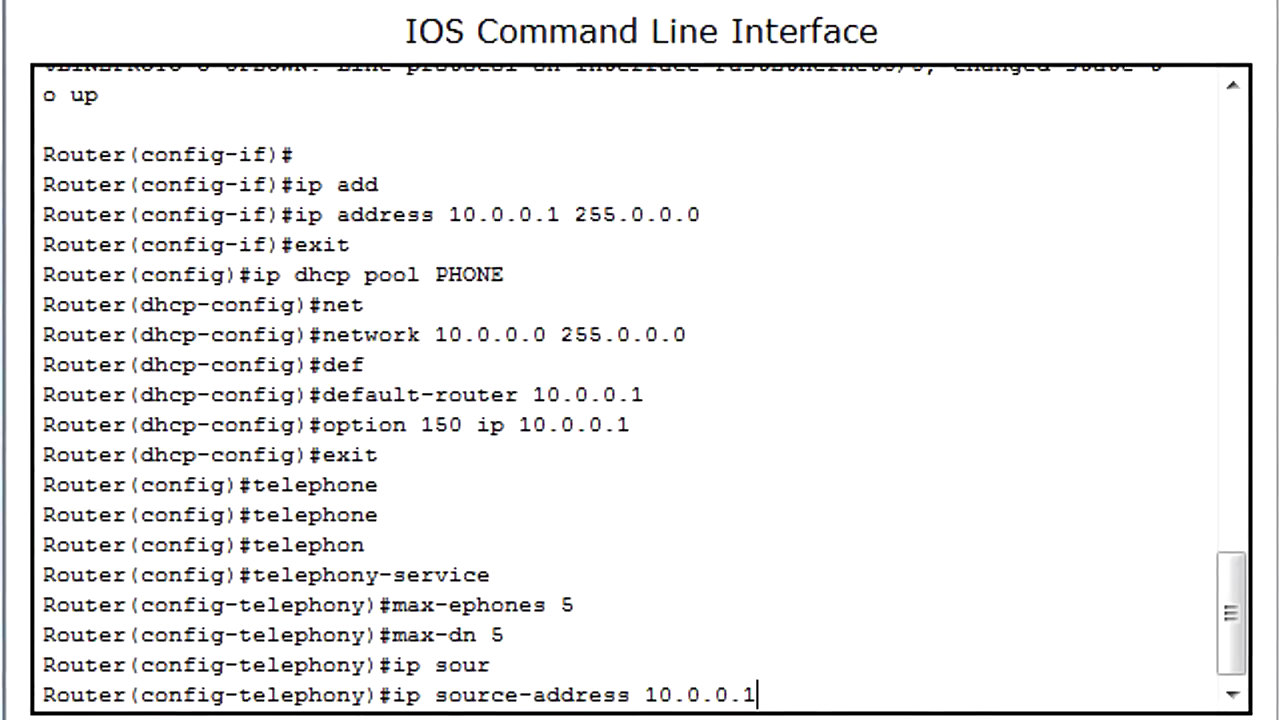
key("Return")
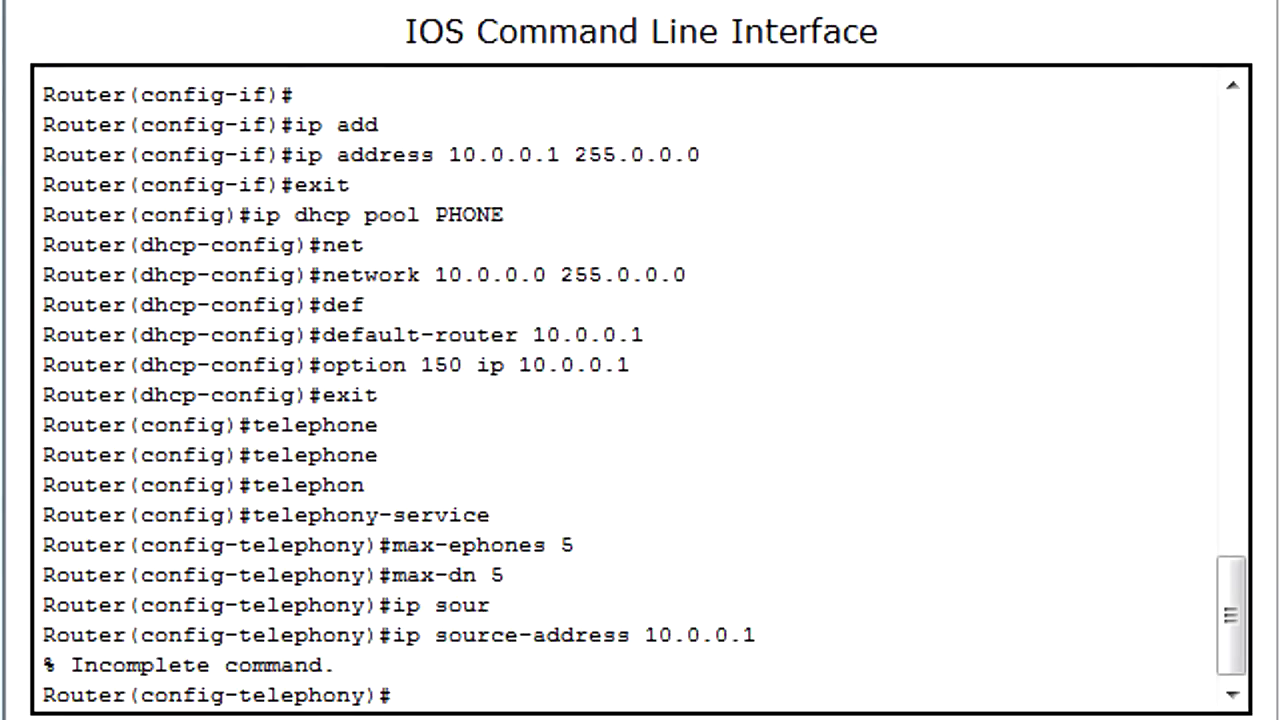
key("Up")
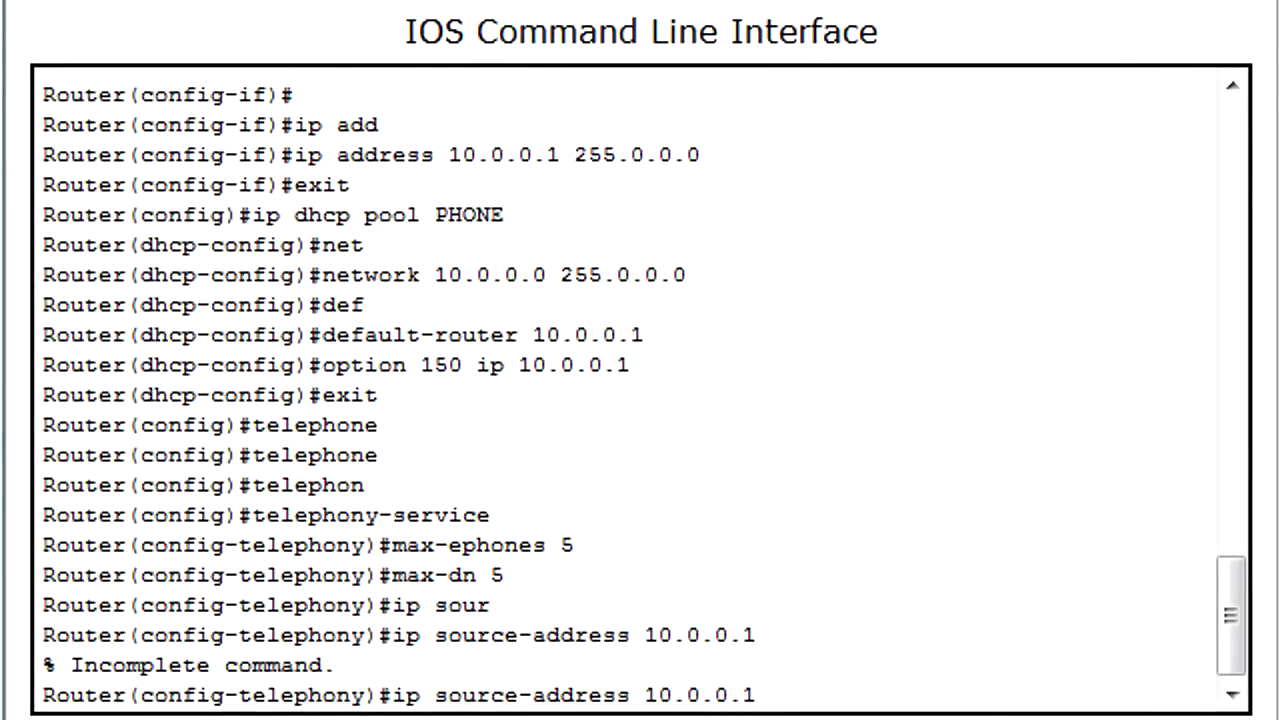
type("port ")
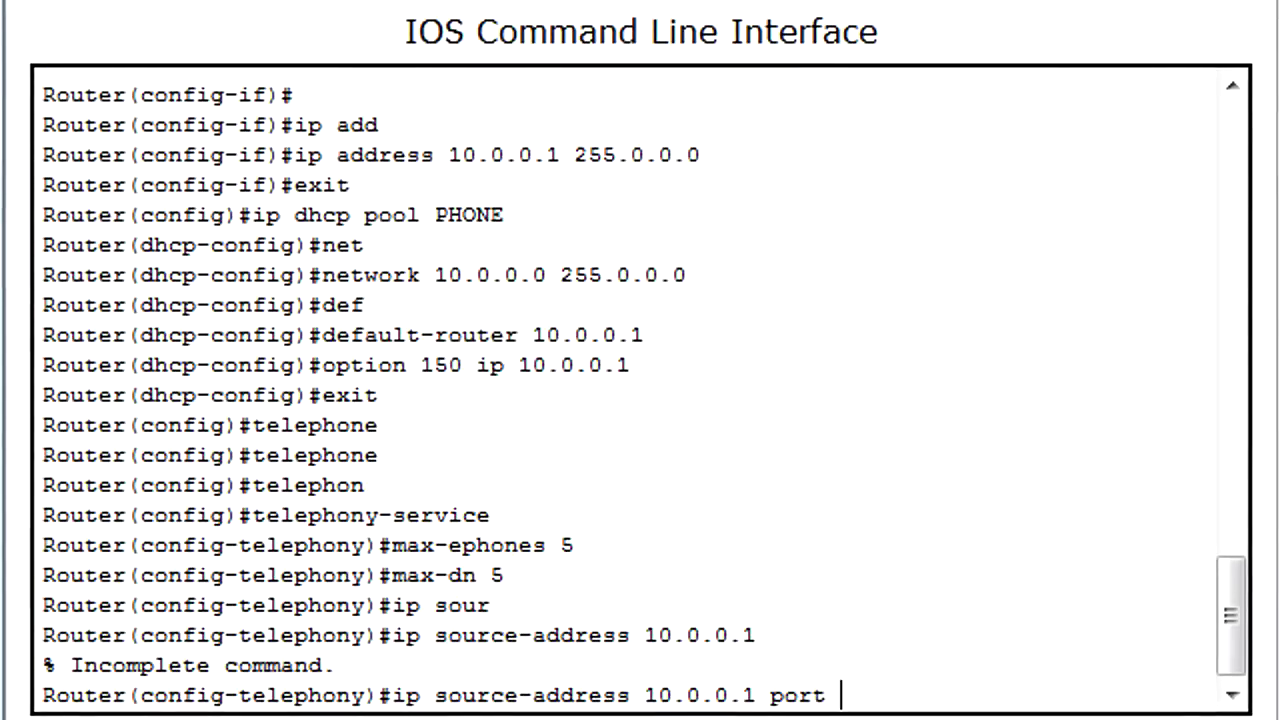
type("2000")
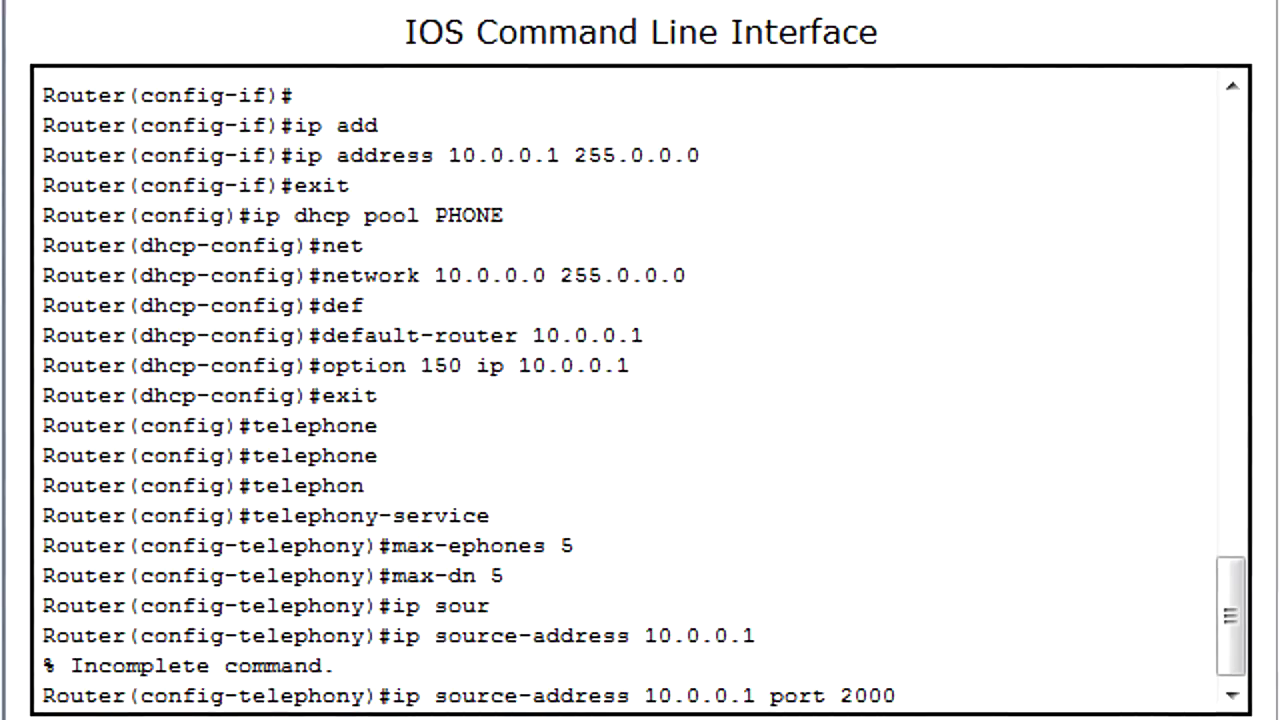
key("Return")
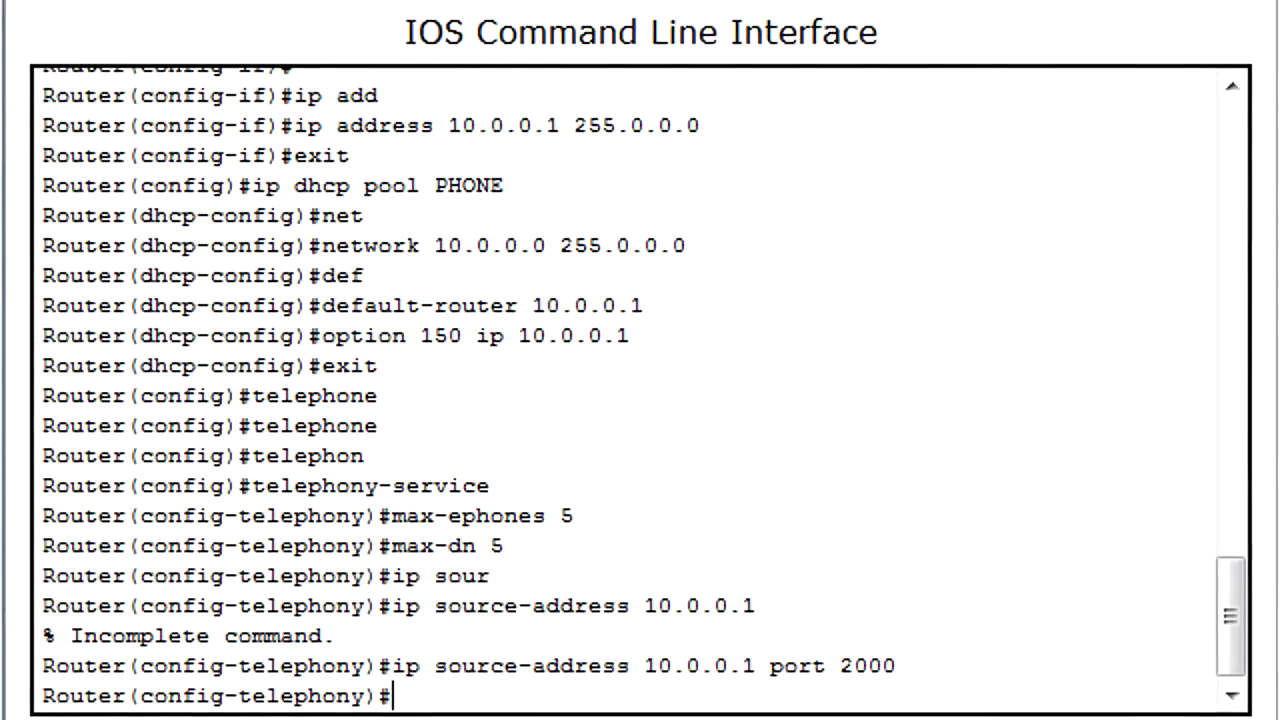
type("auto ass")
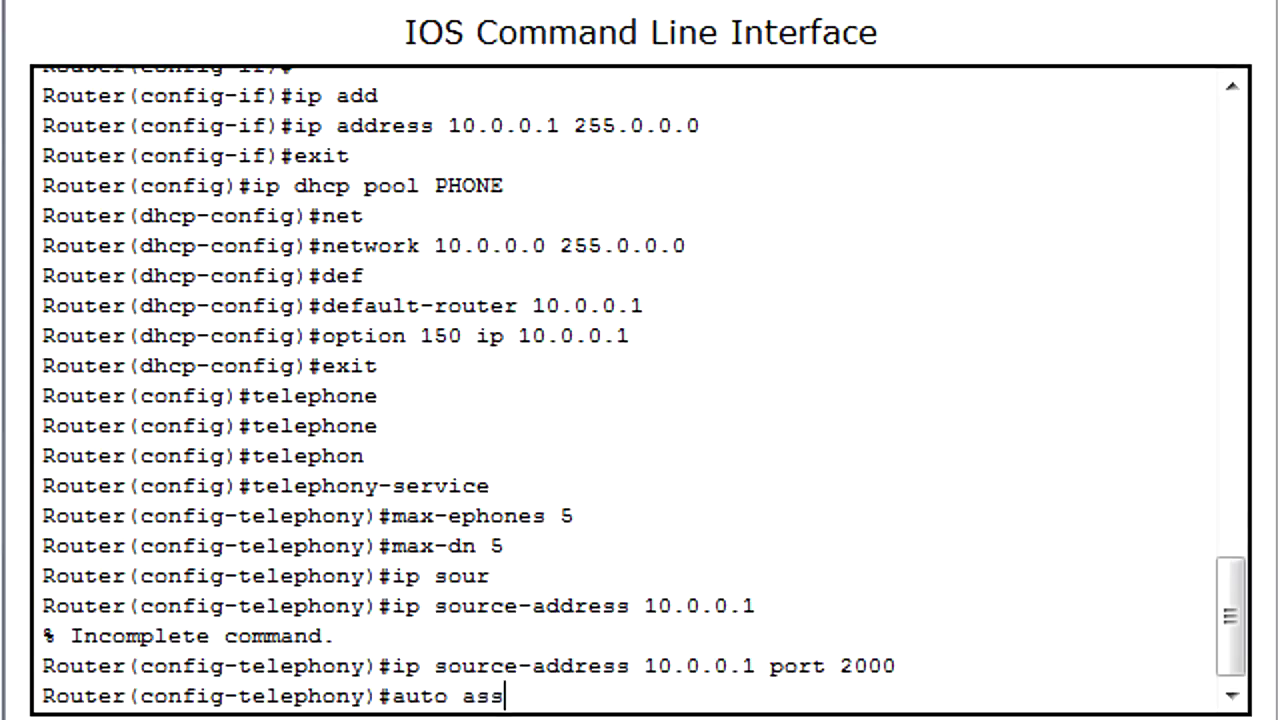
type("ign")
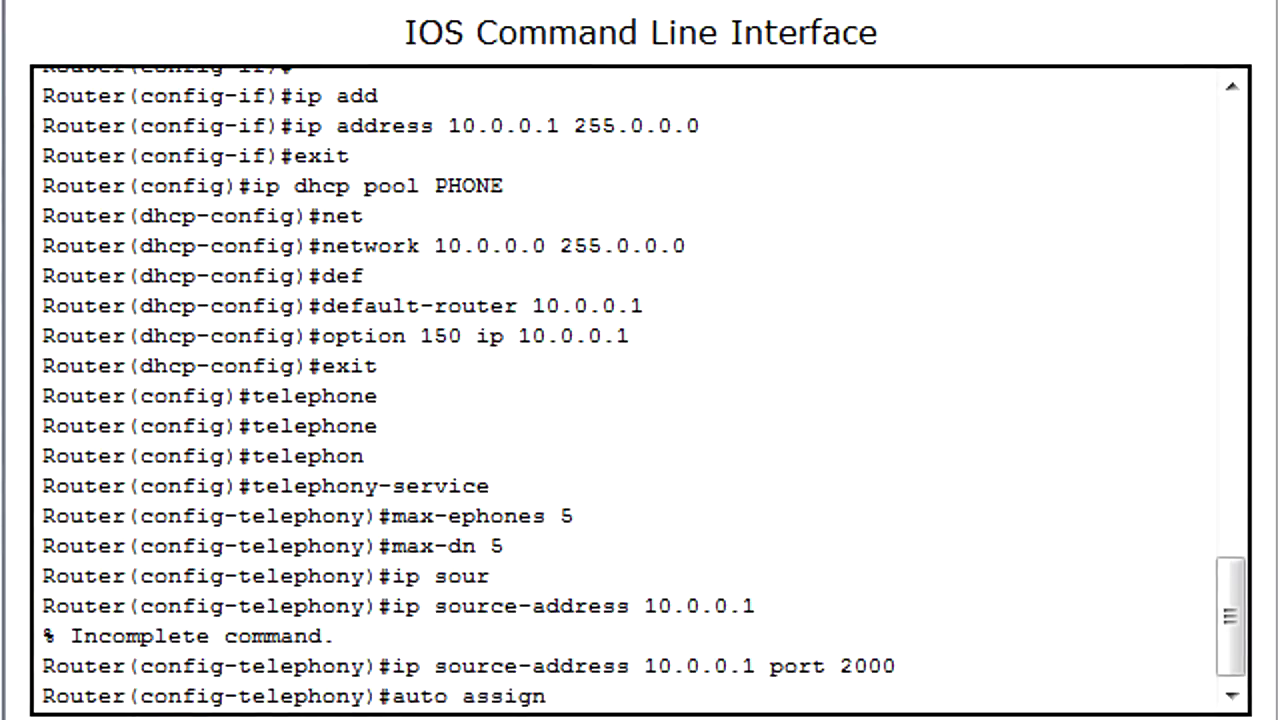
type(" 4 to 6")
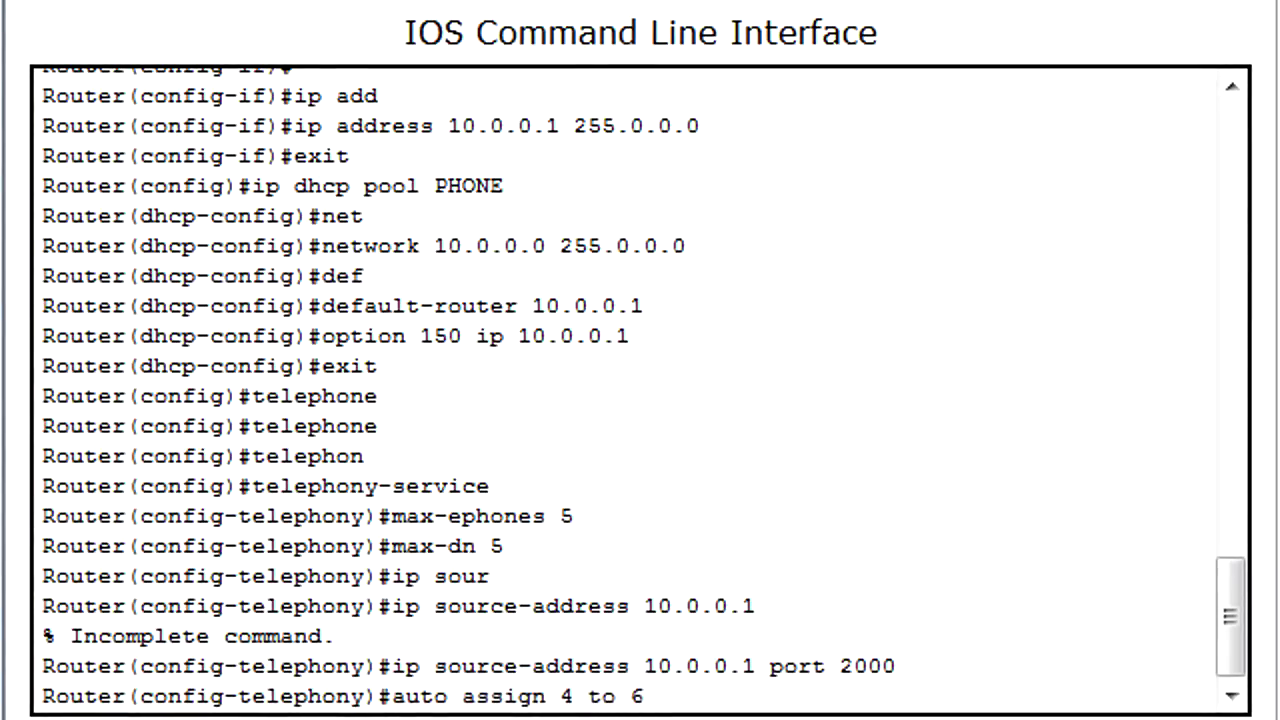
- Apply 'auto assign 4 to 6' and then 'auto assign 1 to 5' under telephony-service
key("Return")
type("auto")
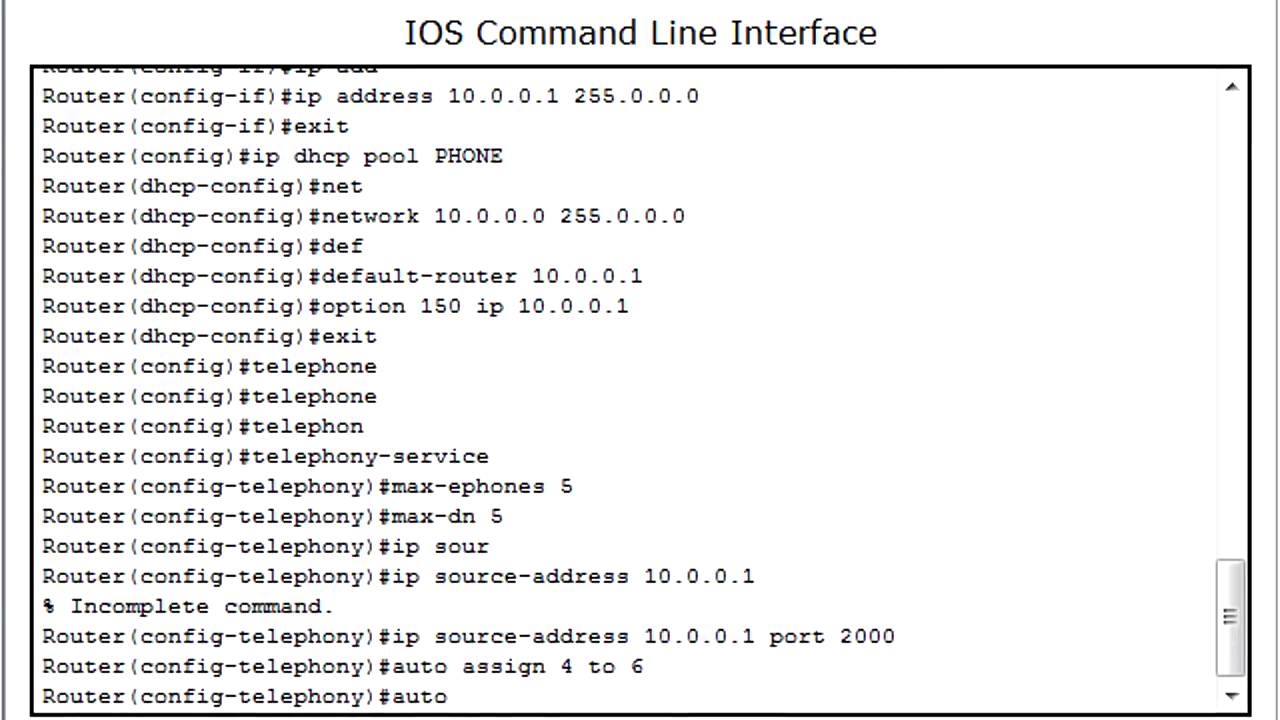
type(" assigb")
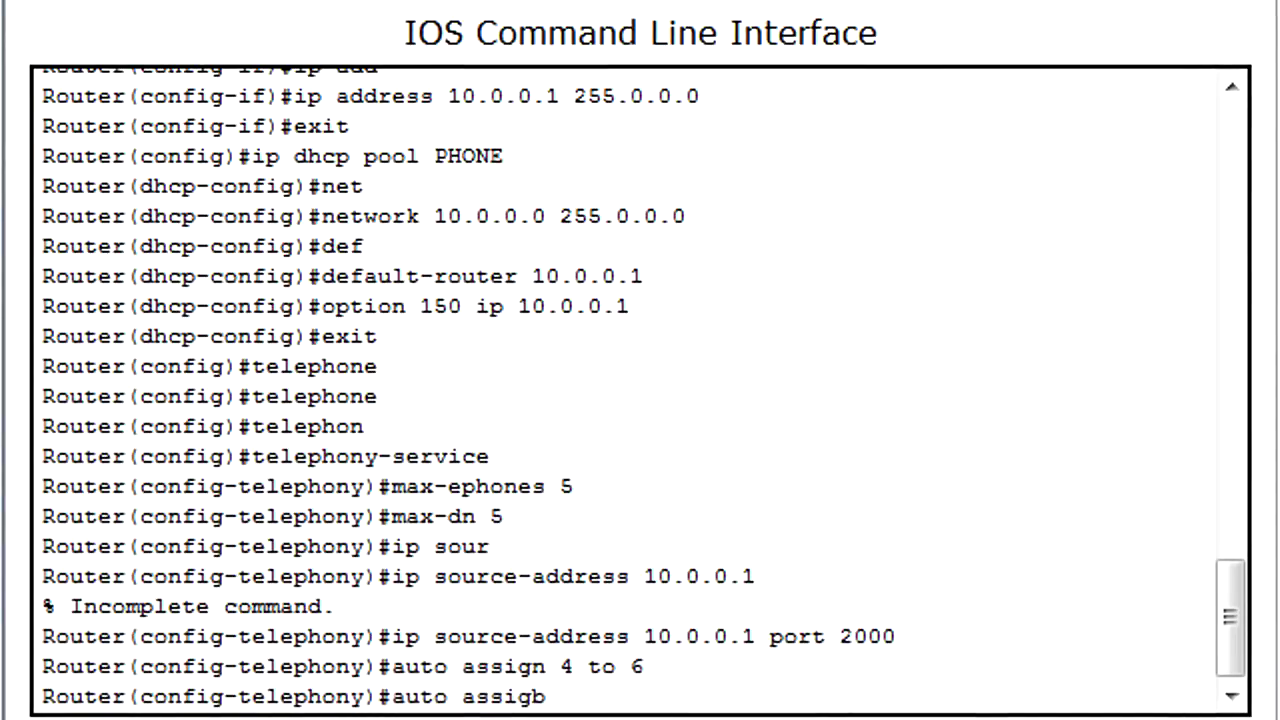
key("BackSpace")
key("BackSpace")
type("gn")
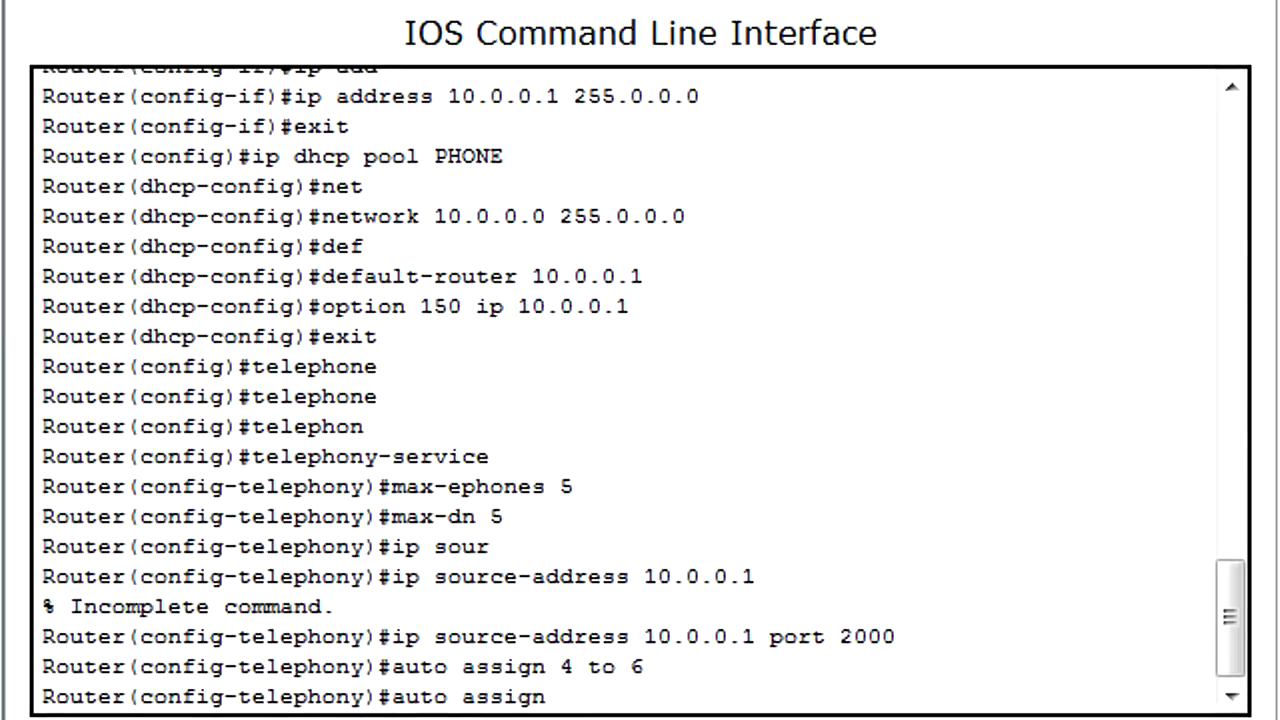
type(" 1 to 6")
key("BackSpace")
type("7")
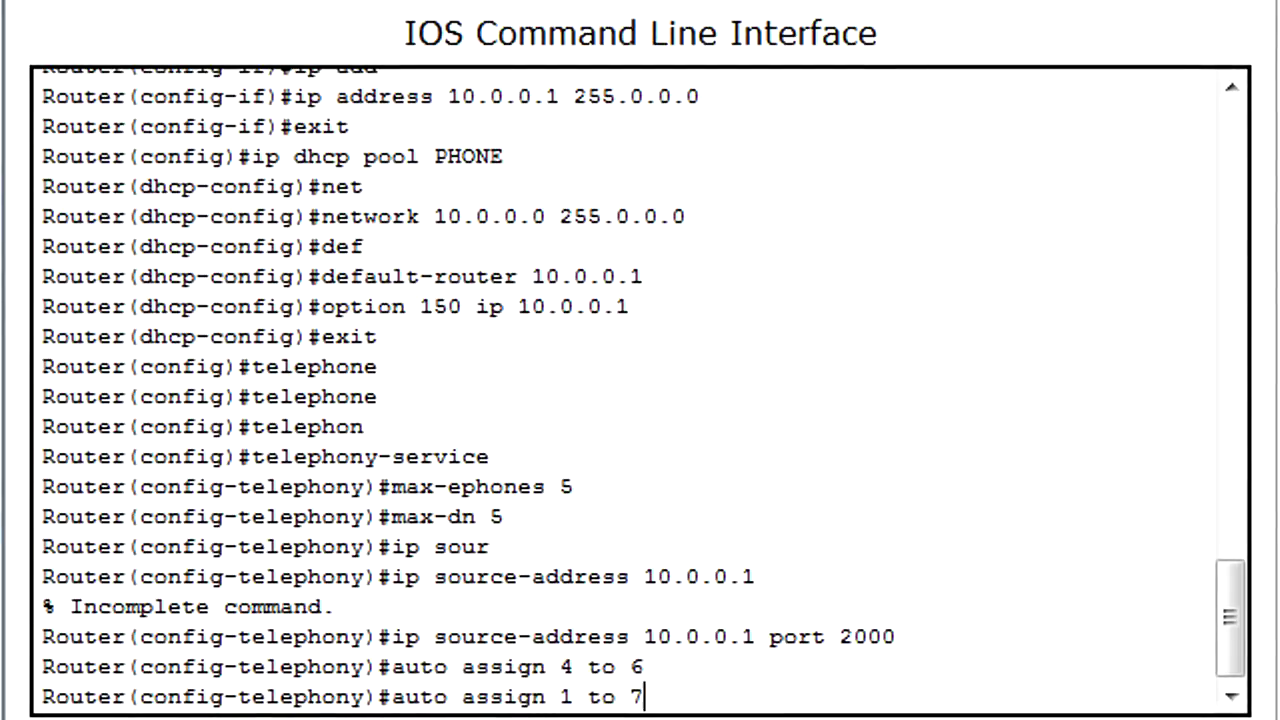
key("BackSpace")
type("5")
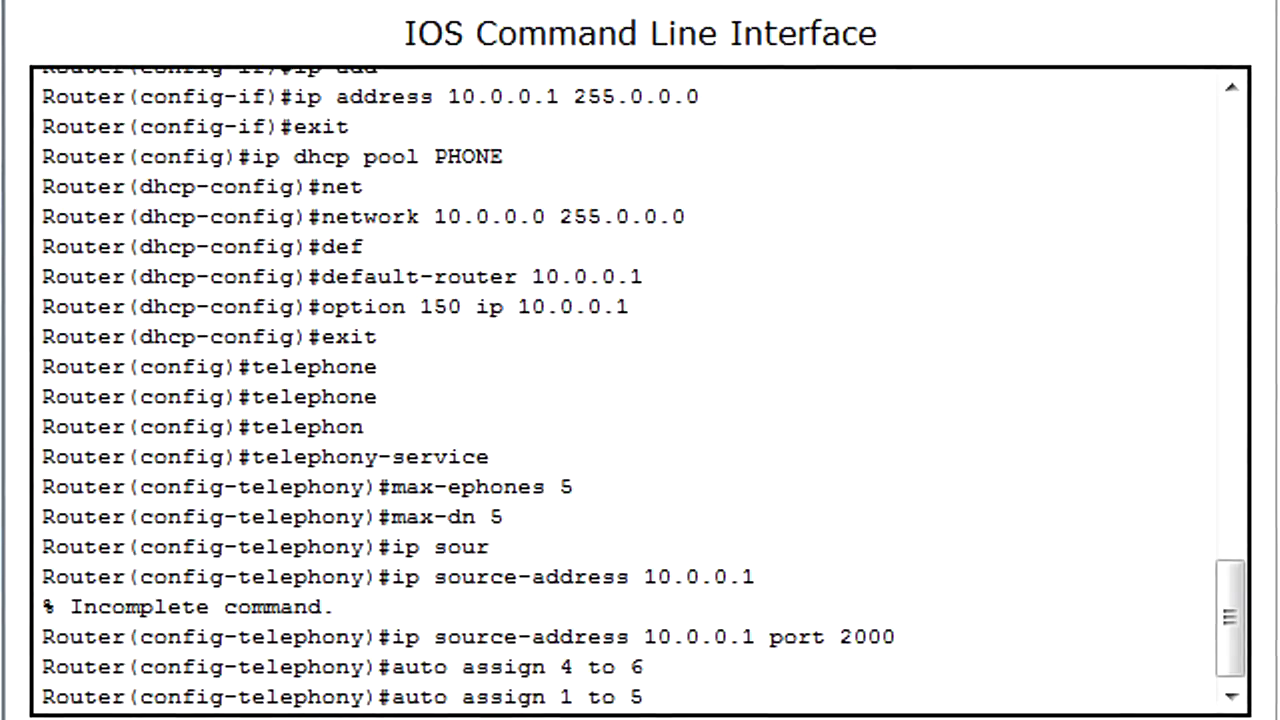
key("Return")
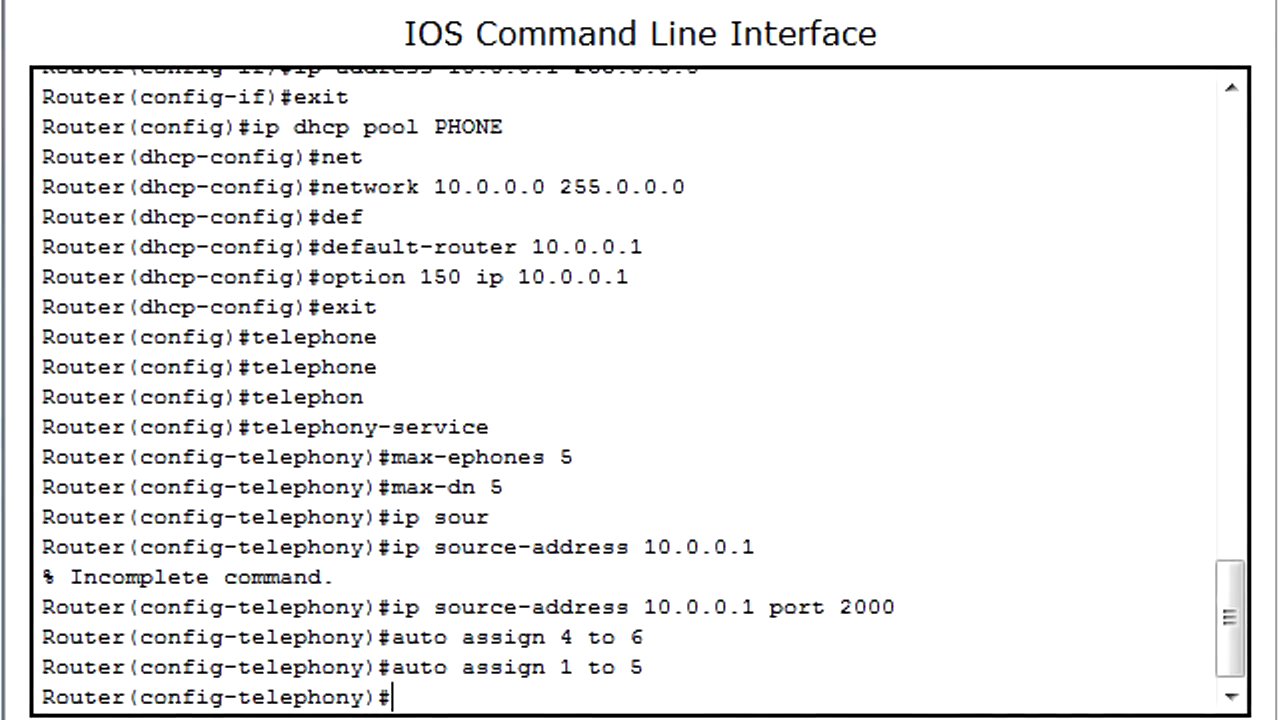
- Exit telephony-service and give ephone-dn 1 the number 0001
type("exit")
key("Return")
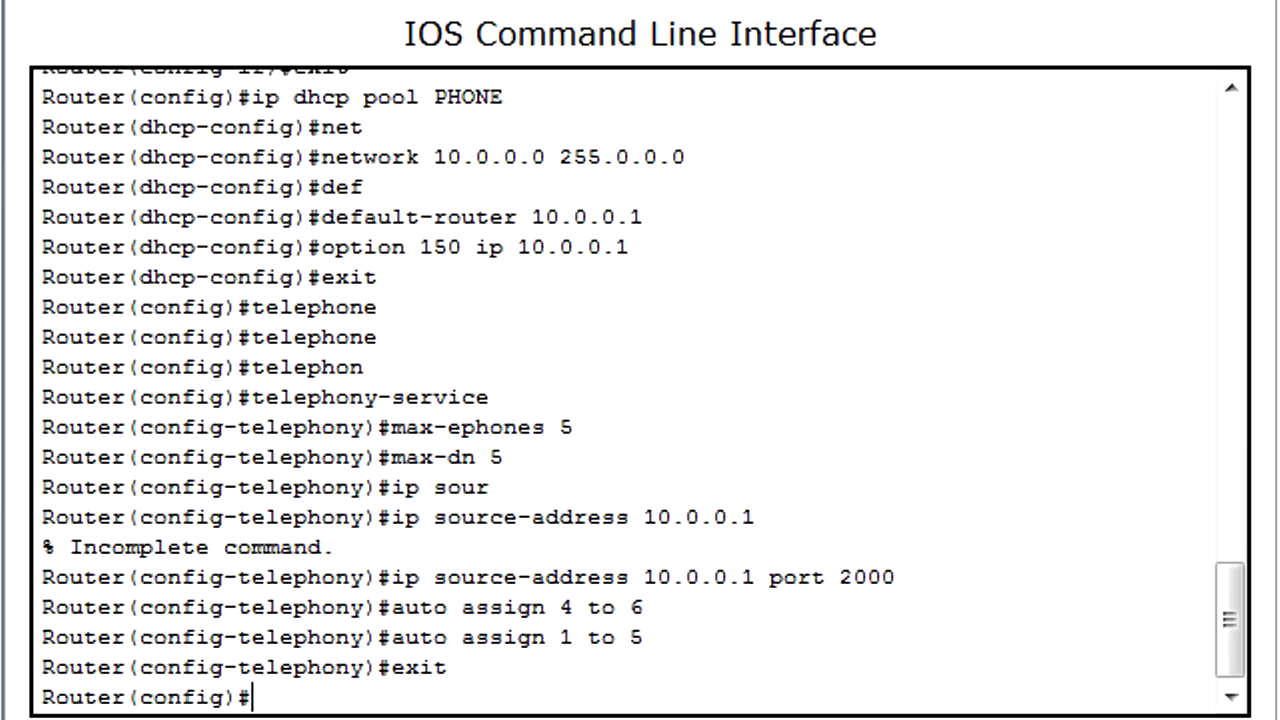
type("ep")
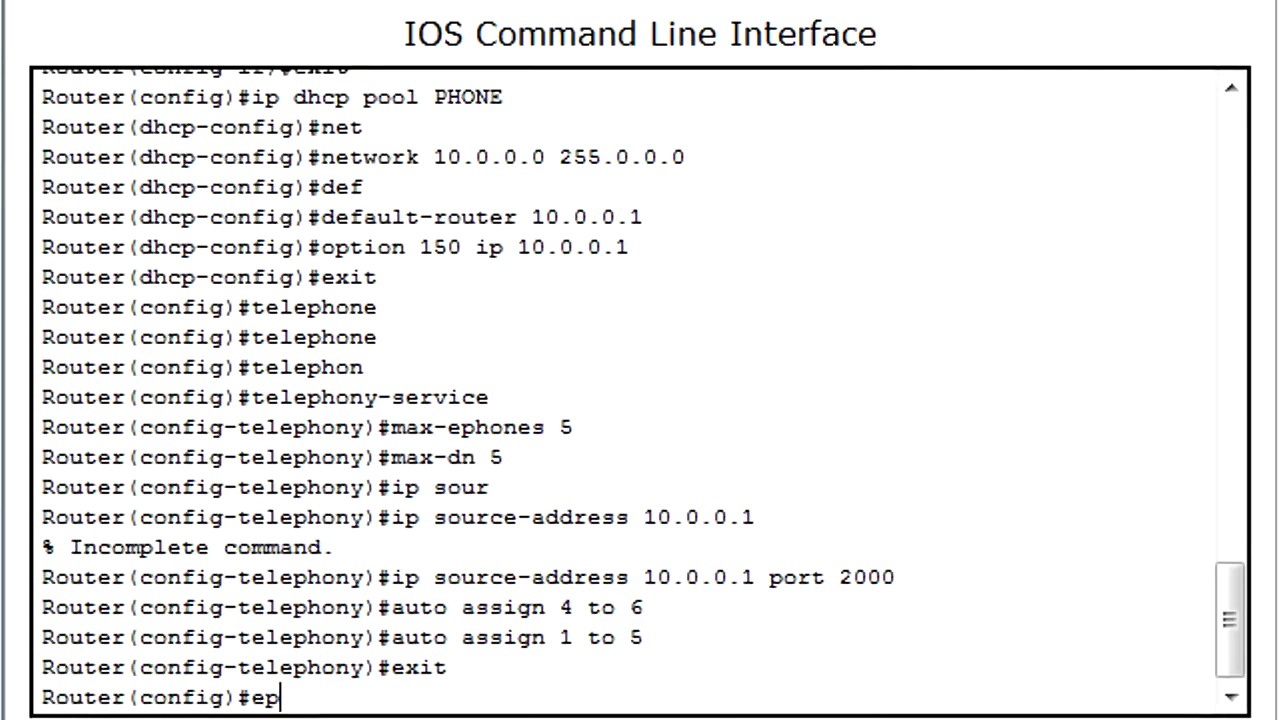
type("hone-dn 1")
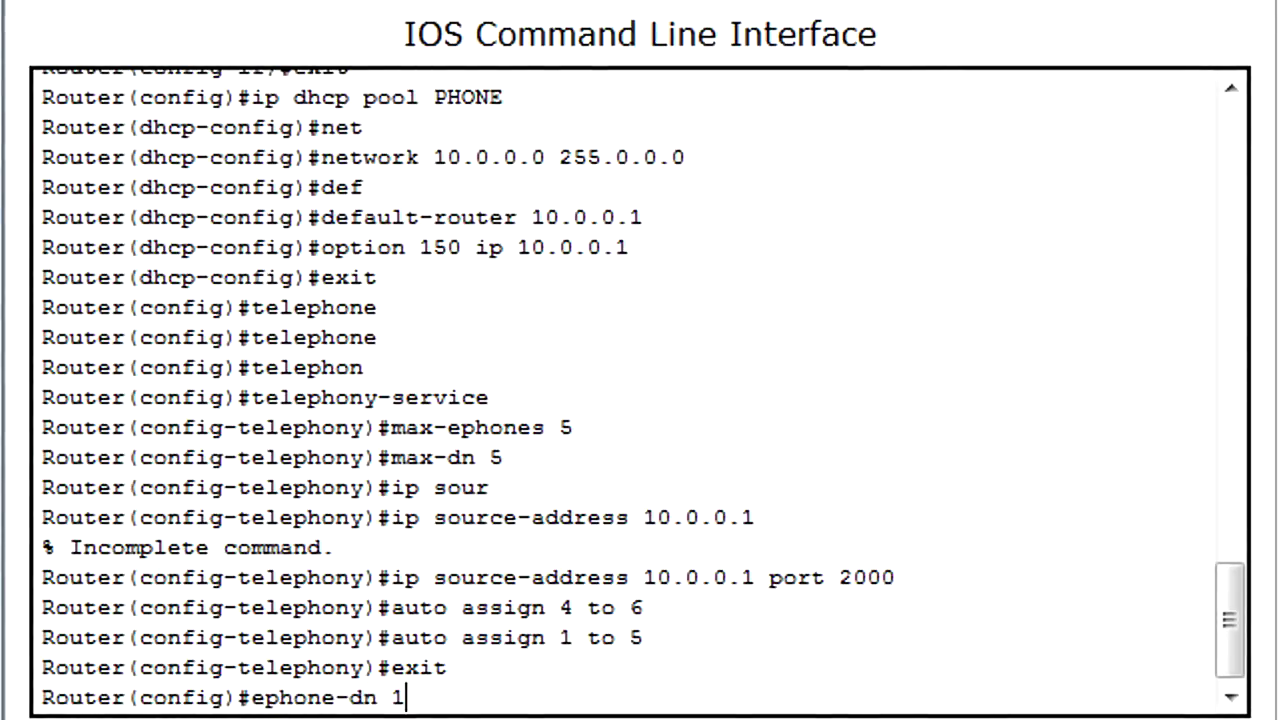
key("Return")
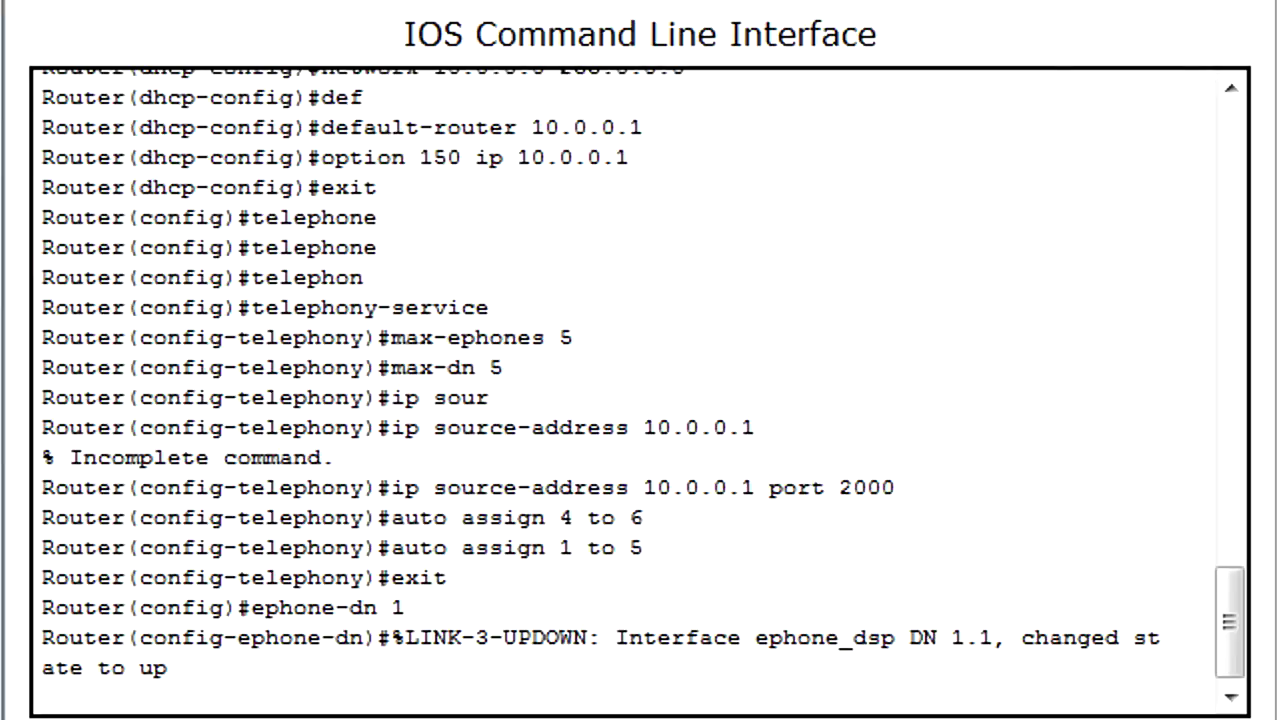
key("Return")
type("nfig-ephone-dn)#nume")
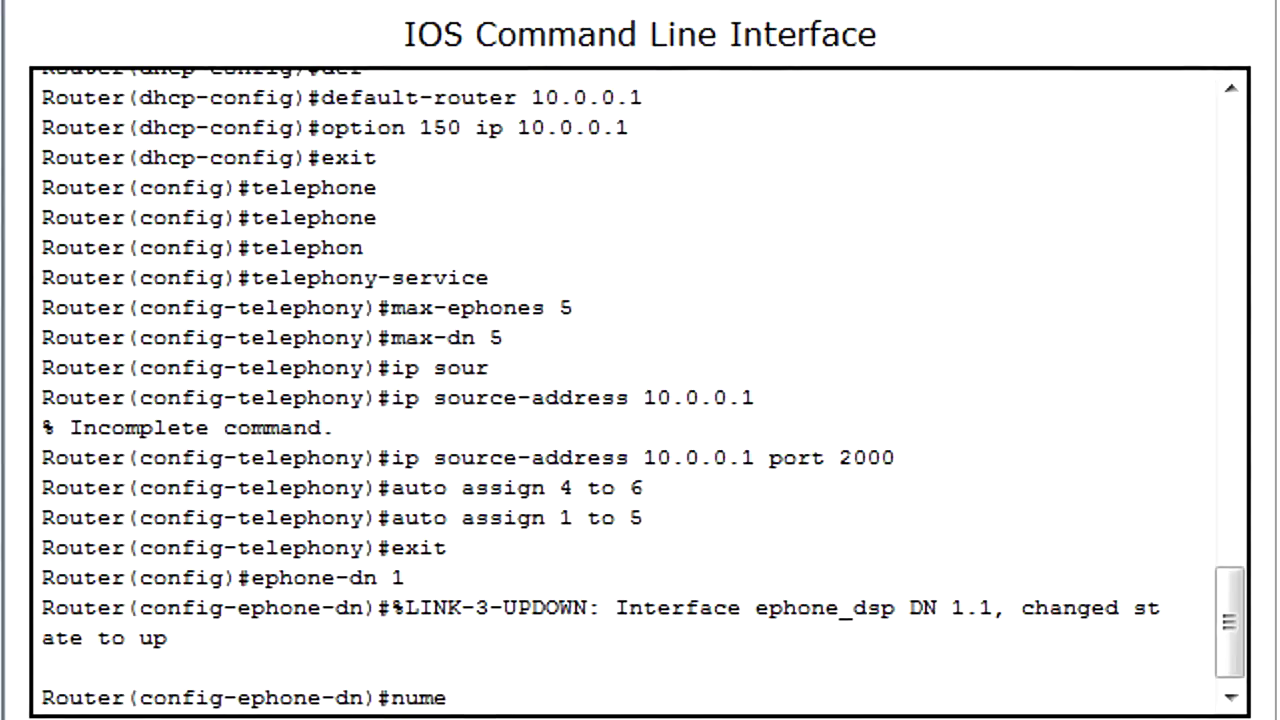
key("BackSpace")
key("BackSpace")
key("BackSpace")
key("BackSpace")
type("num")
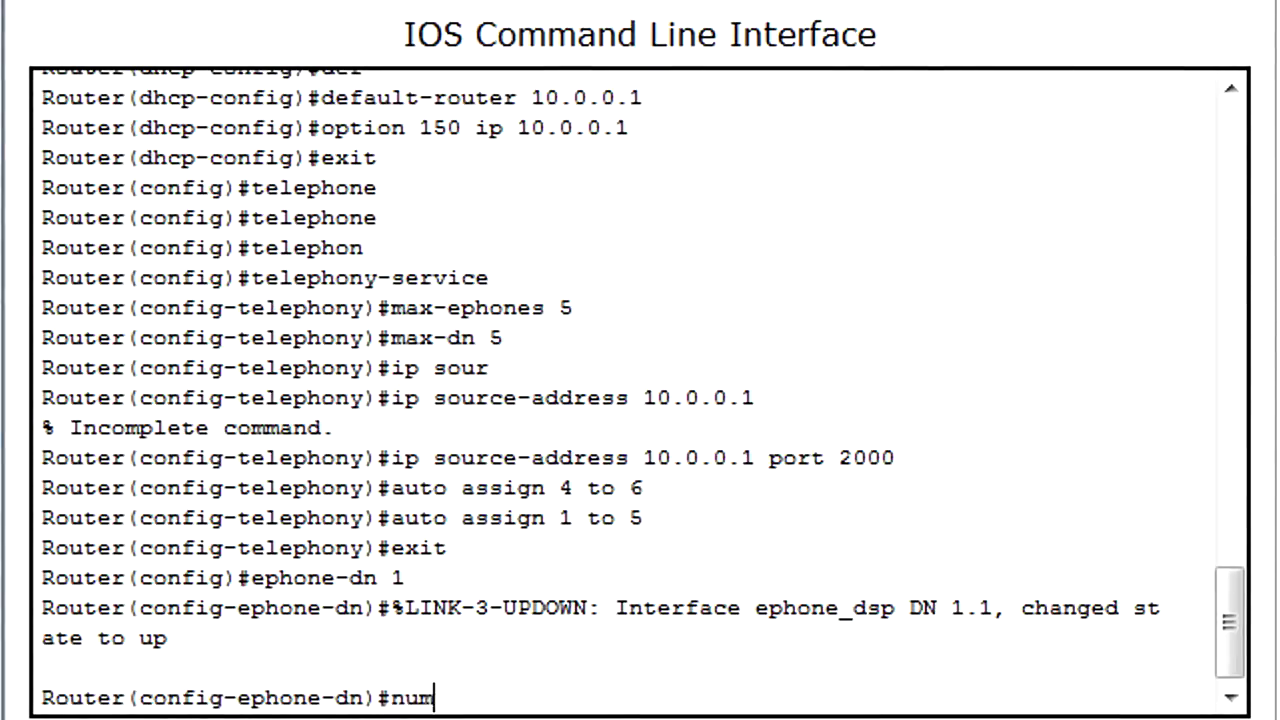
type("ber 0")
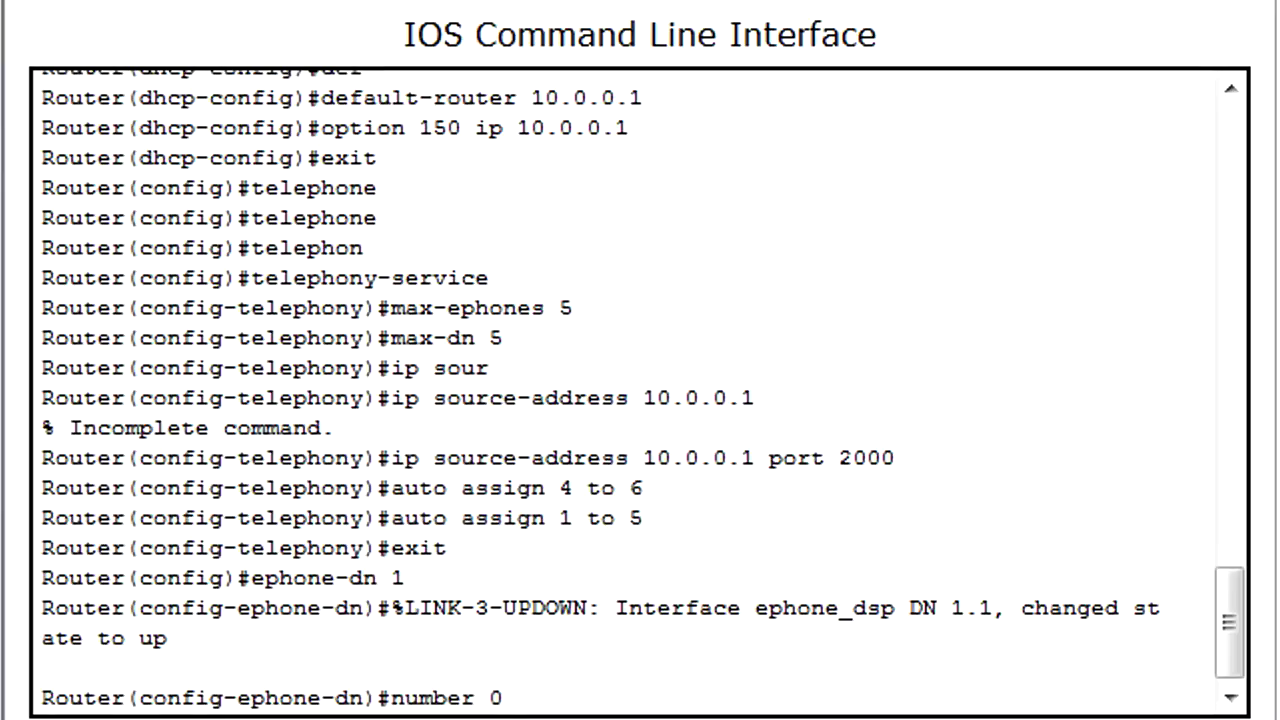
type("001")
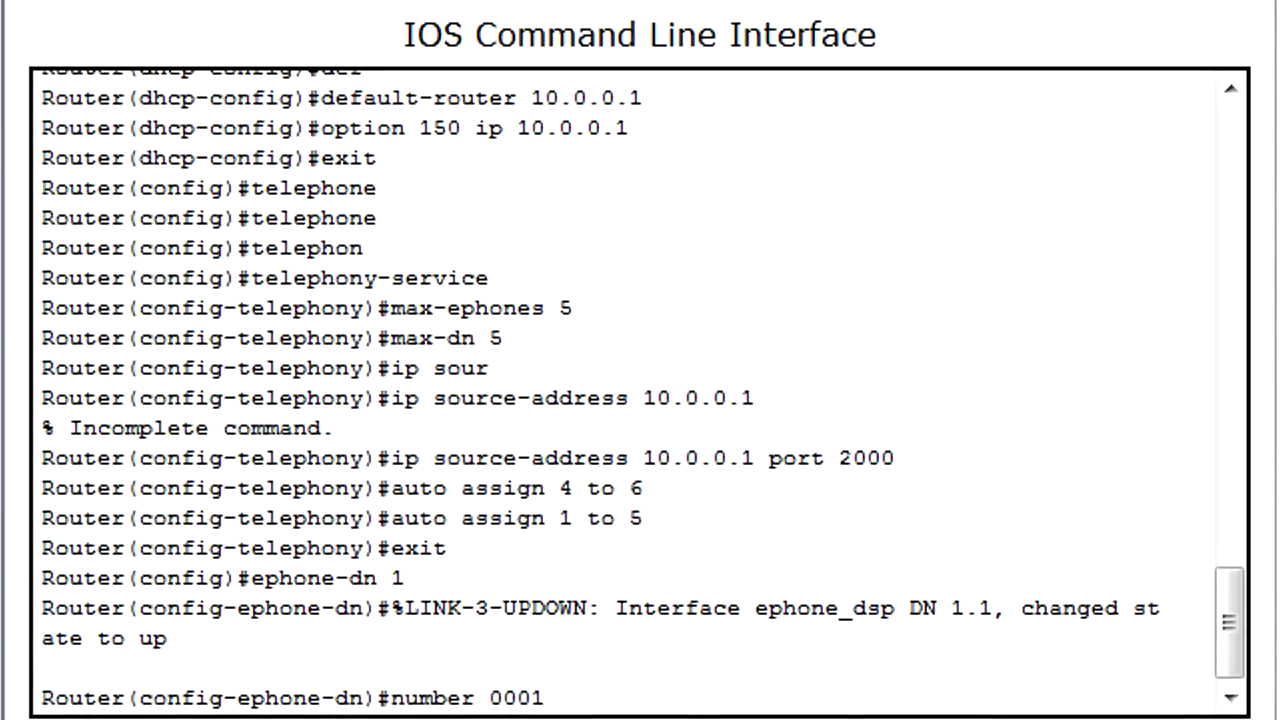
key("Return")
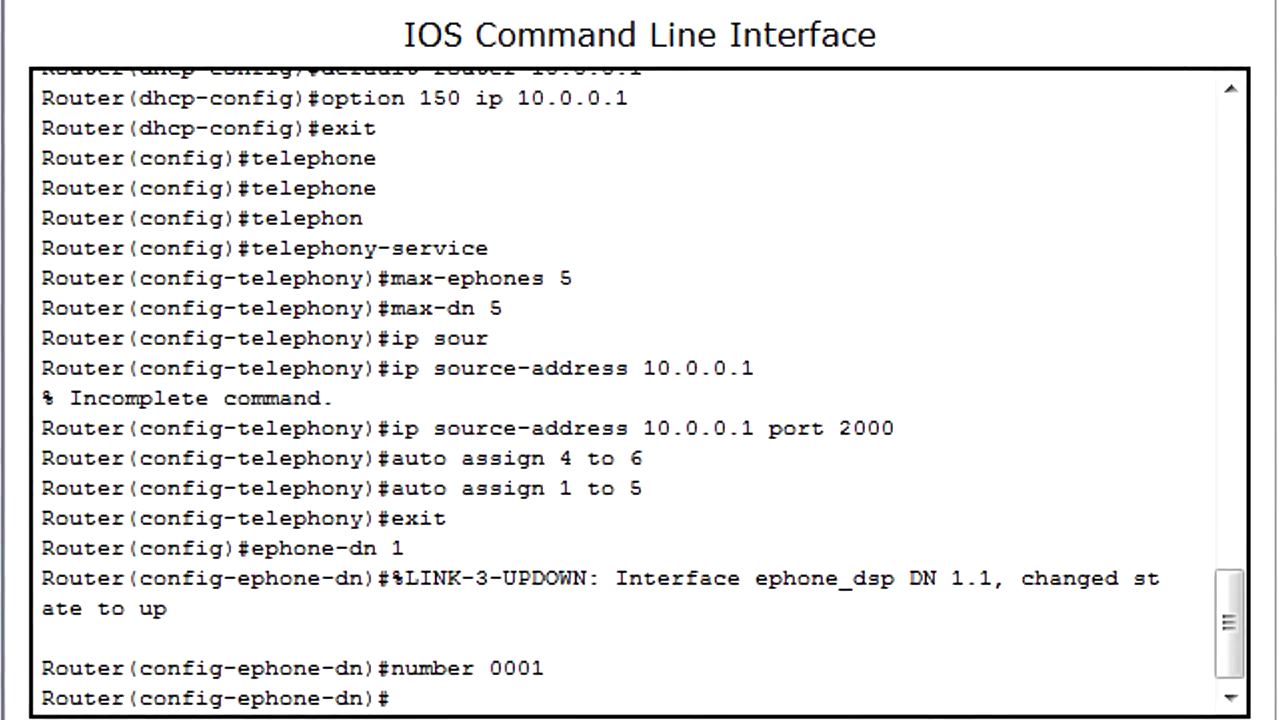
- Create ephone-dn 2 with number 0002
type("ephone")
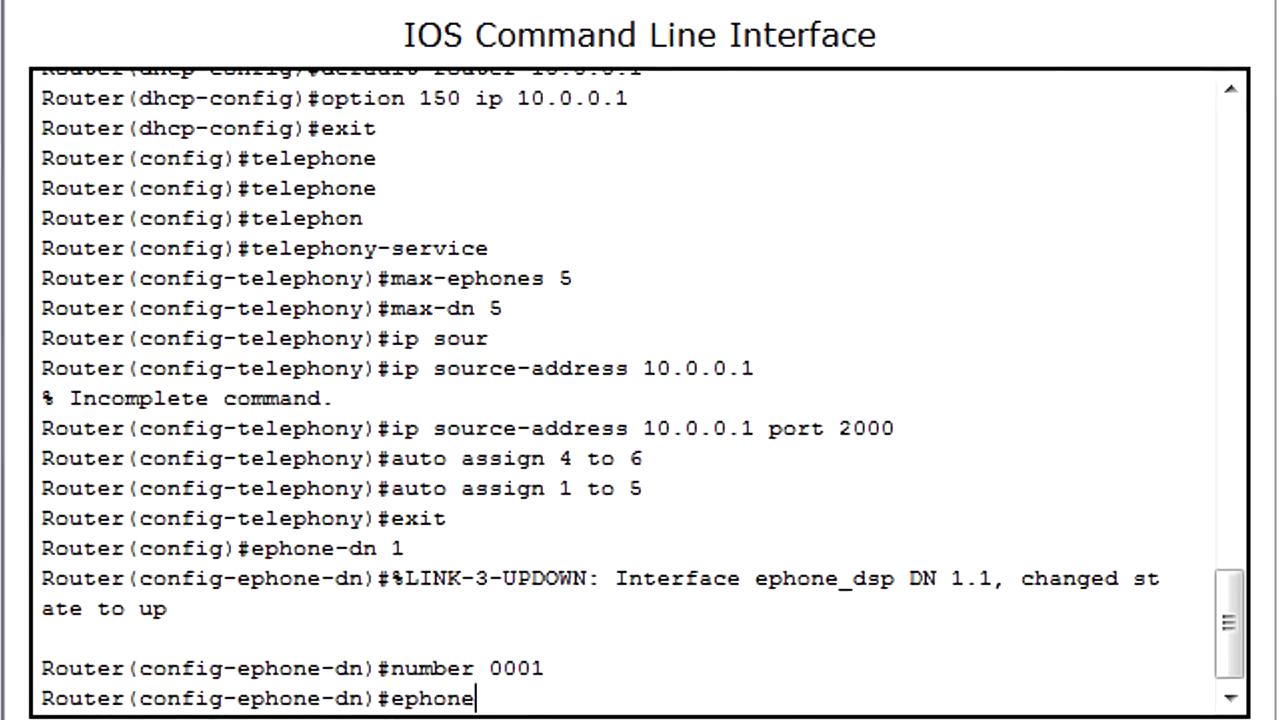
type("-")
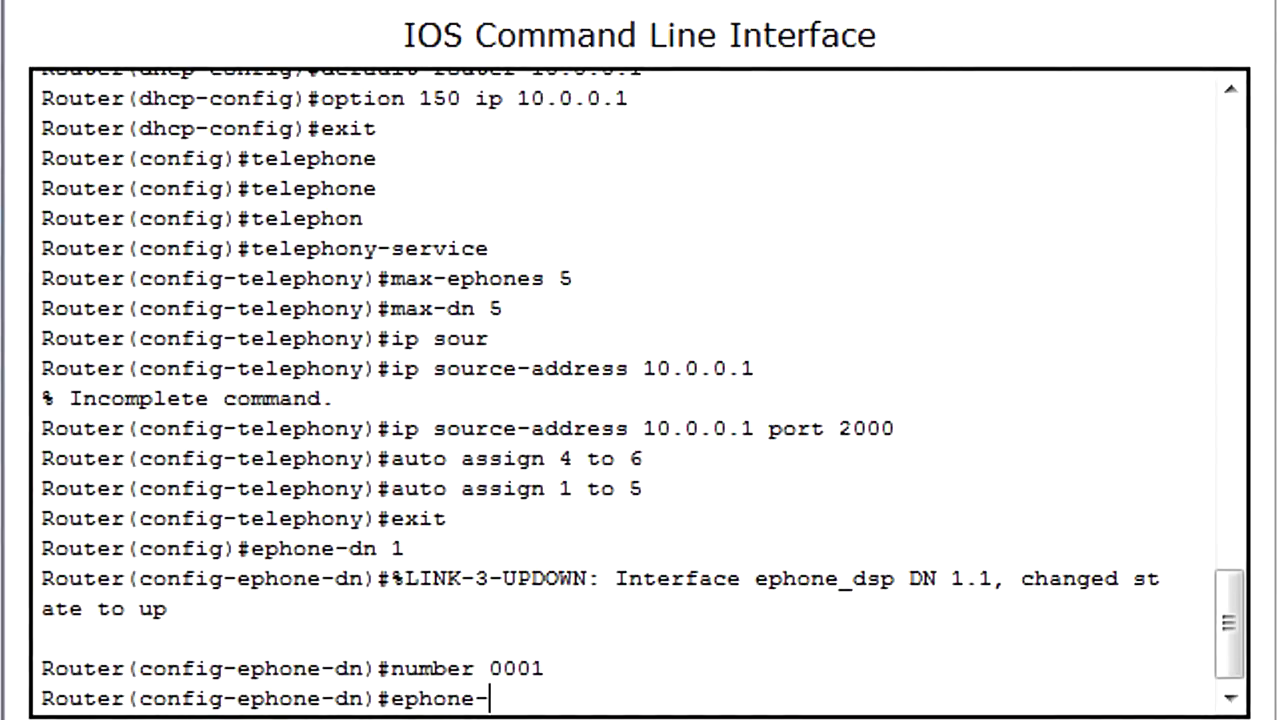
type("dn)#ephone-dn")
key("BackSpace")
key("BackSpace")
type("n")
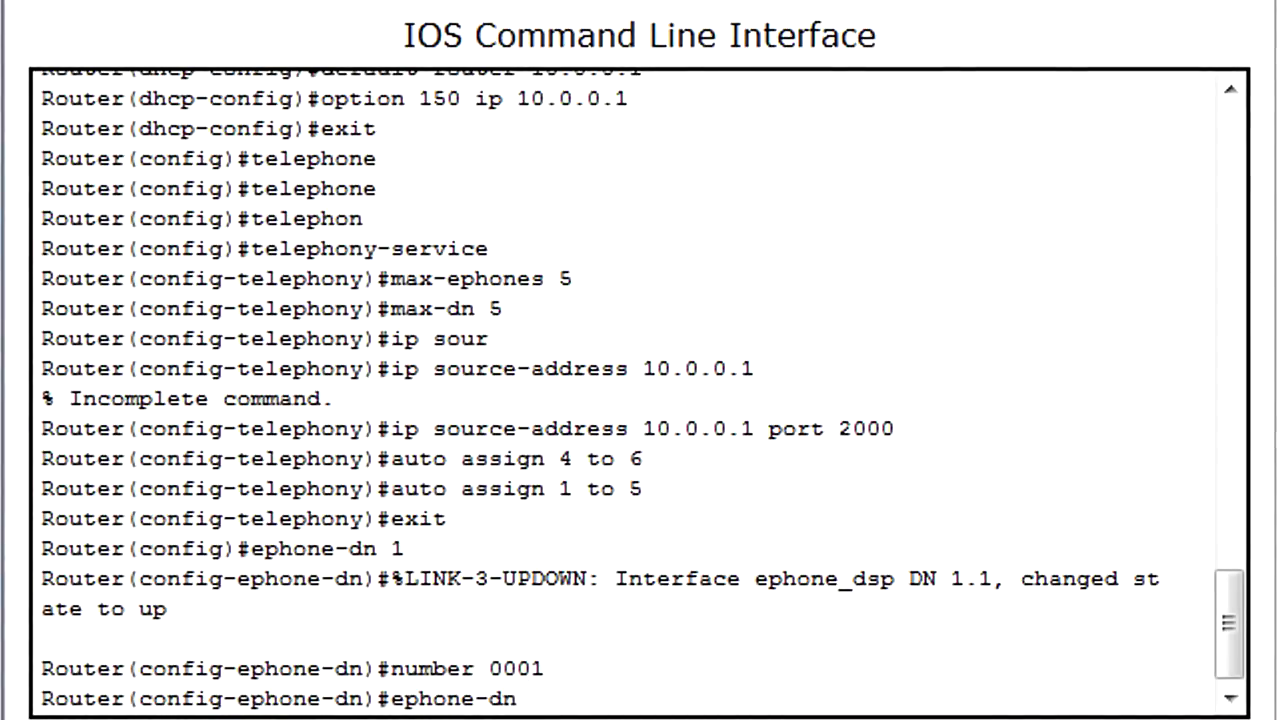
type(" 2")
key("Return")
type("nfig-ephone-dn)#n")
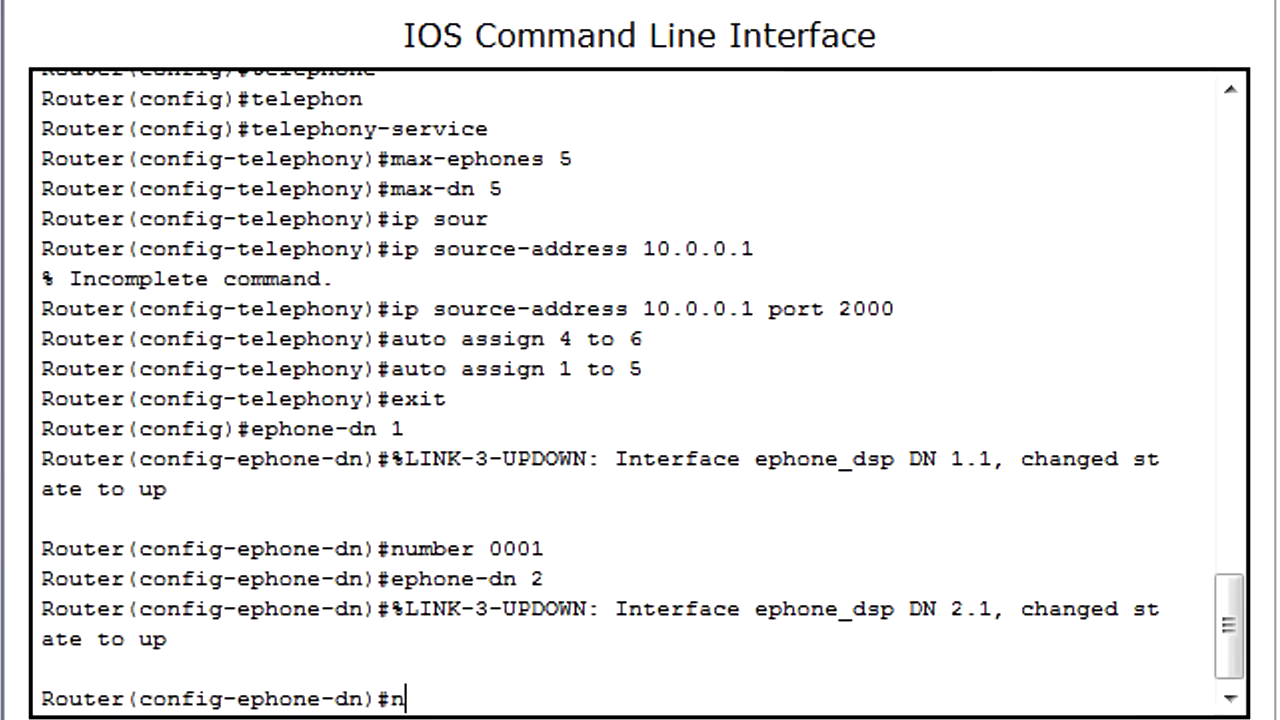
type("umber ")
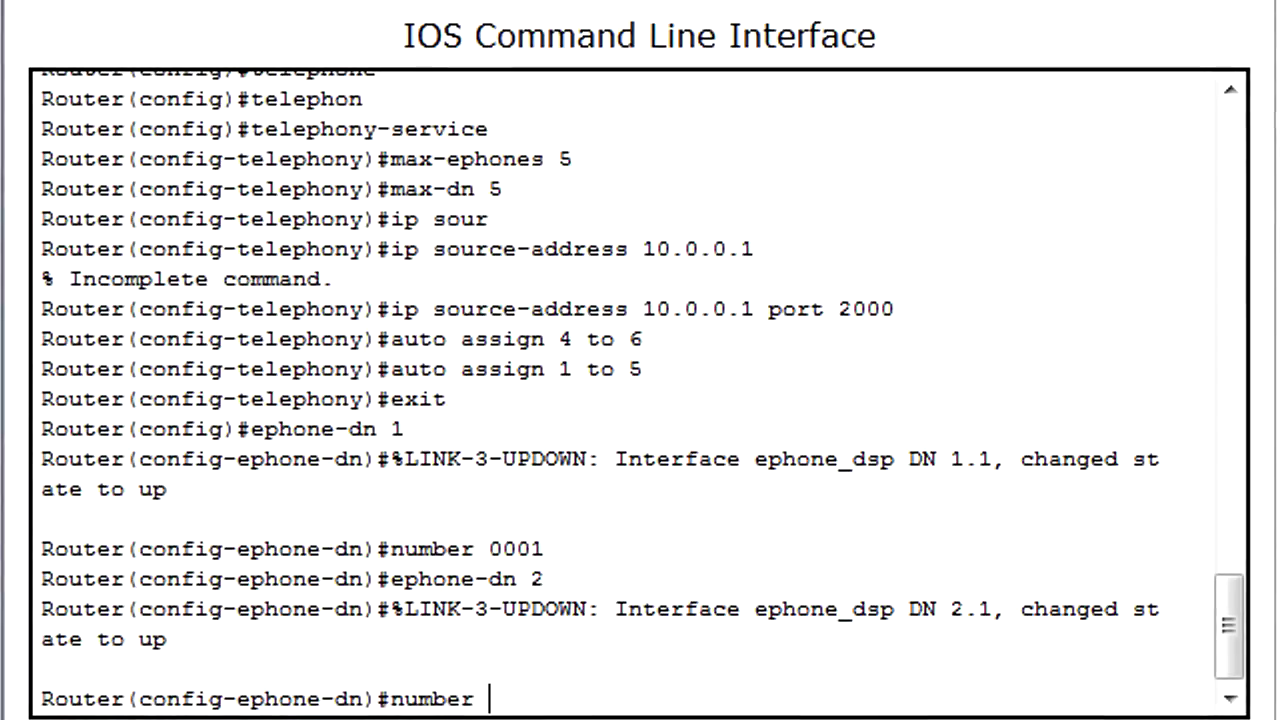
type("0002")
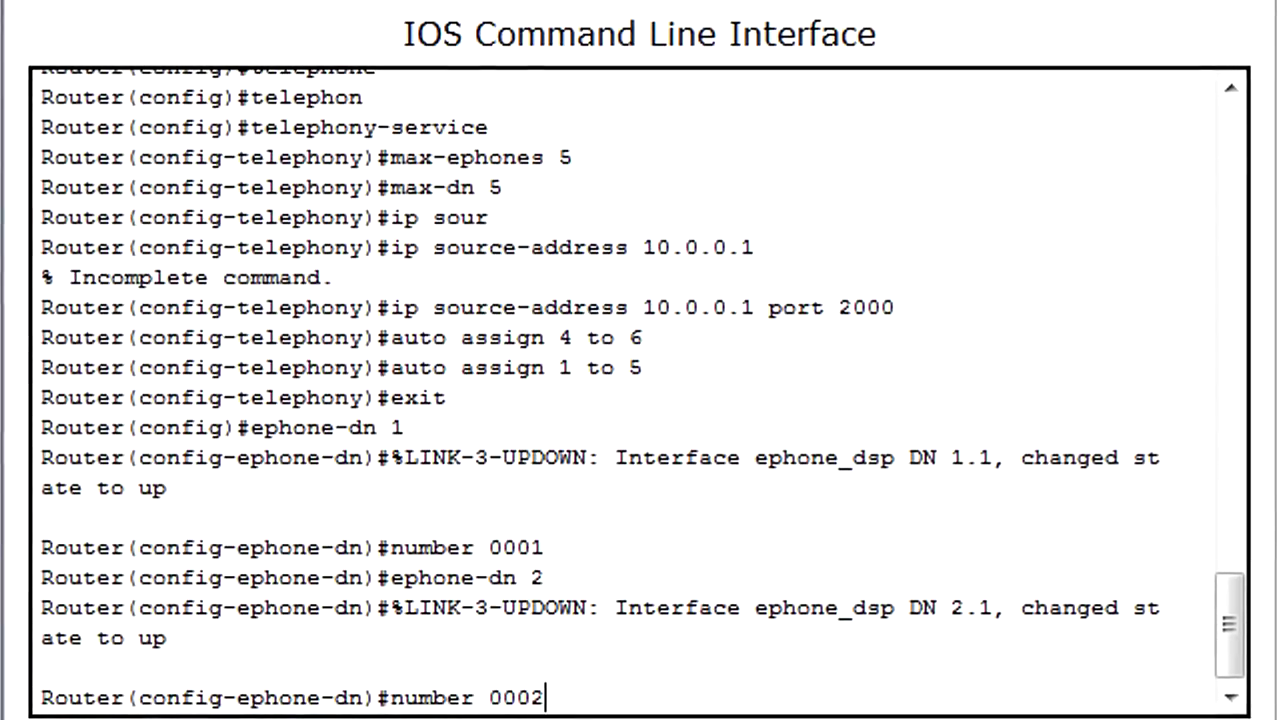
key("Return")
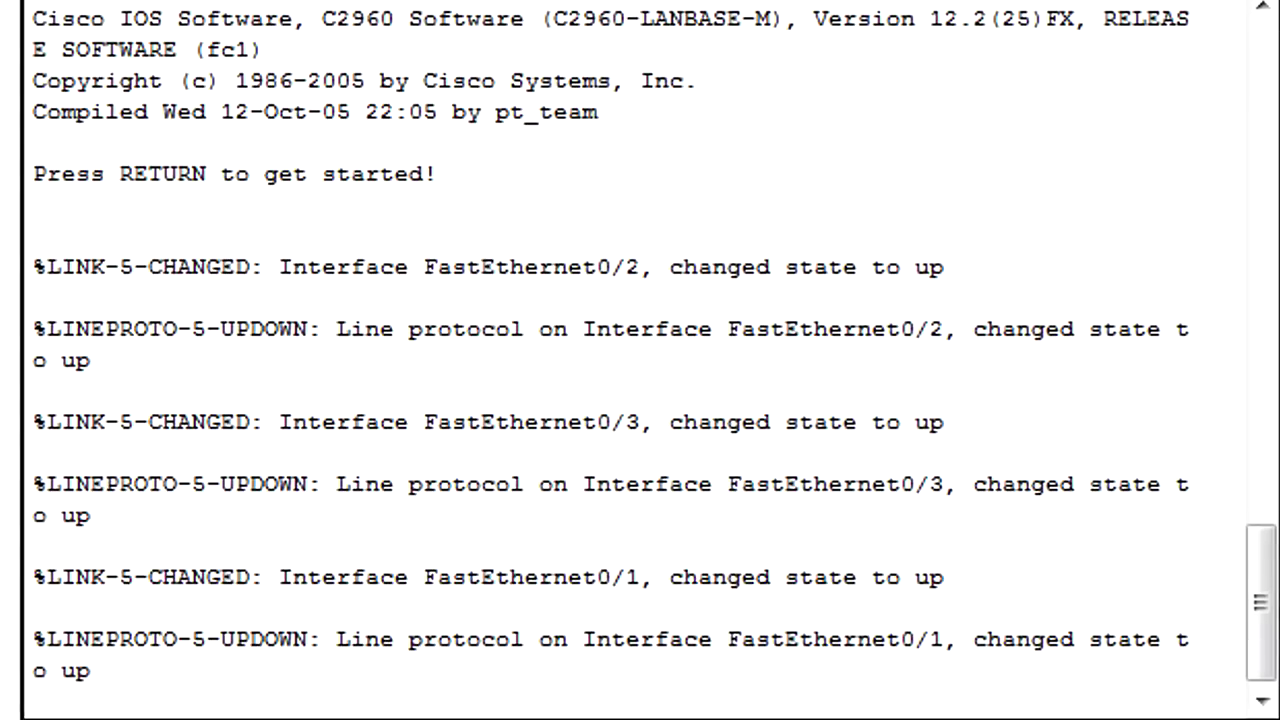
- On Switch0's console, run enable and conf t to reach global configuration
key("Return")
type("en")
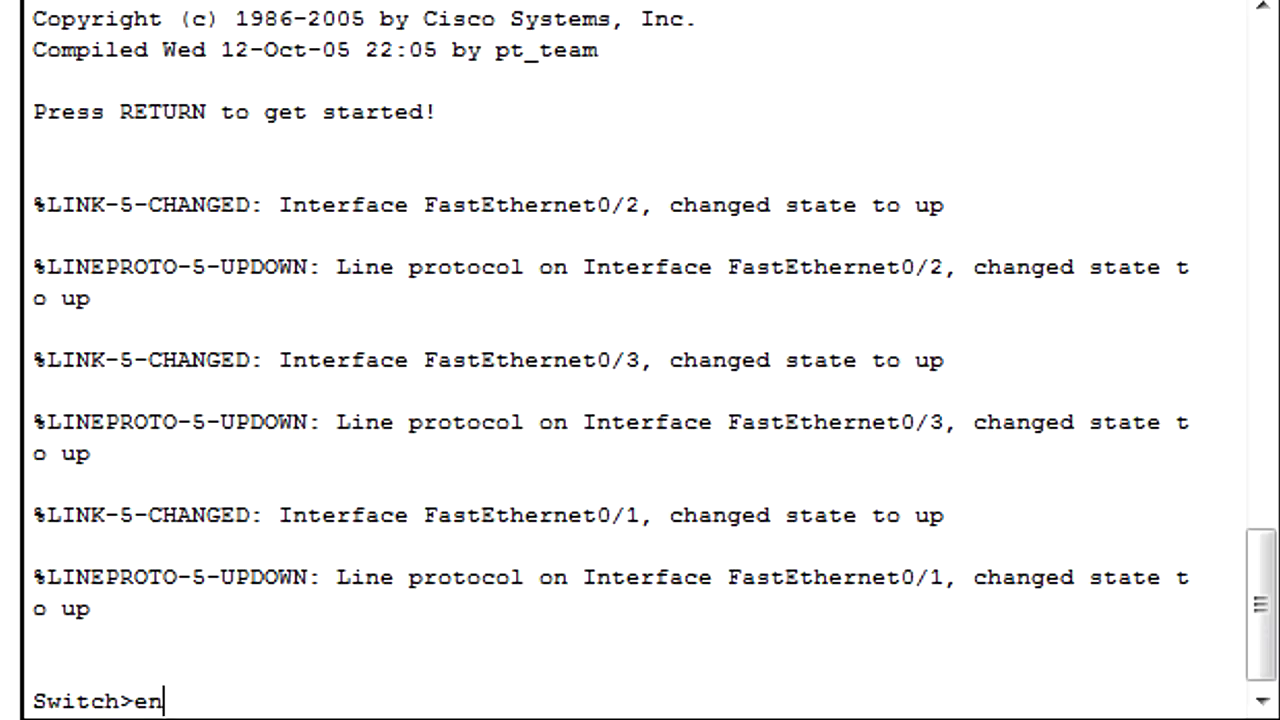
type("able")
key("Return")
type("conf t")
key("Return")
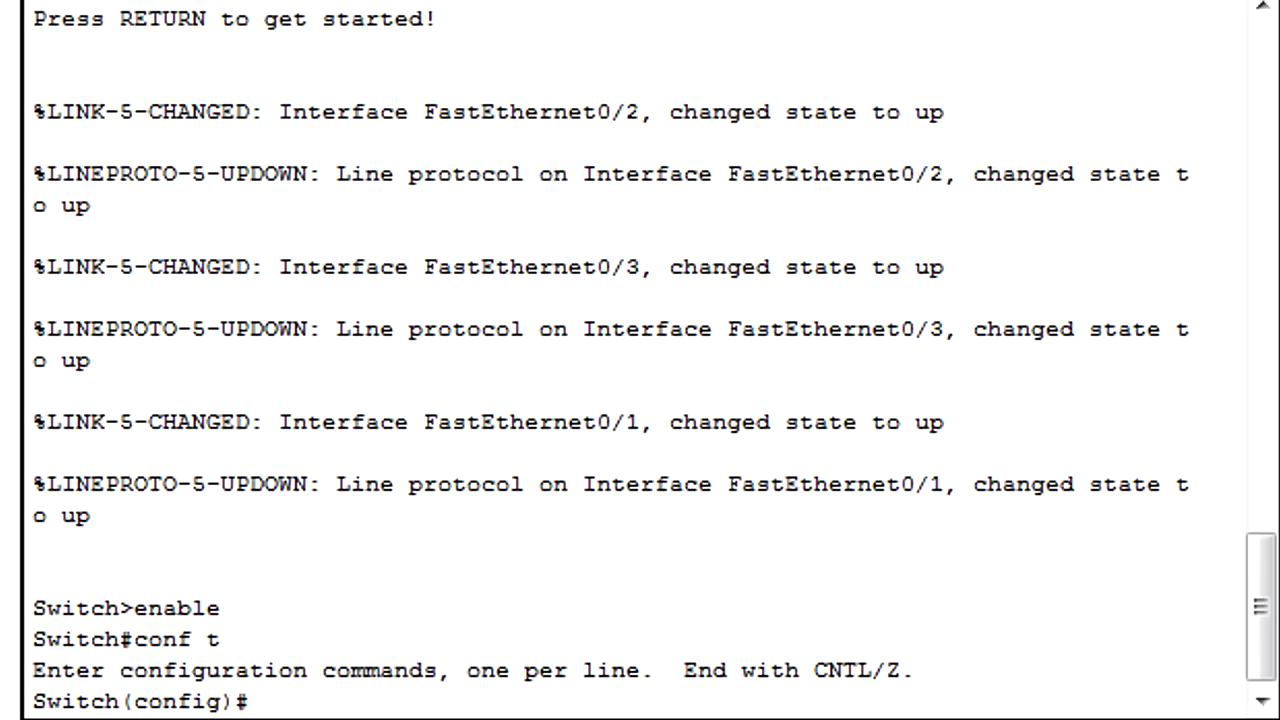
key("Return")
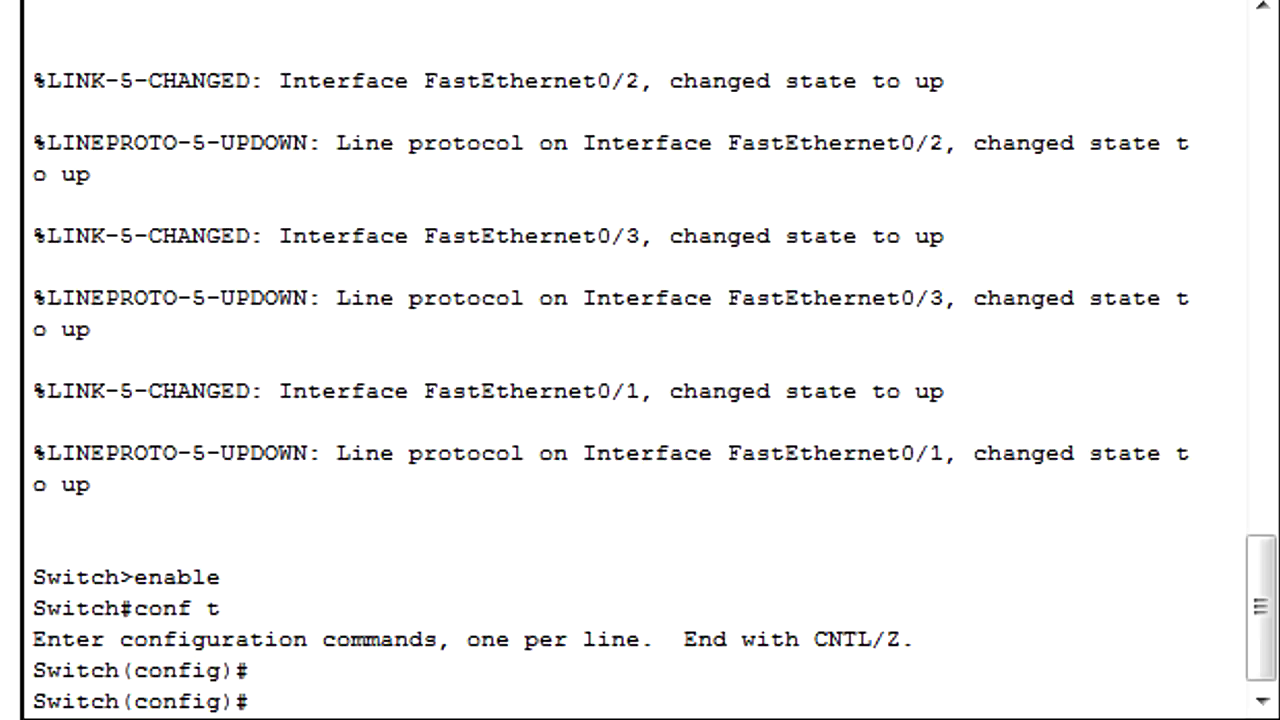
- Select interface range f0/1 - 24 for configuration
type("int range ")
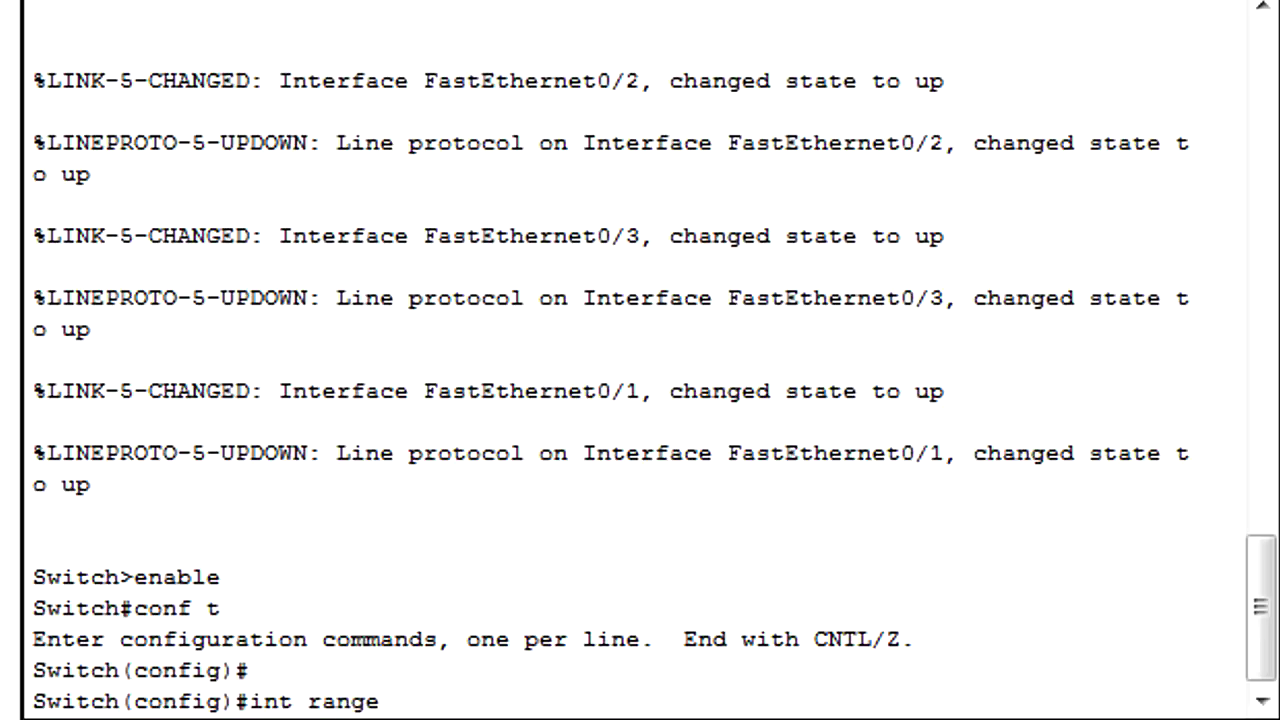
type("f0/1 - 24")
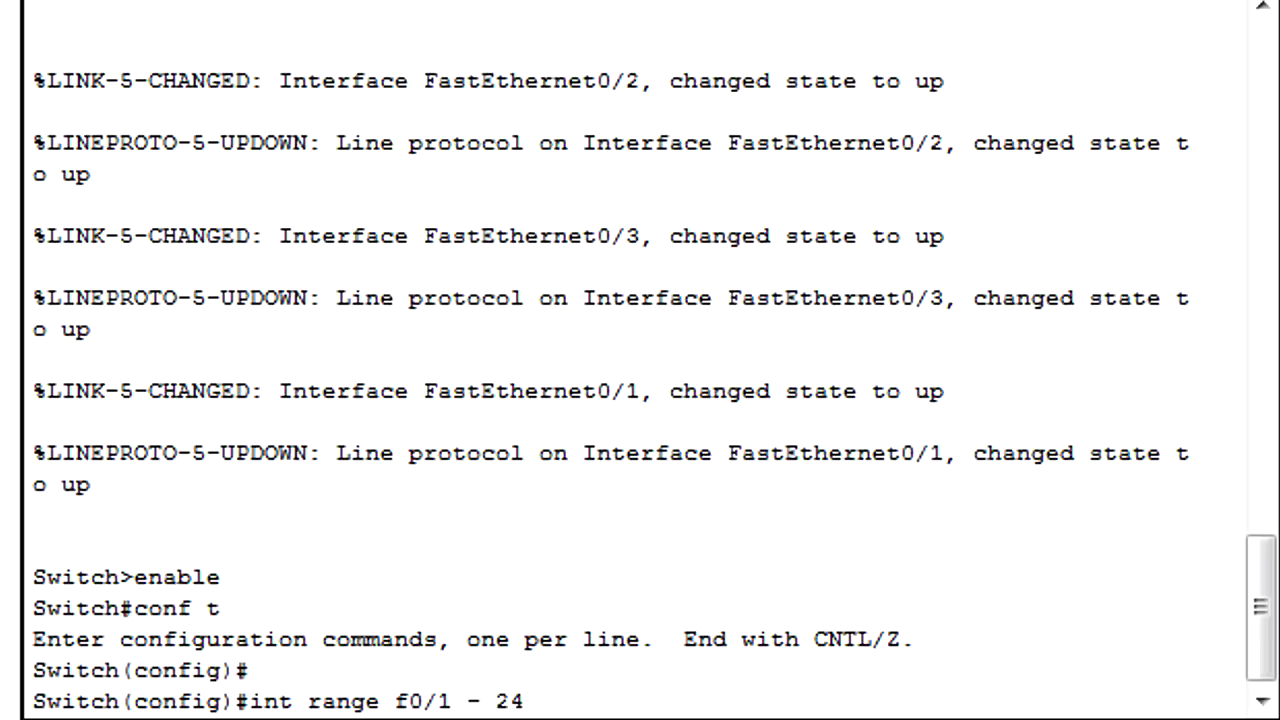
key("Return")
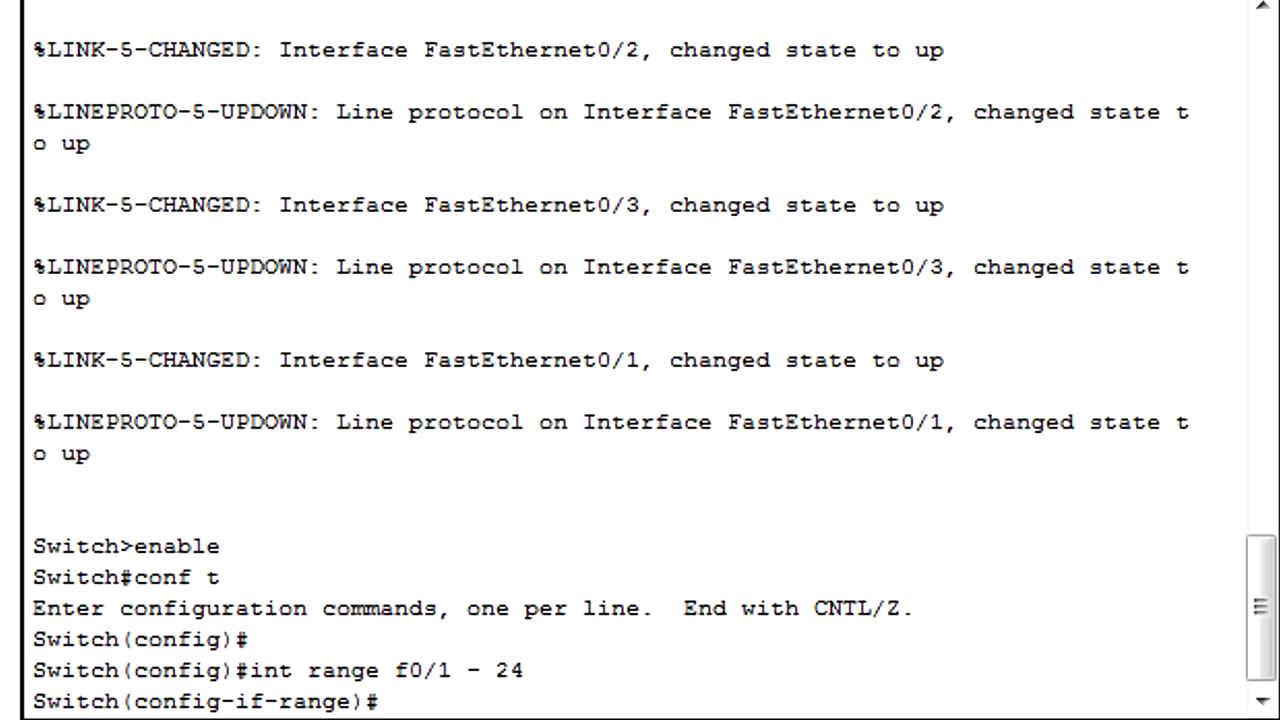
- Apply switchport mode access and switchport voice vlan 1 to the f0/1–24 port range
type("switch")
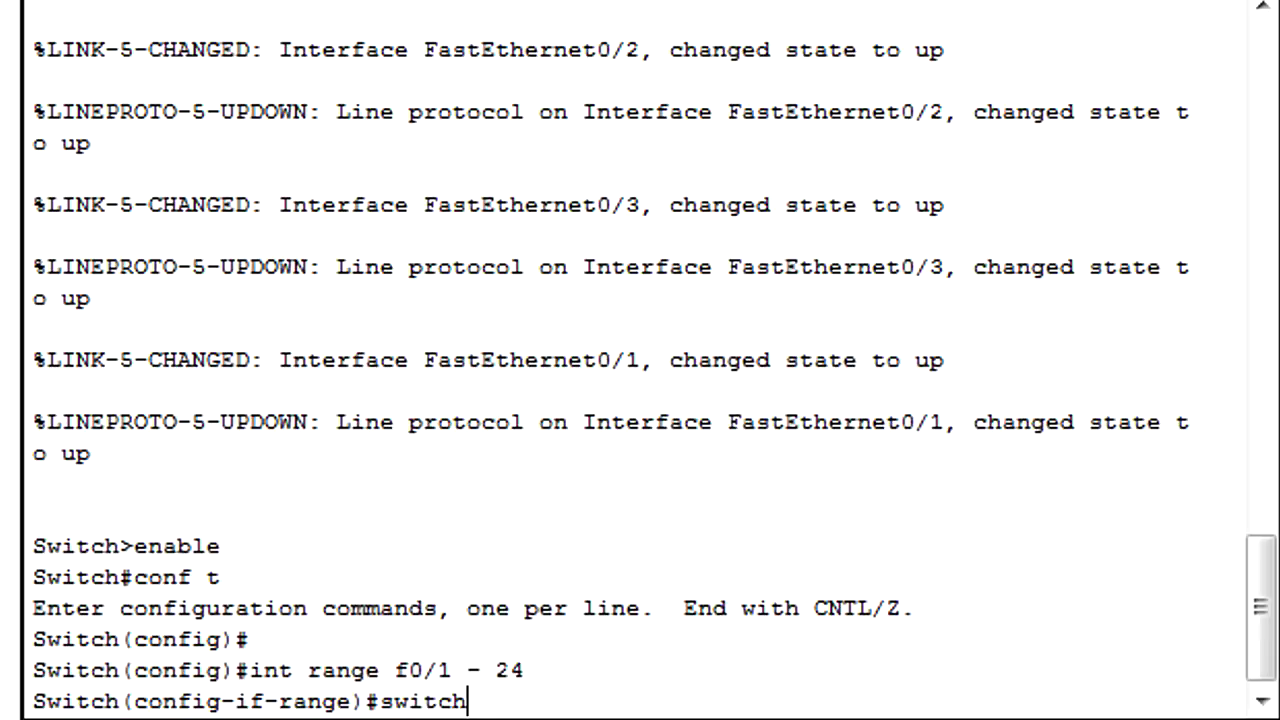
type("port mode acc")
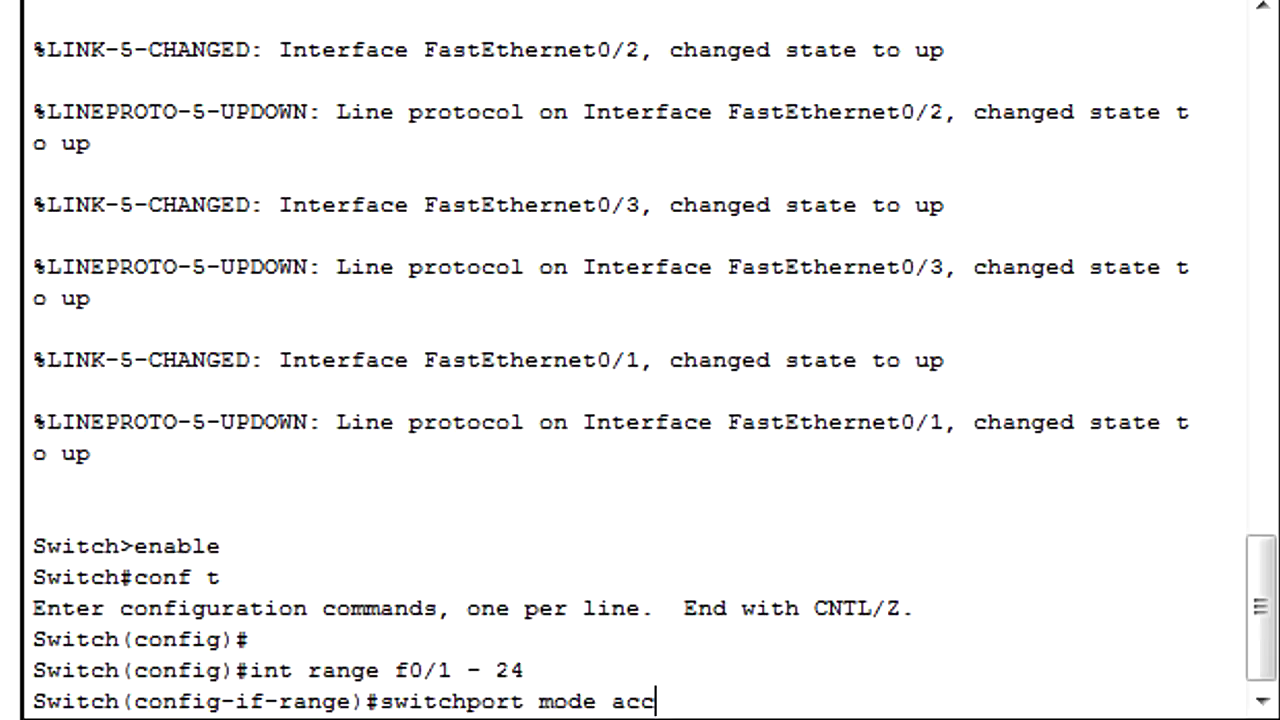
key("Tab")
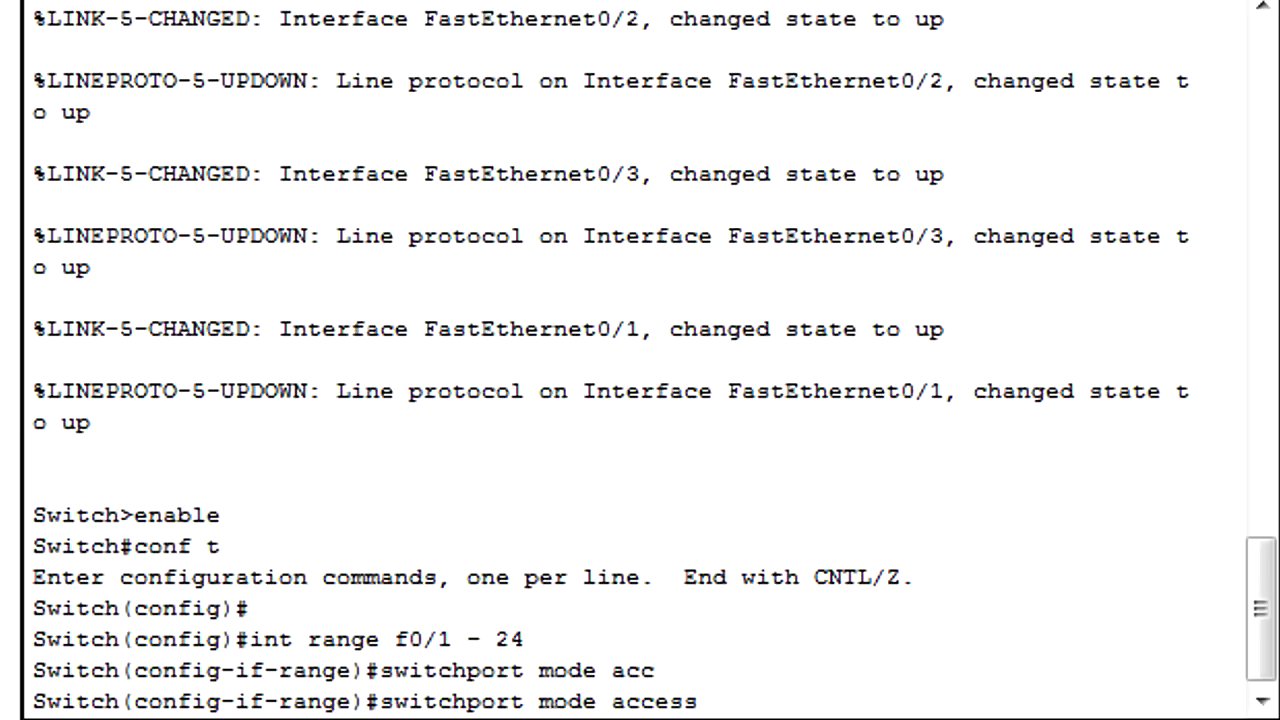
key("Return")
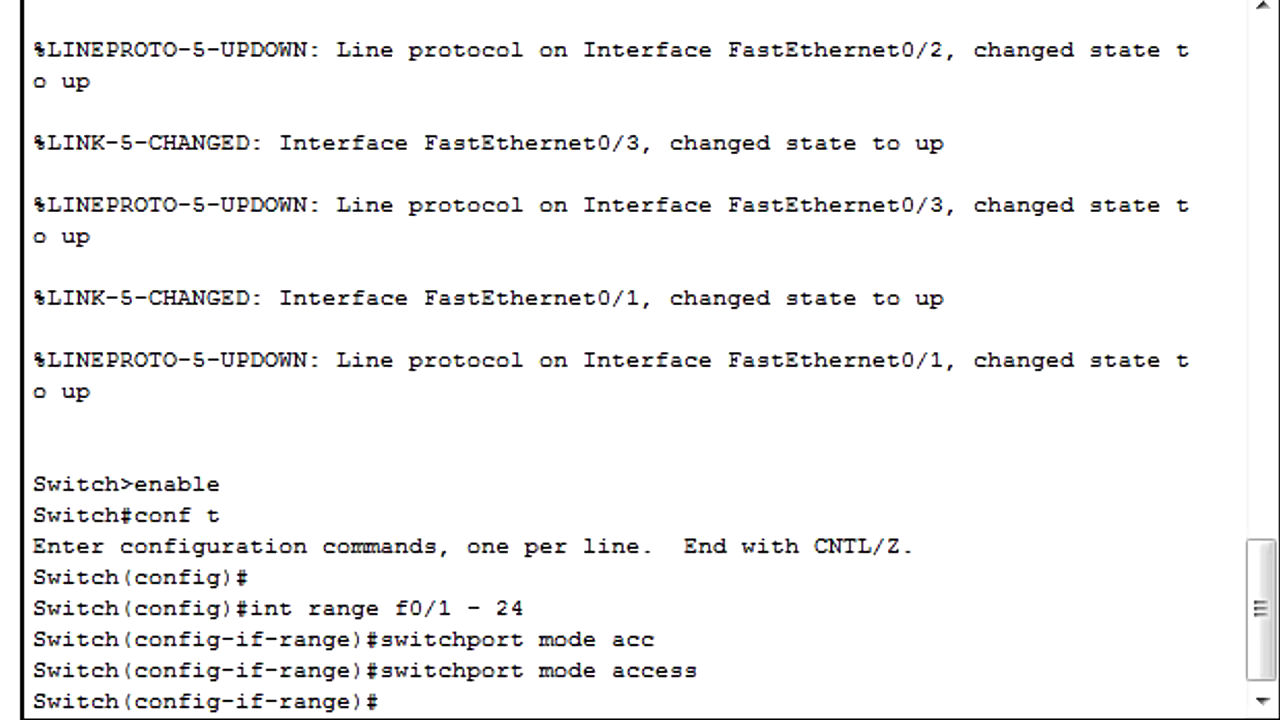
type("sw")
key("Tab")
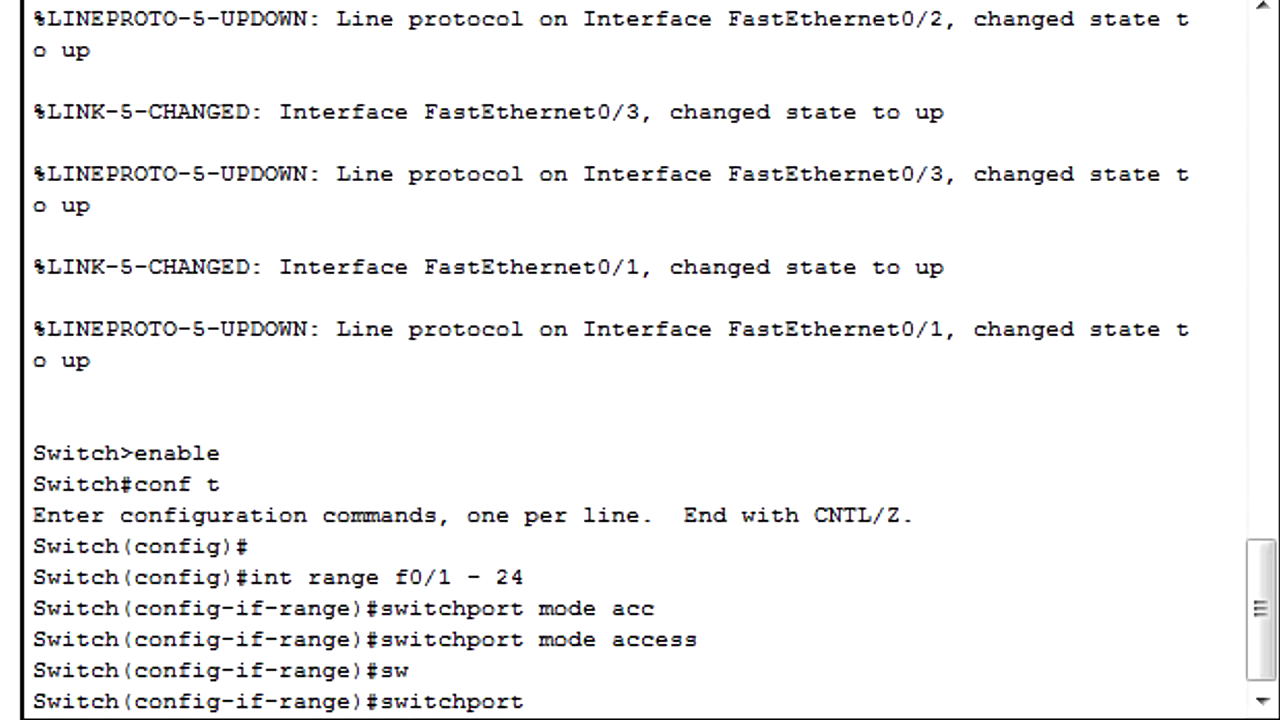
type("voice vlan 1")
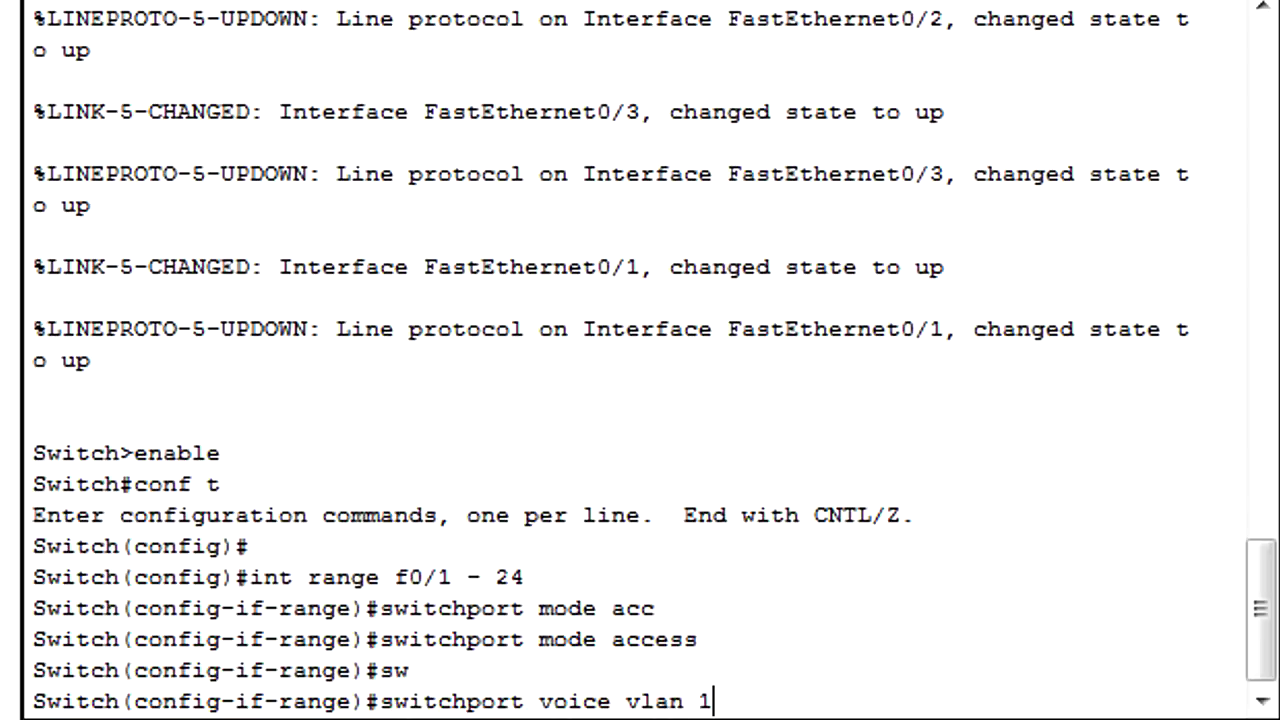
key("Return")
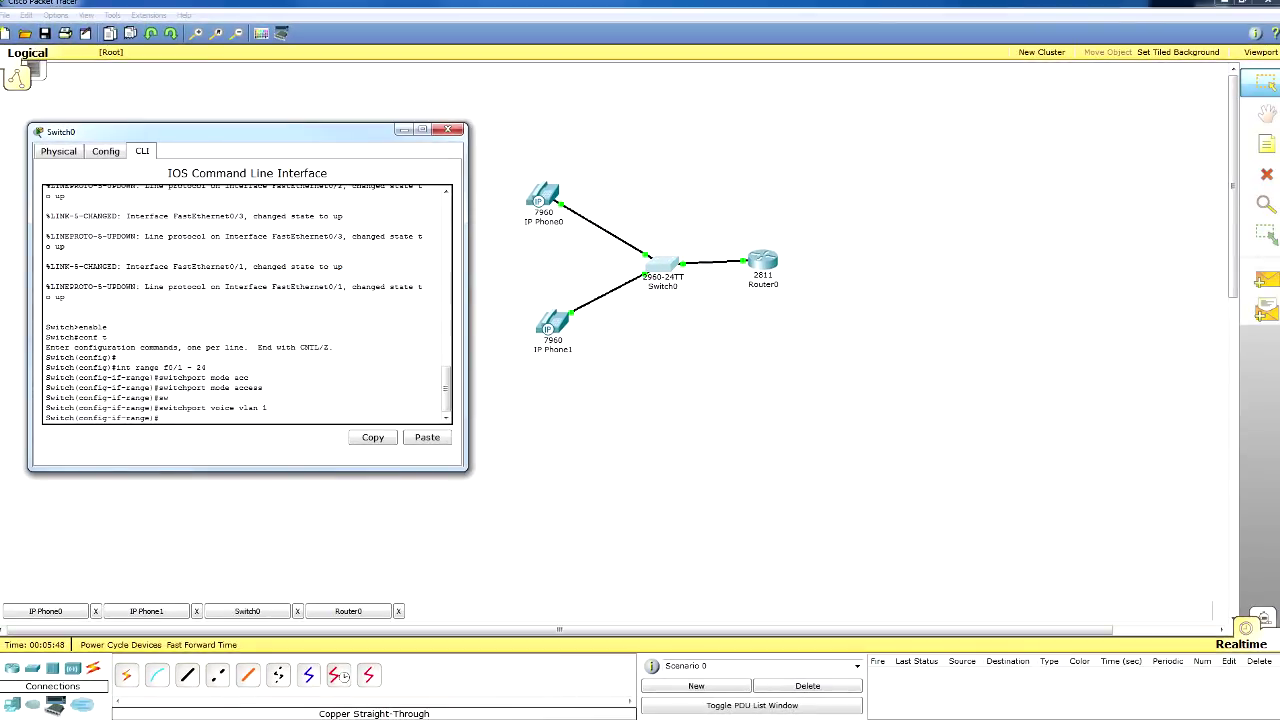
- Close Switch0's console and check IP Phone0 and IP Phone1 for their IP addresses and line numbers
key("alt+F4")
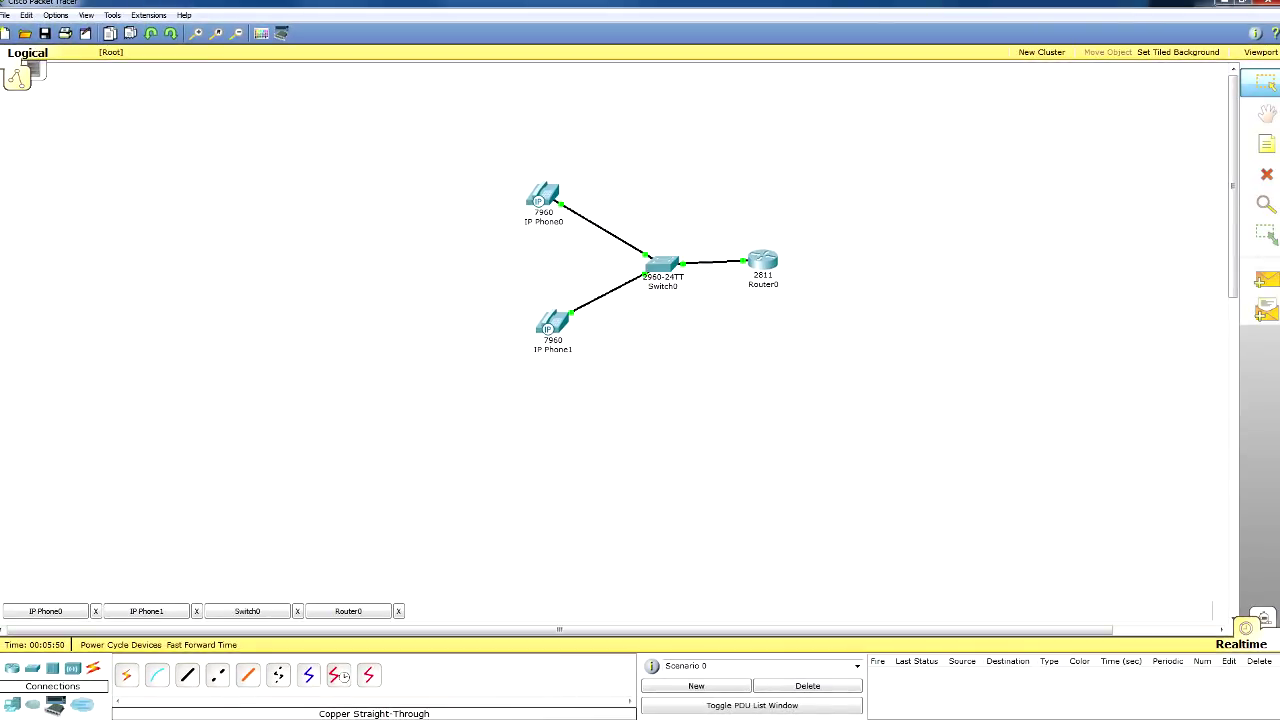
mouse_move(542, 196)
mouse_move(550, 324)
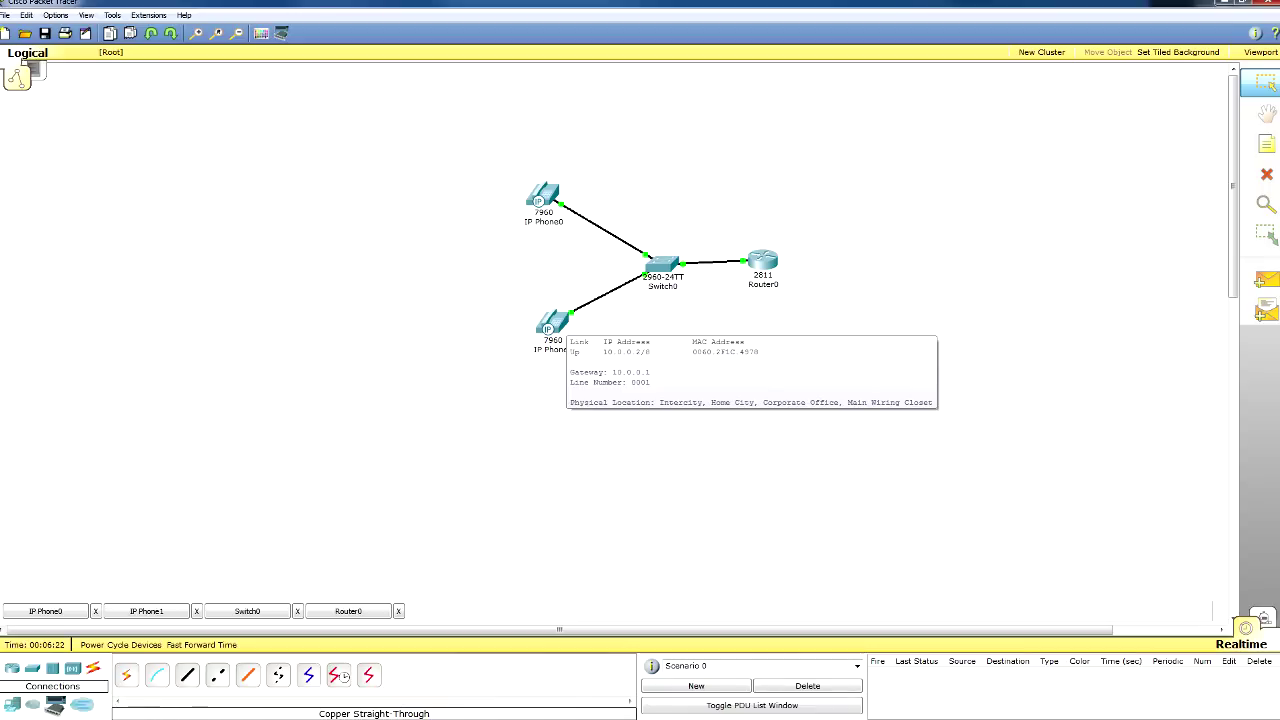
- Take IP Phone1 off hook on its front panel, dial a wrong number, and hang up
left_click(552, 322)
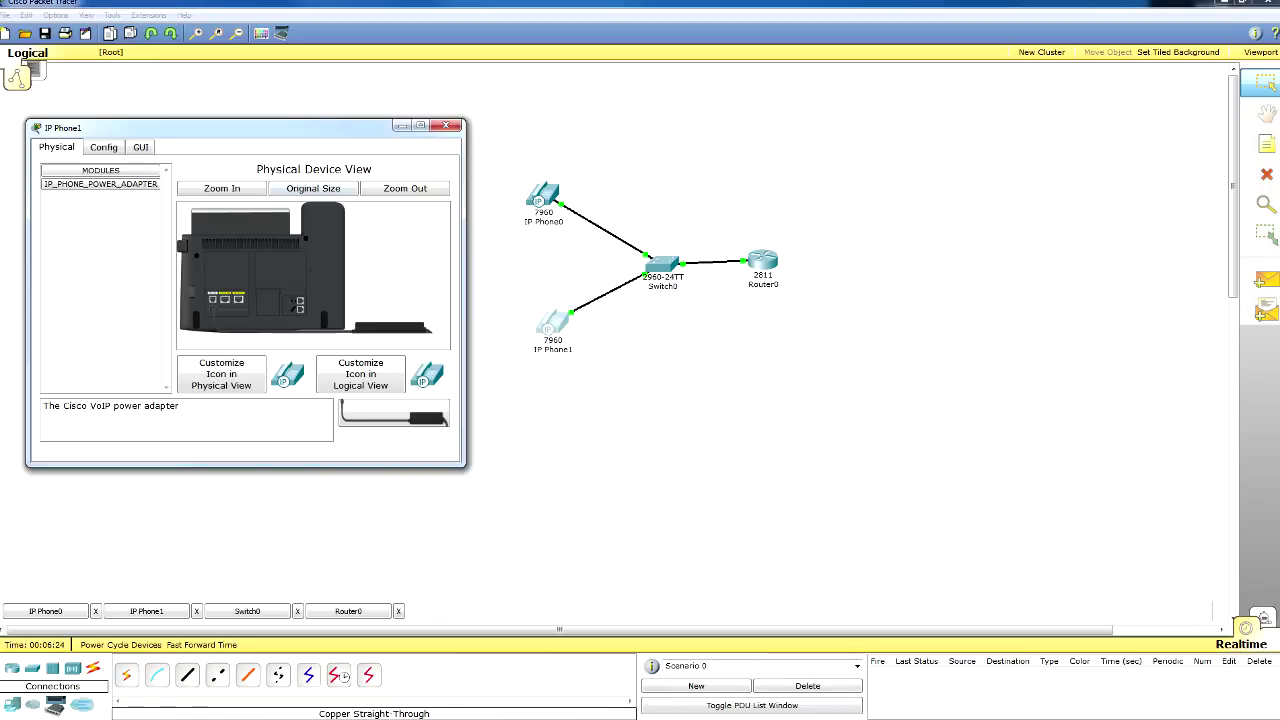
left_click(140, 147)
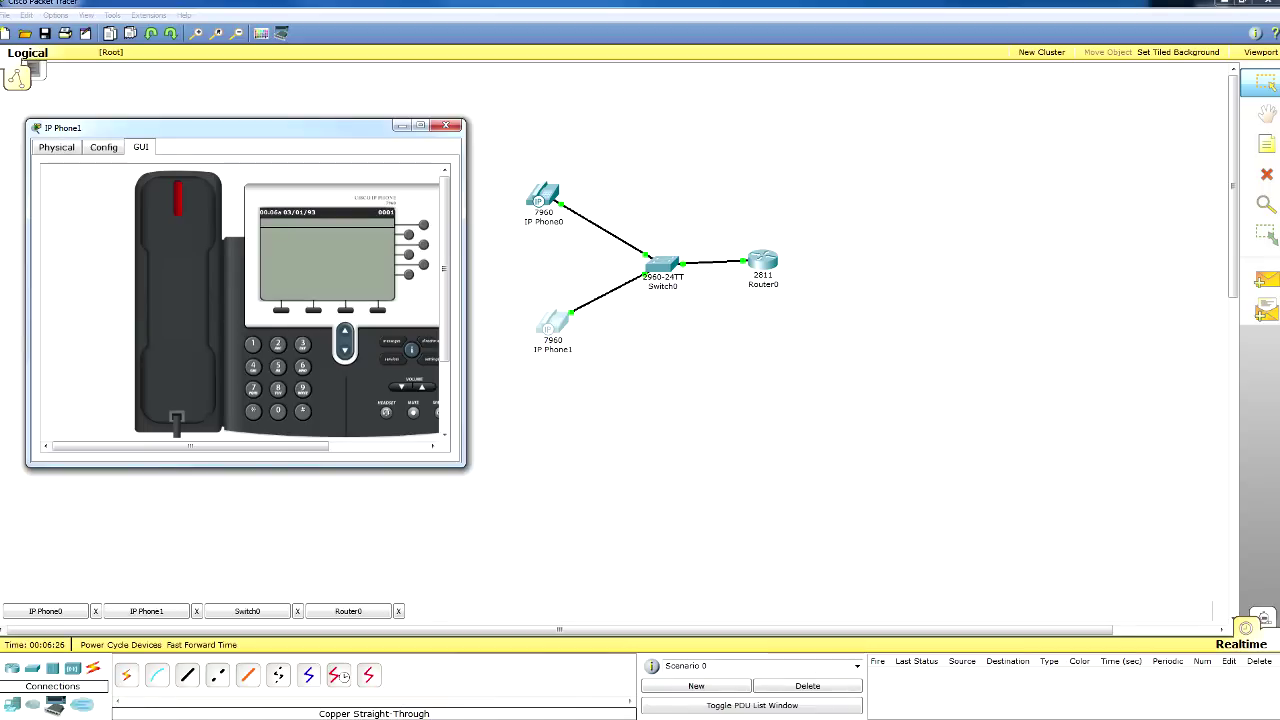
left_click(178, 290)
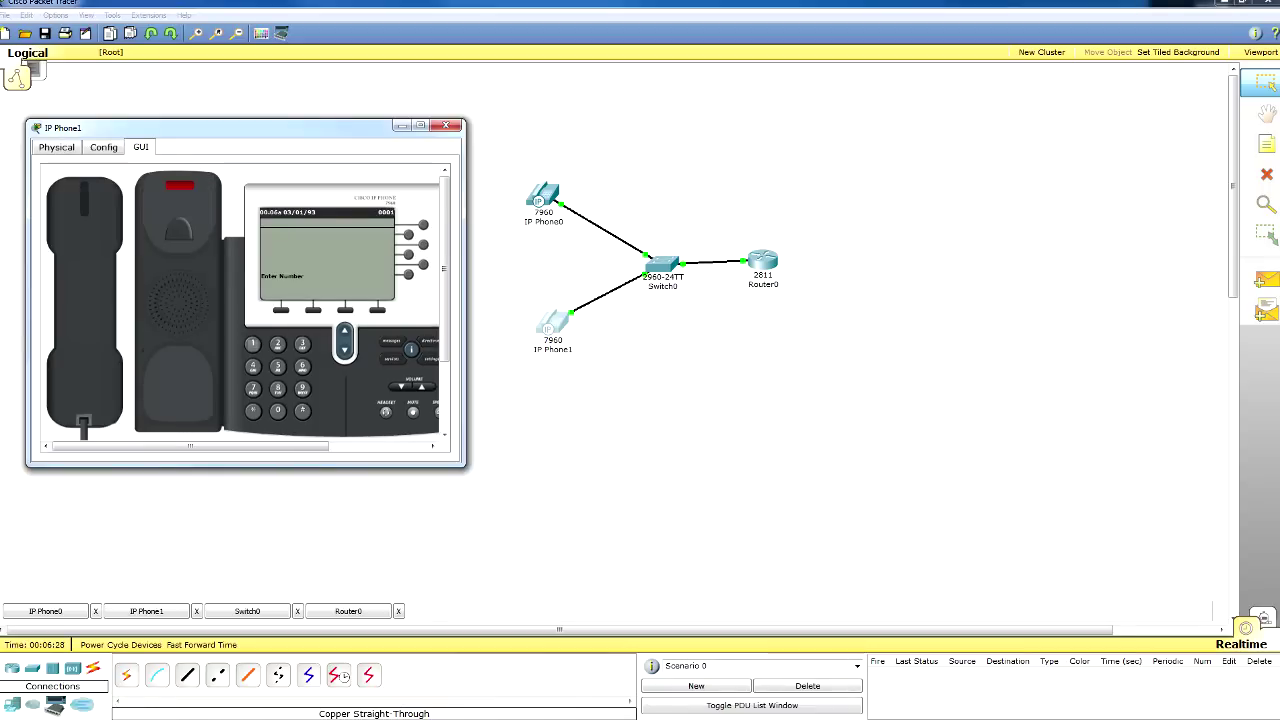
left_click(252, 344)
left_click(252, 344)
left_click(85, 300)
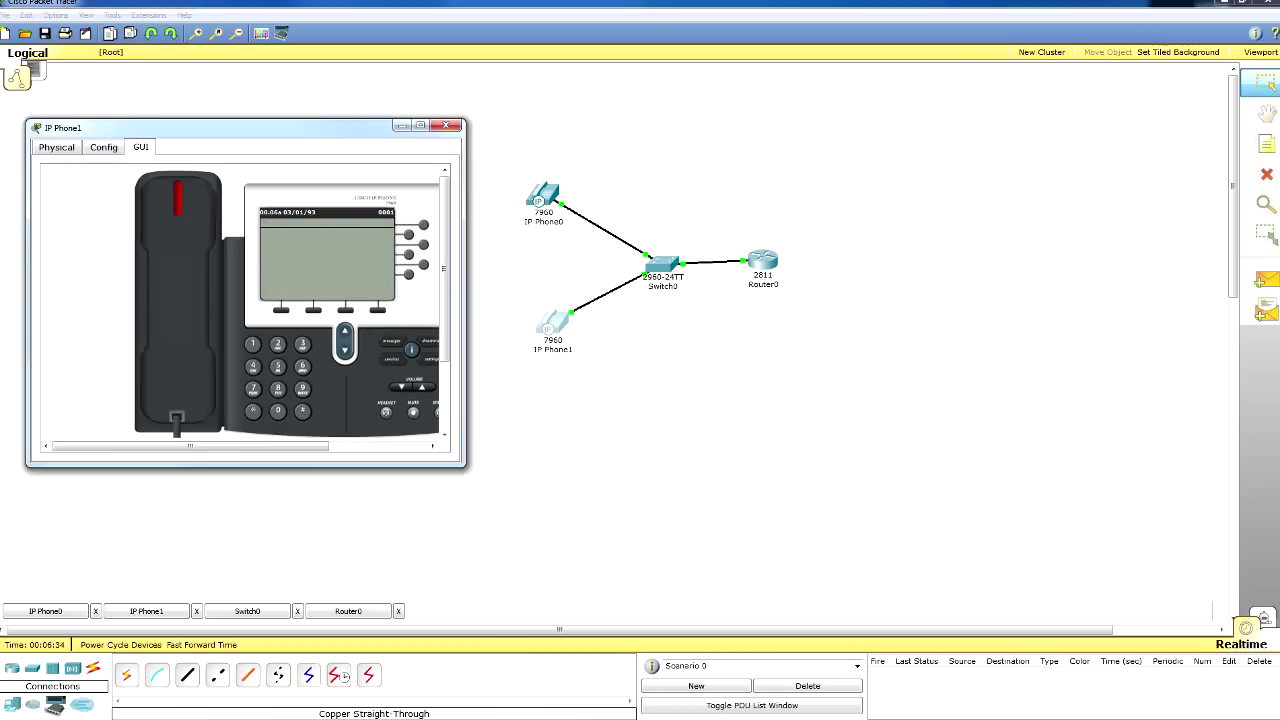
- Redial from IP Phone1, dropping a busy attempt, until it calls 0002; then bring up IP Phone0
left_click(178, 290)
left_click(278, 411)
left_click(278, 411)
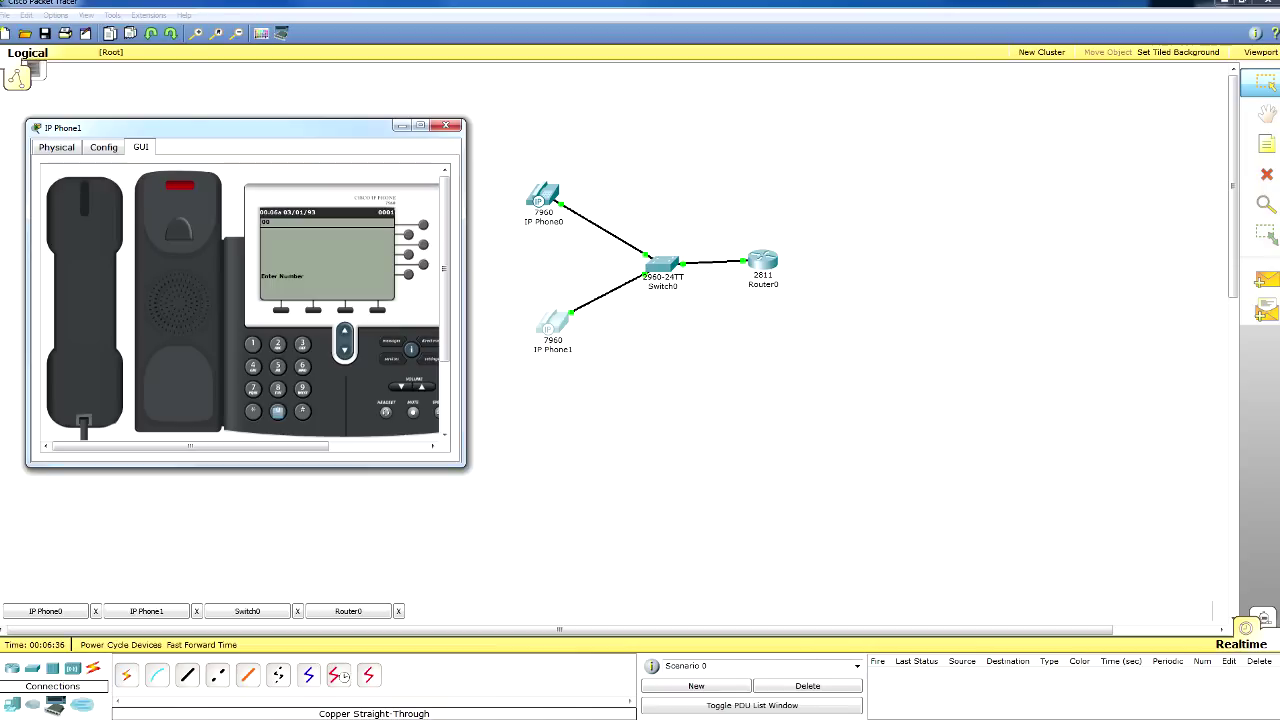
left_click(252, 344)
left_click(85, 300)
left_click(178, 290)
left_click(277, 344)
left_click(45, 611)
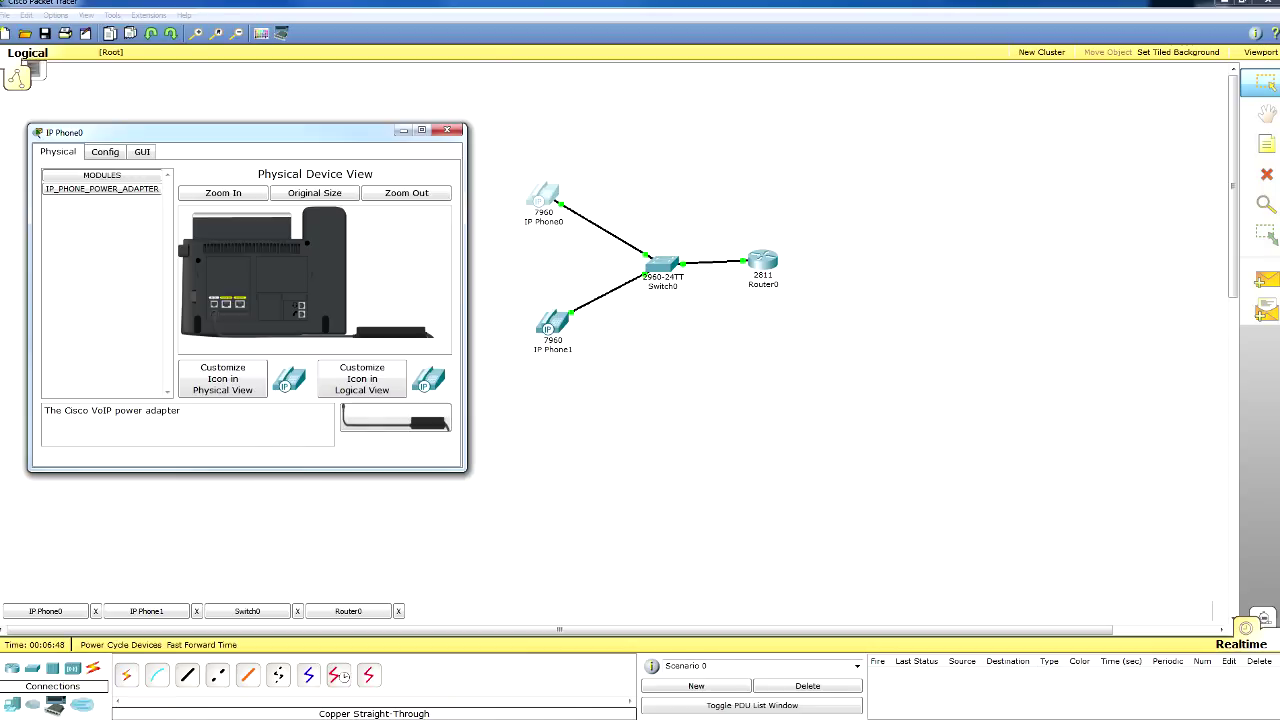
- Answer the call from 0001 on IP Phone0, confirm IP Phone1 shows Connected, and close it
left_click(142, 151)
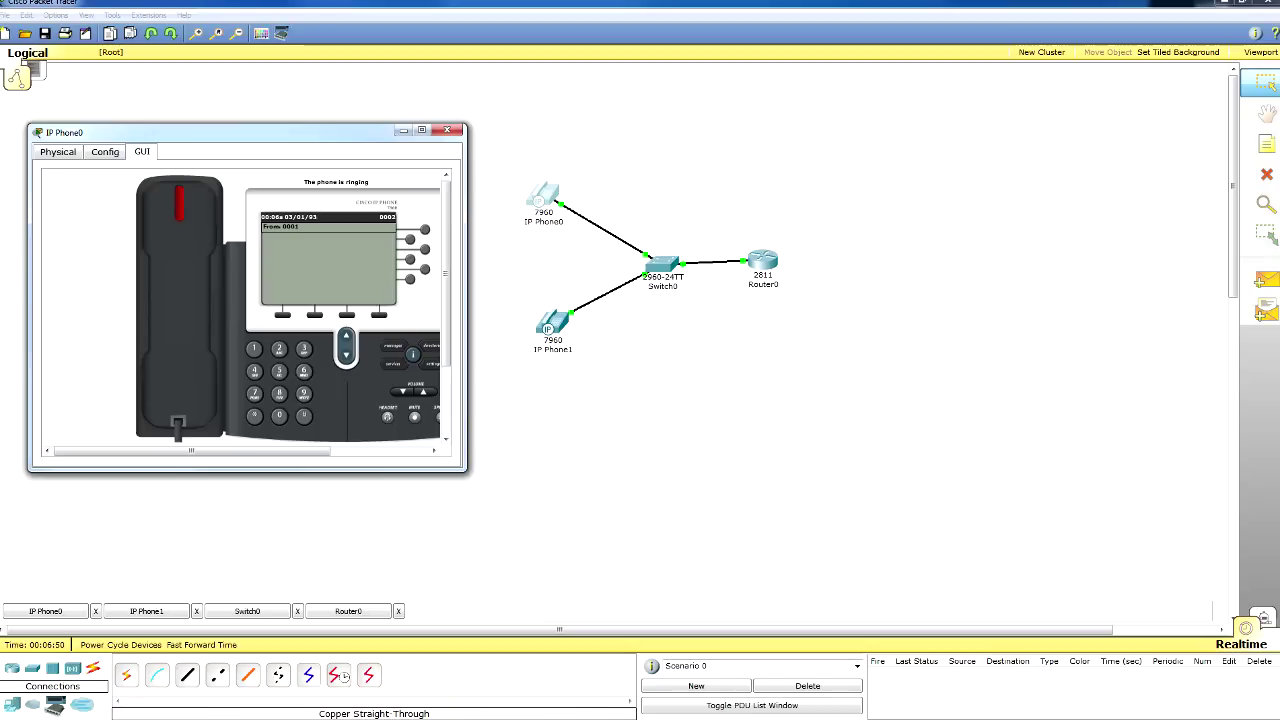
left_click(179, 300)
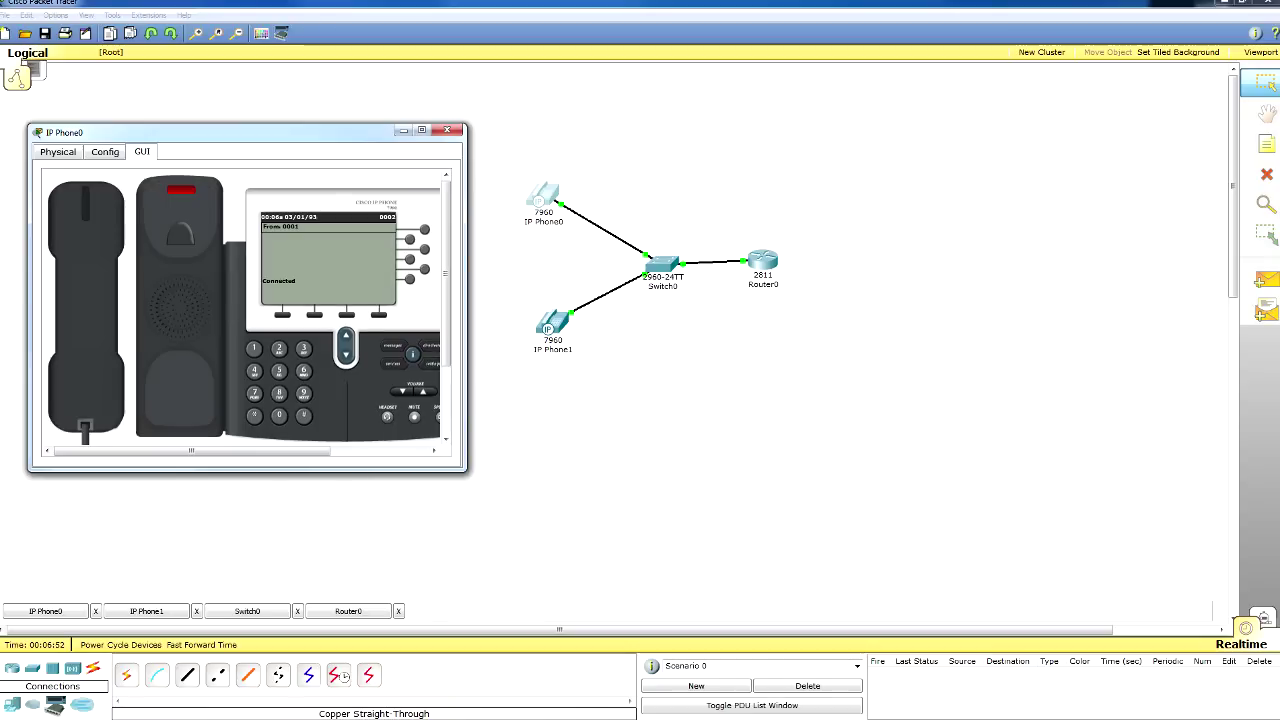
left_click(146, 611)
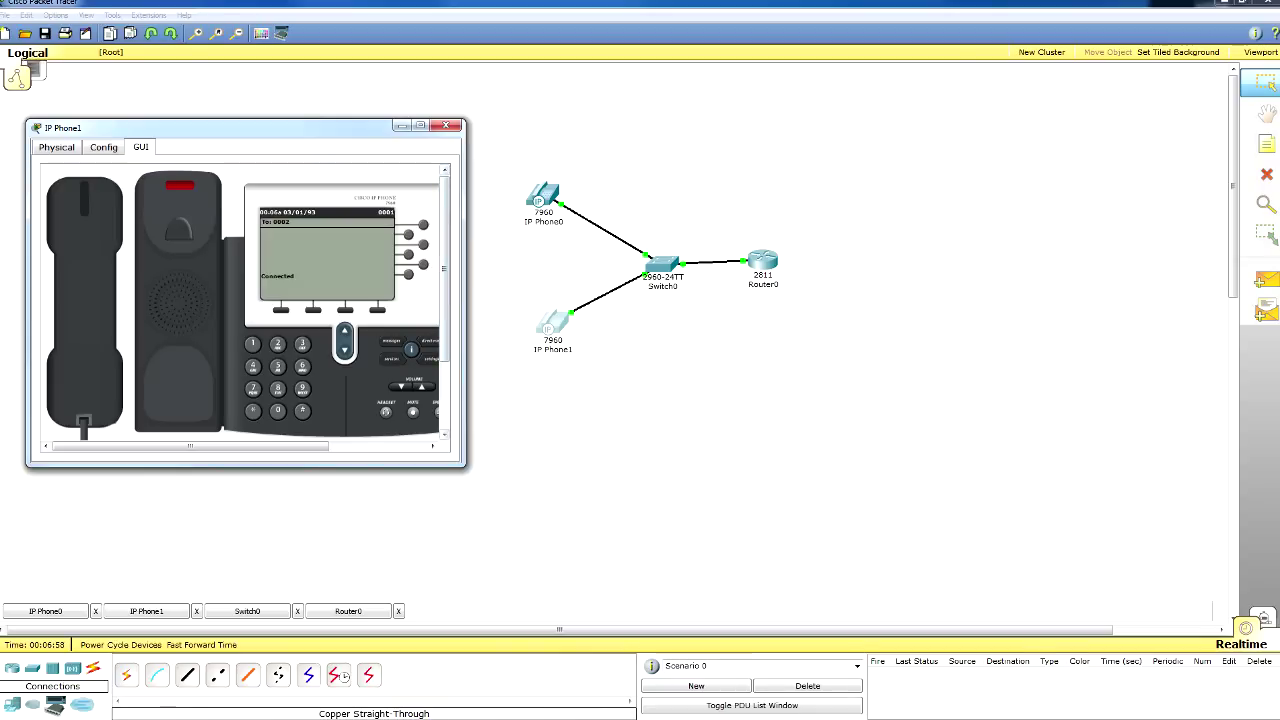
left_click(446, 125)
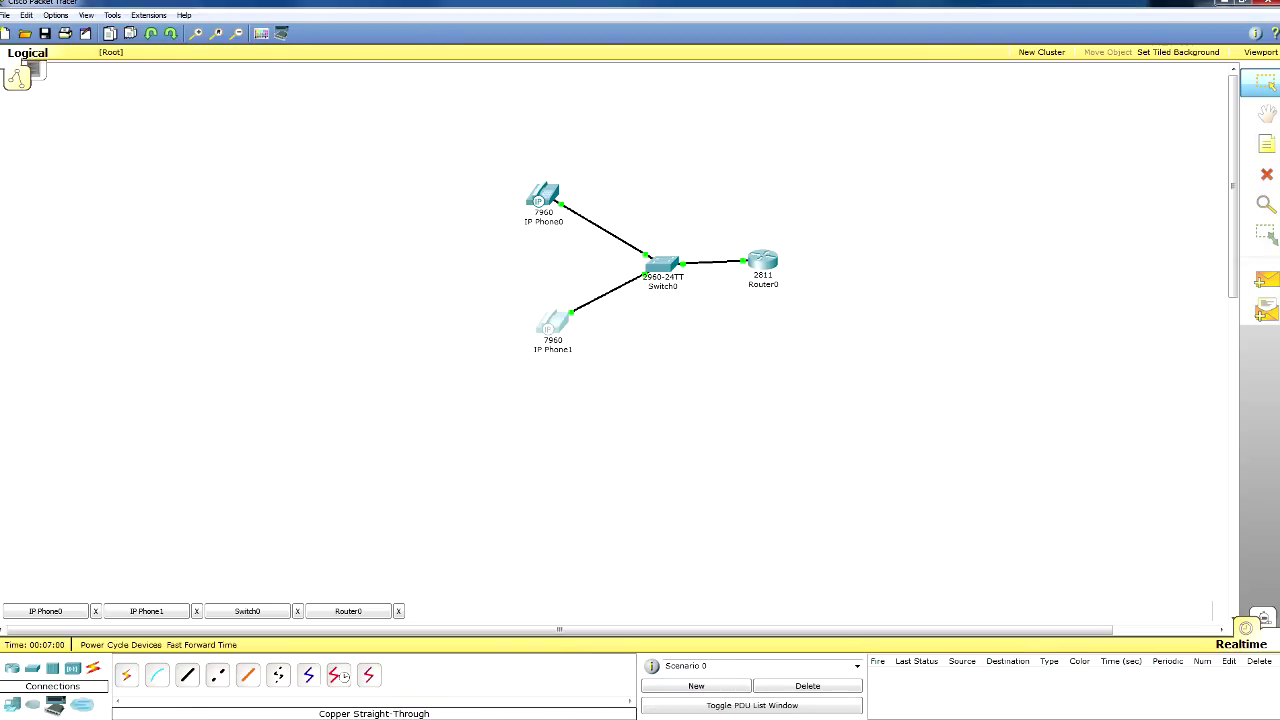